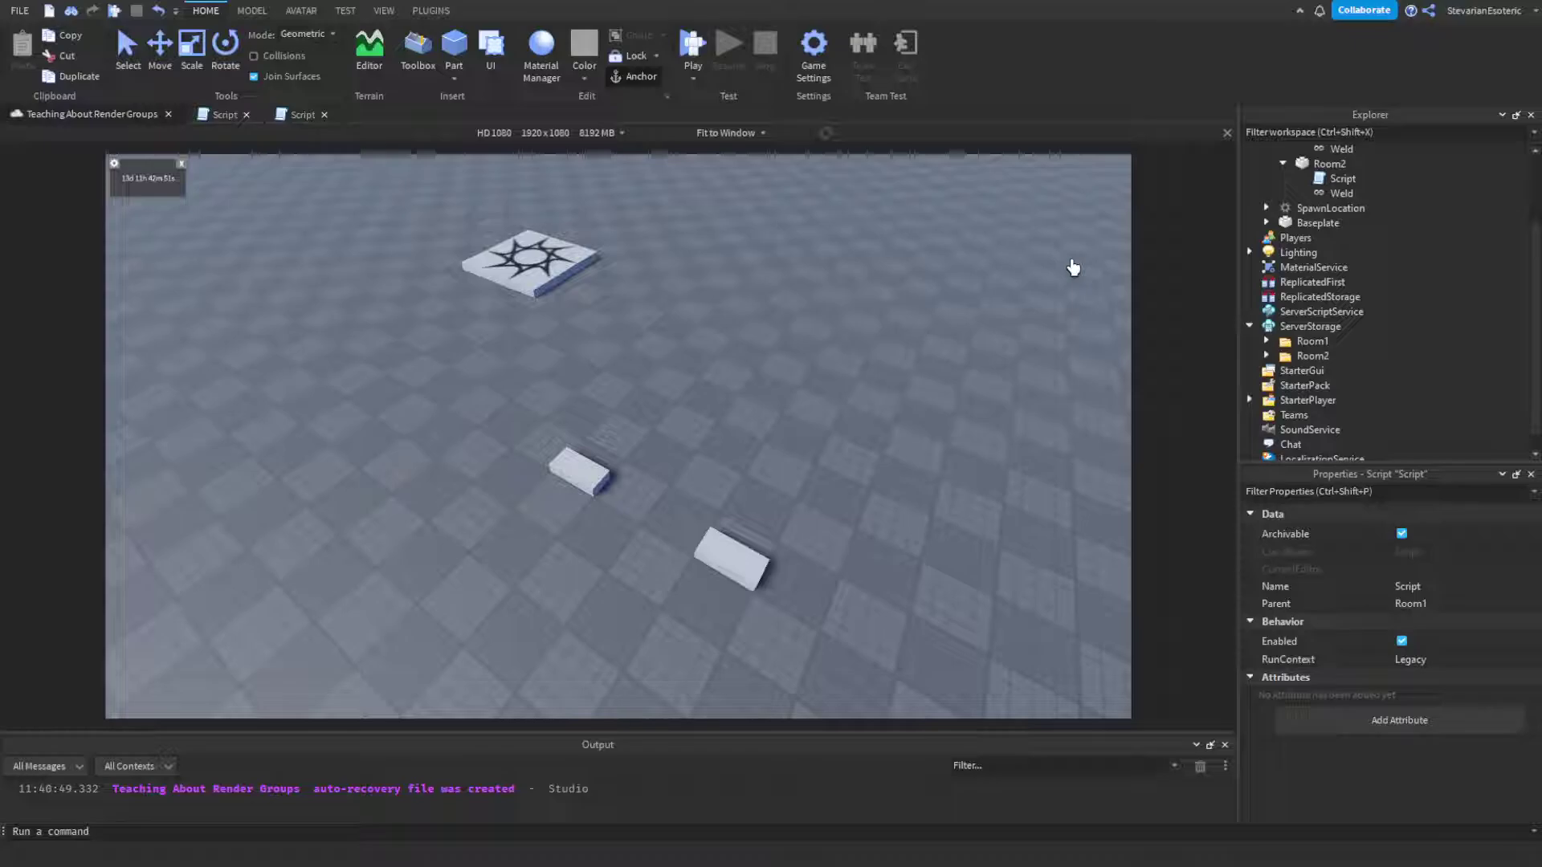
Look over the two loader blocks and the spawn platform in the 3D scene.
right_drag(794, 361, 793, 362)
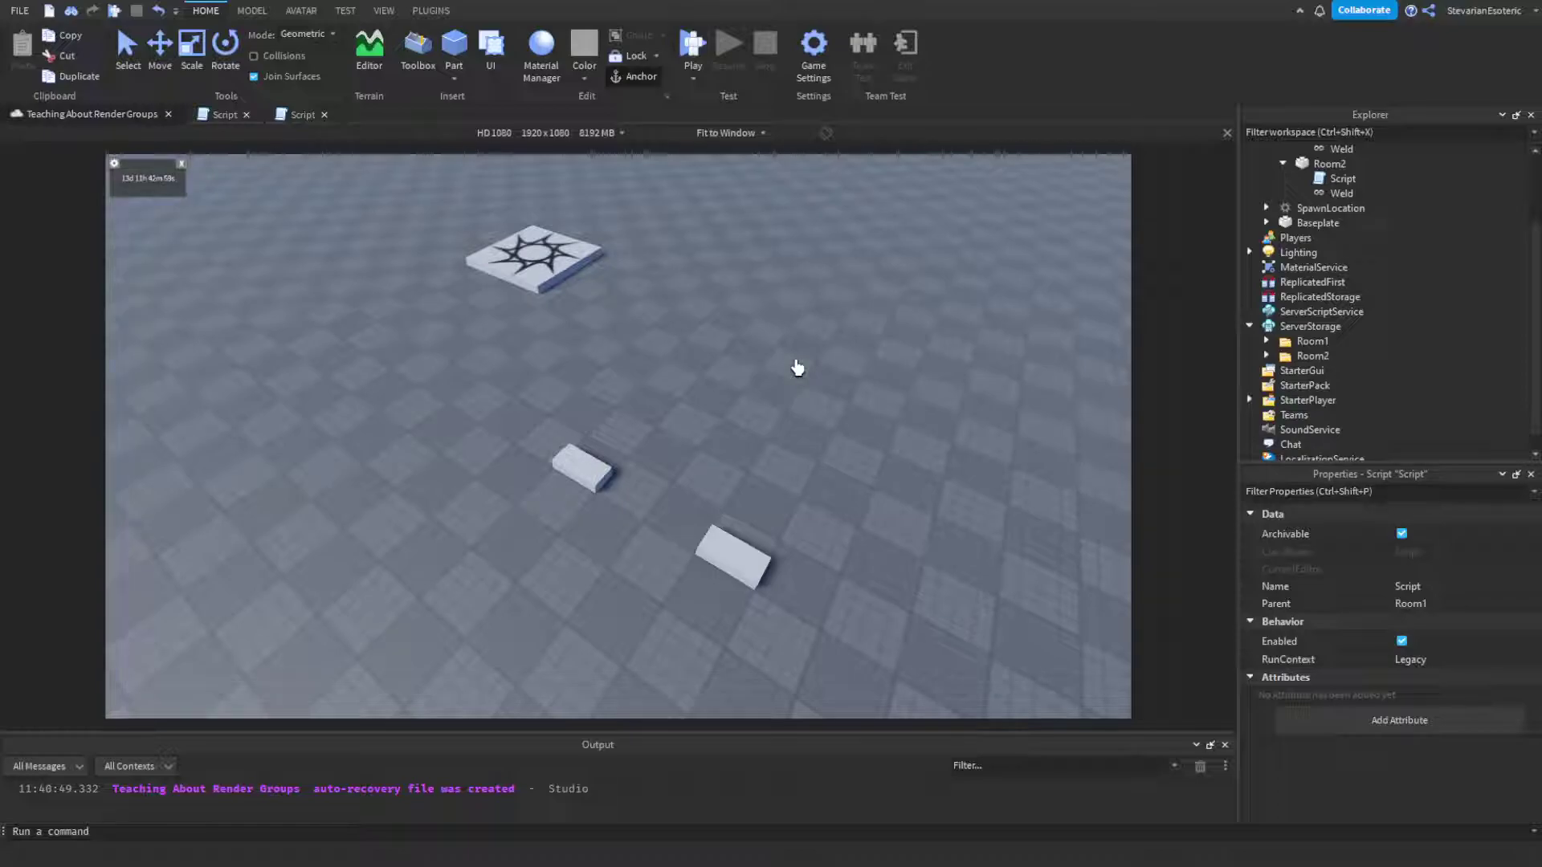
right_drag(843, 175, 844, 176)
scroll(725, 319, up, 1)
scroll(755, 298, up, 5)
scroll(733, 324, down, 3)
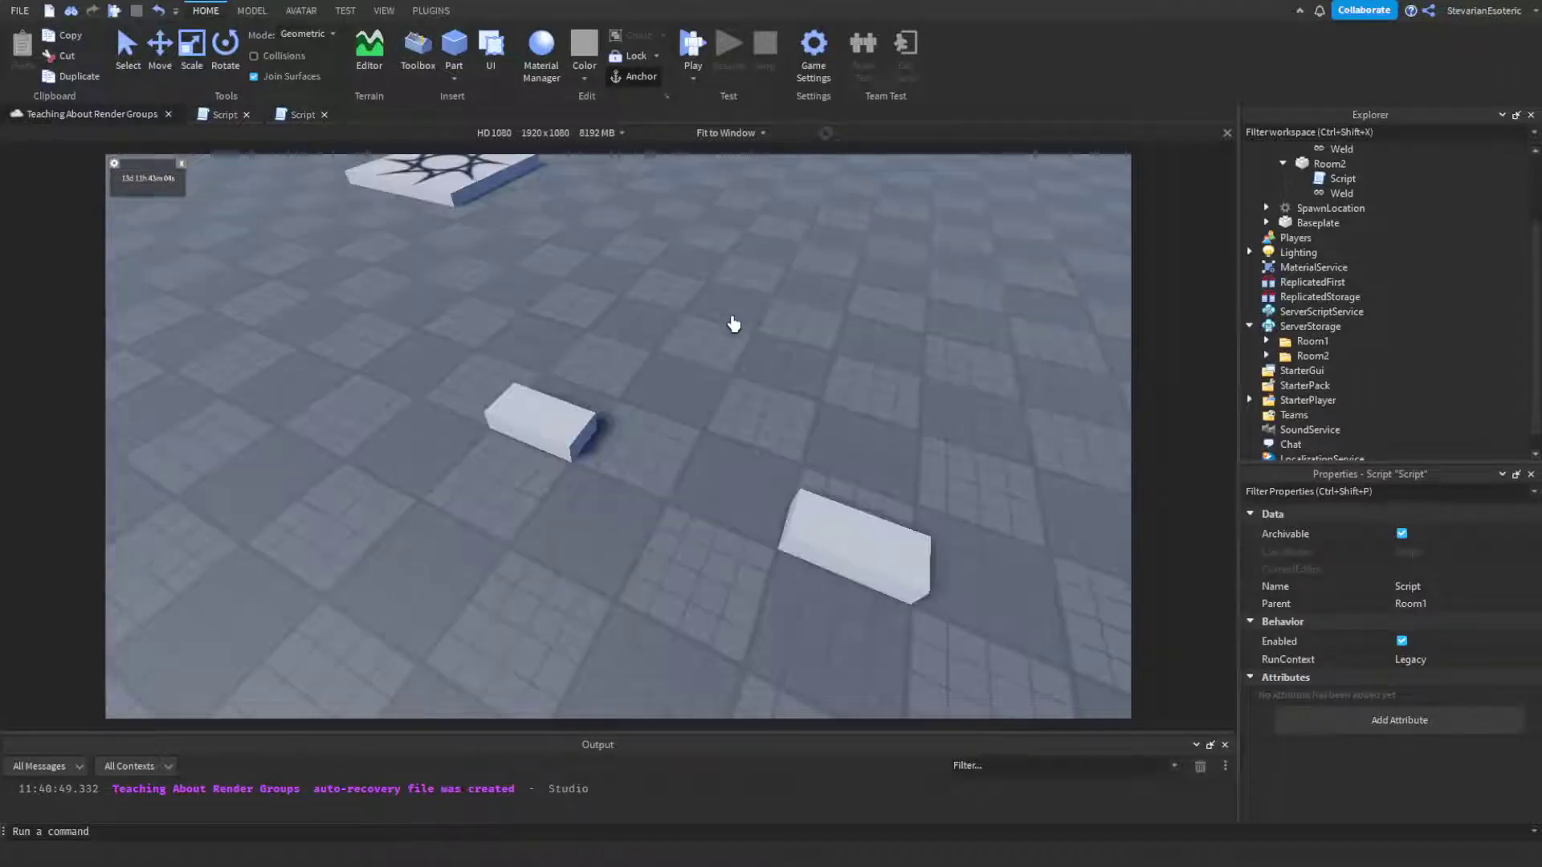
scroll(738, 351, up, 1)
scroll(725, 335, up, 1)
scroll(674, 386, down, 4)
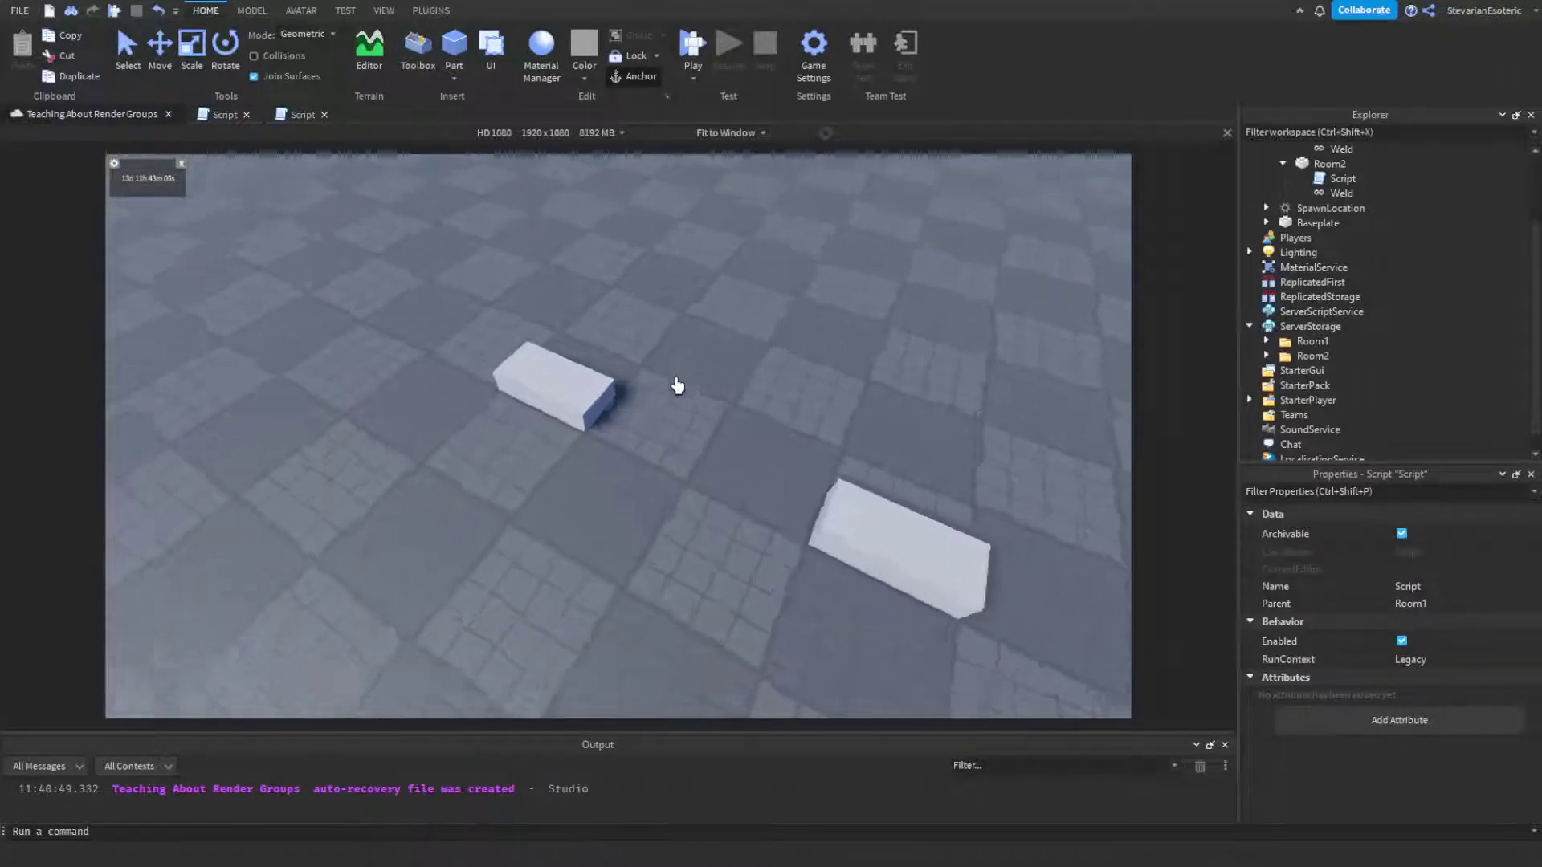
scroll(1365, 233, up, 2)
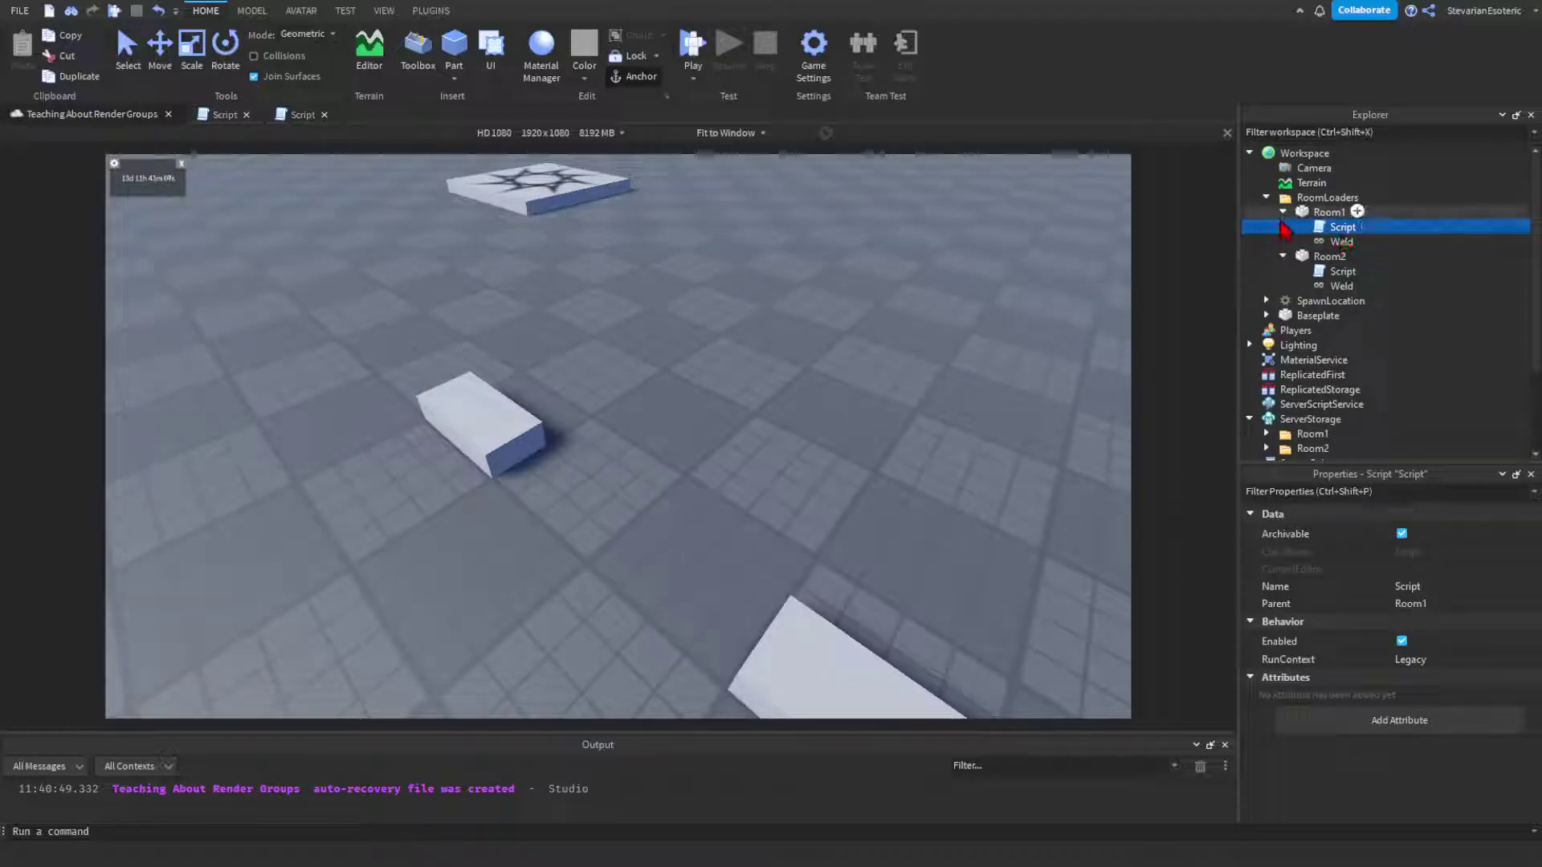
Review the Room2 loader part in RoomLoaders and select the Room1 folder in ServerStorage.
click(1283, 256)
click(1283, 255)
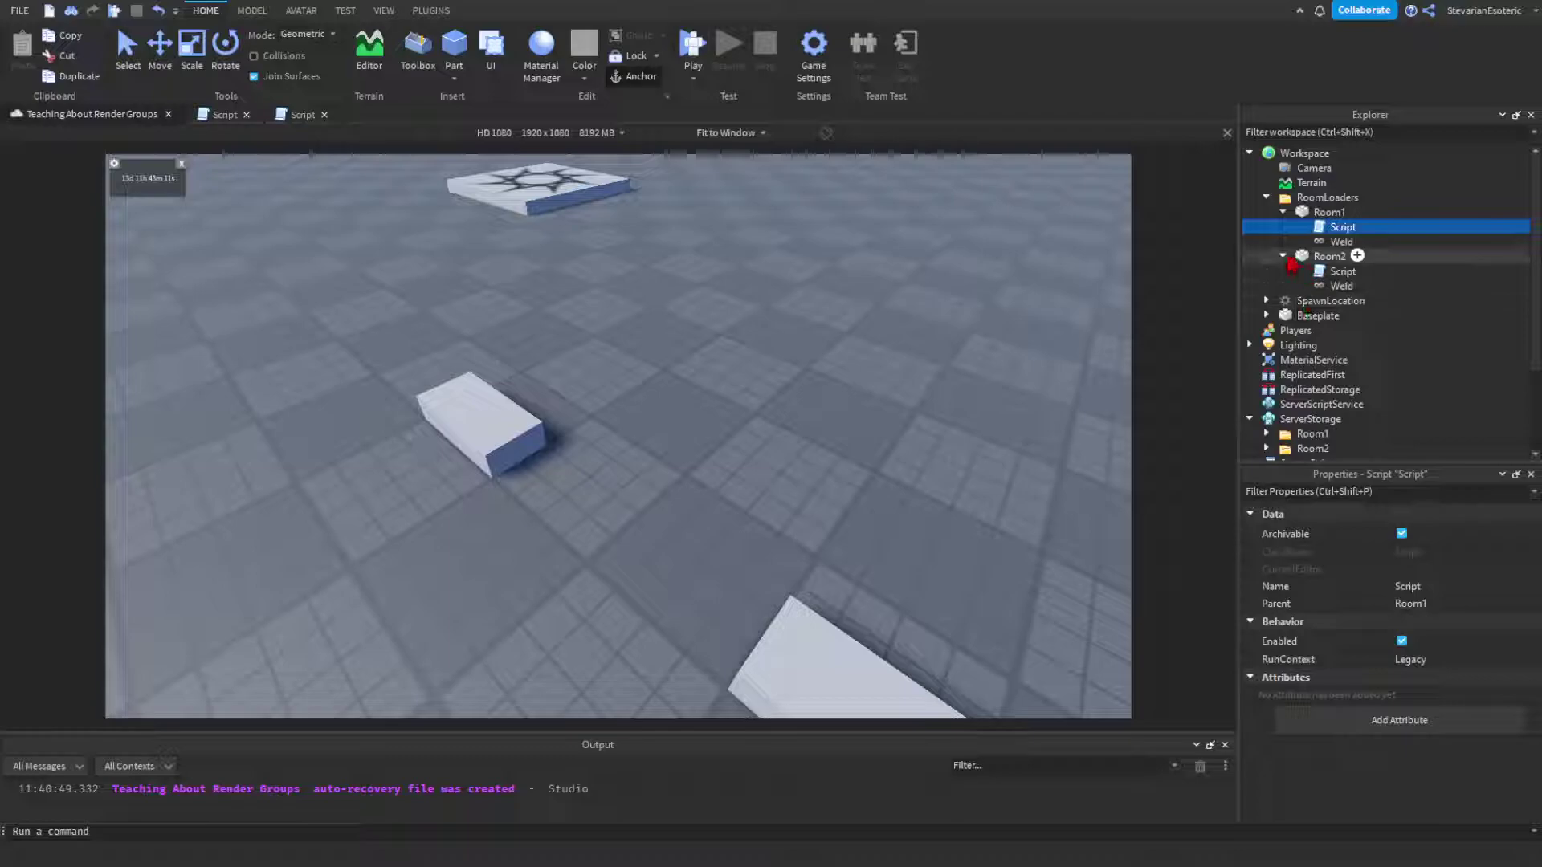
click(1283, 256)
click(1283, 255)
scroll(1282, 293, down, 1)
scroll(1309, 323, down, 2)
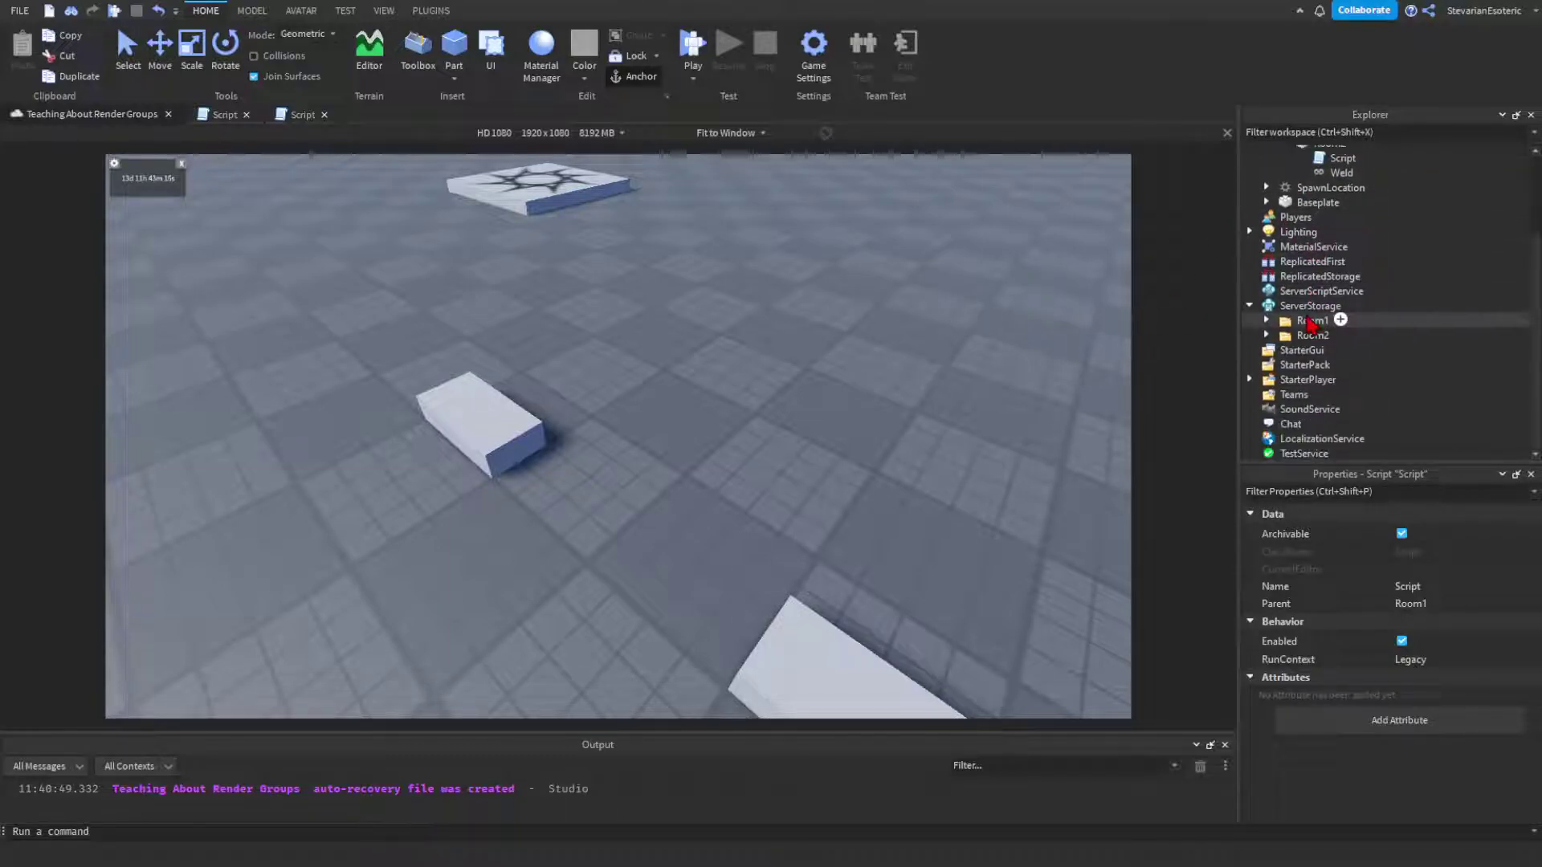
click(1294, 325)
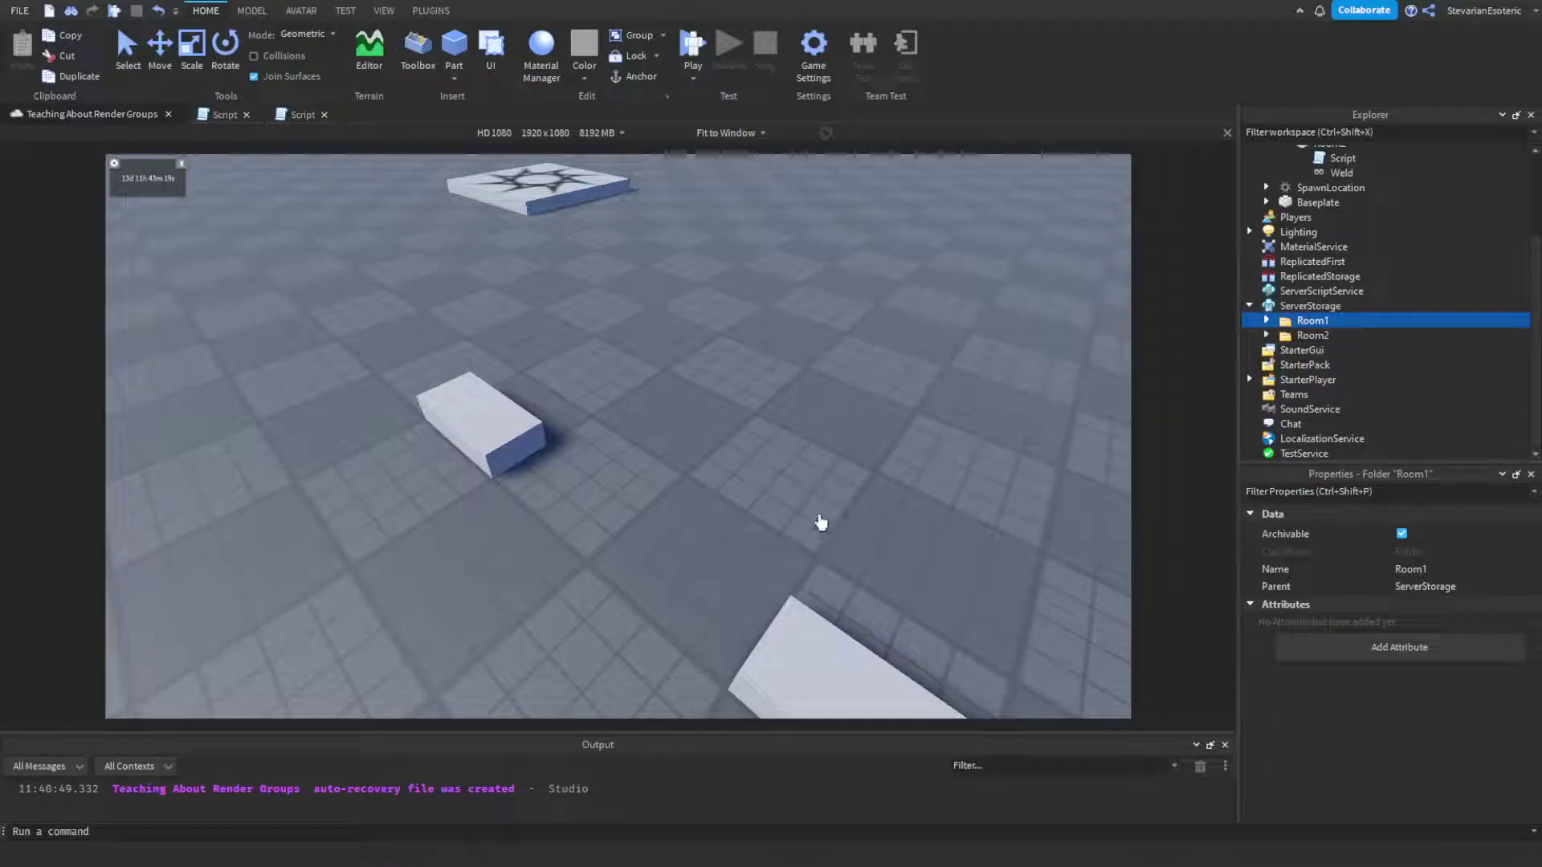
scroll(811, 526, down, 4)
right_drag(646, 499, 667, 493)
key(w)
key(d)
key(s)
key(a)
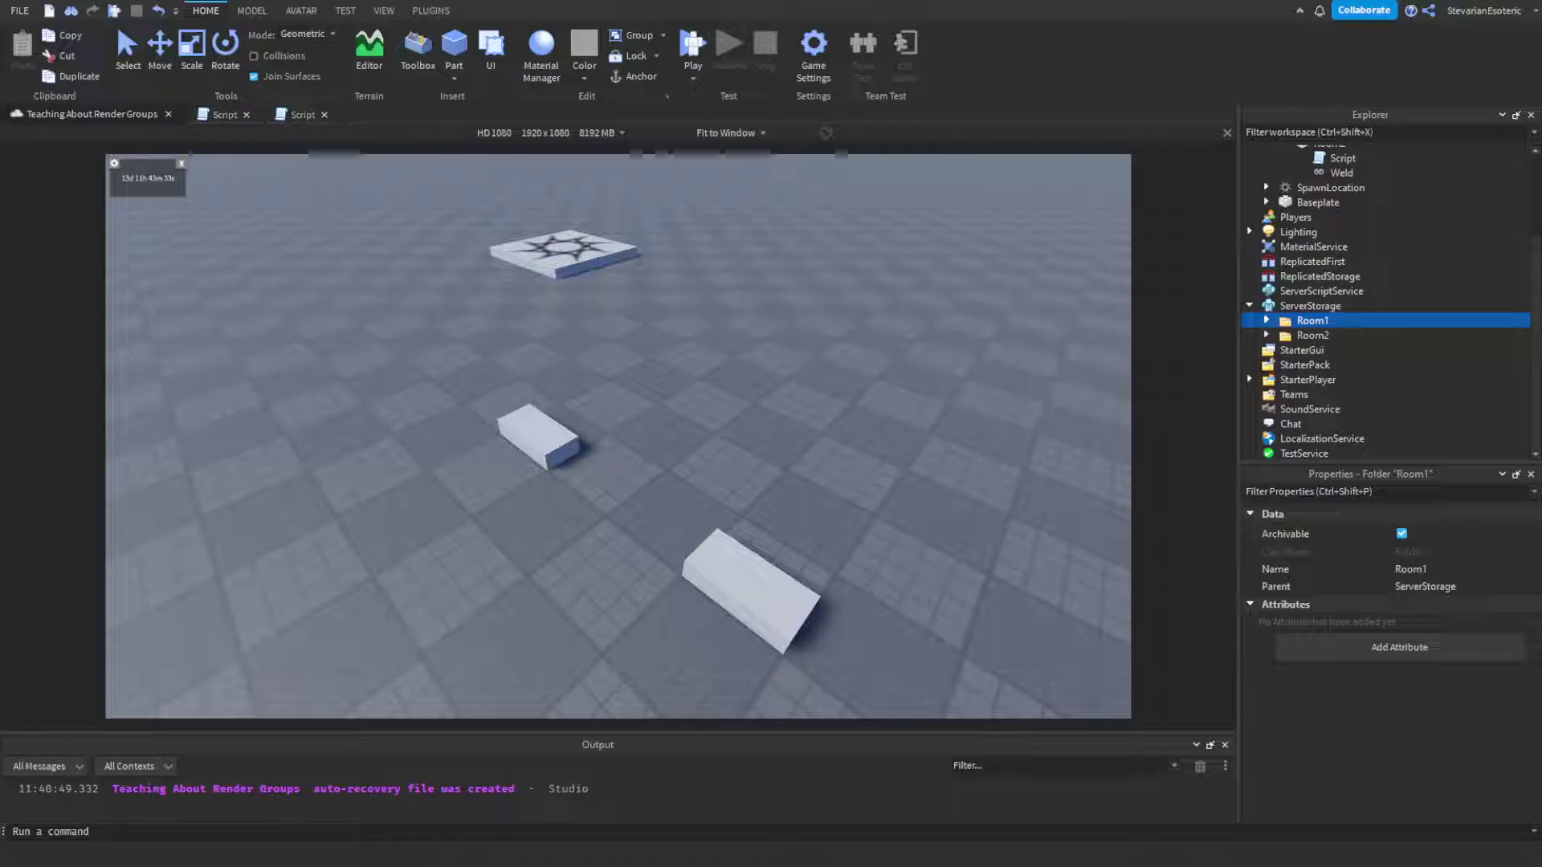
right_drag(807, 402, 807, 402)
key(w)
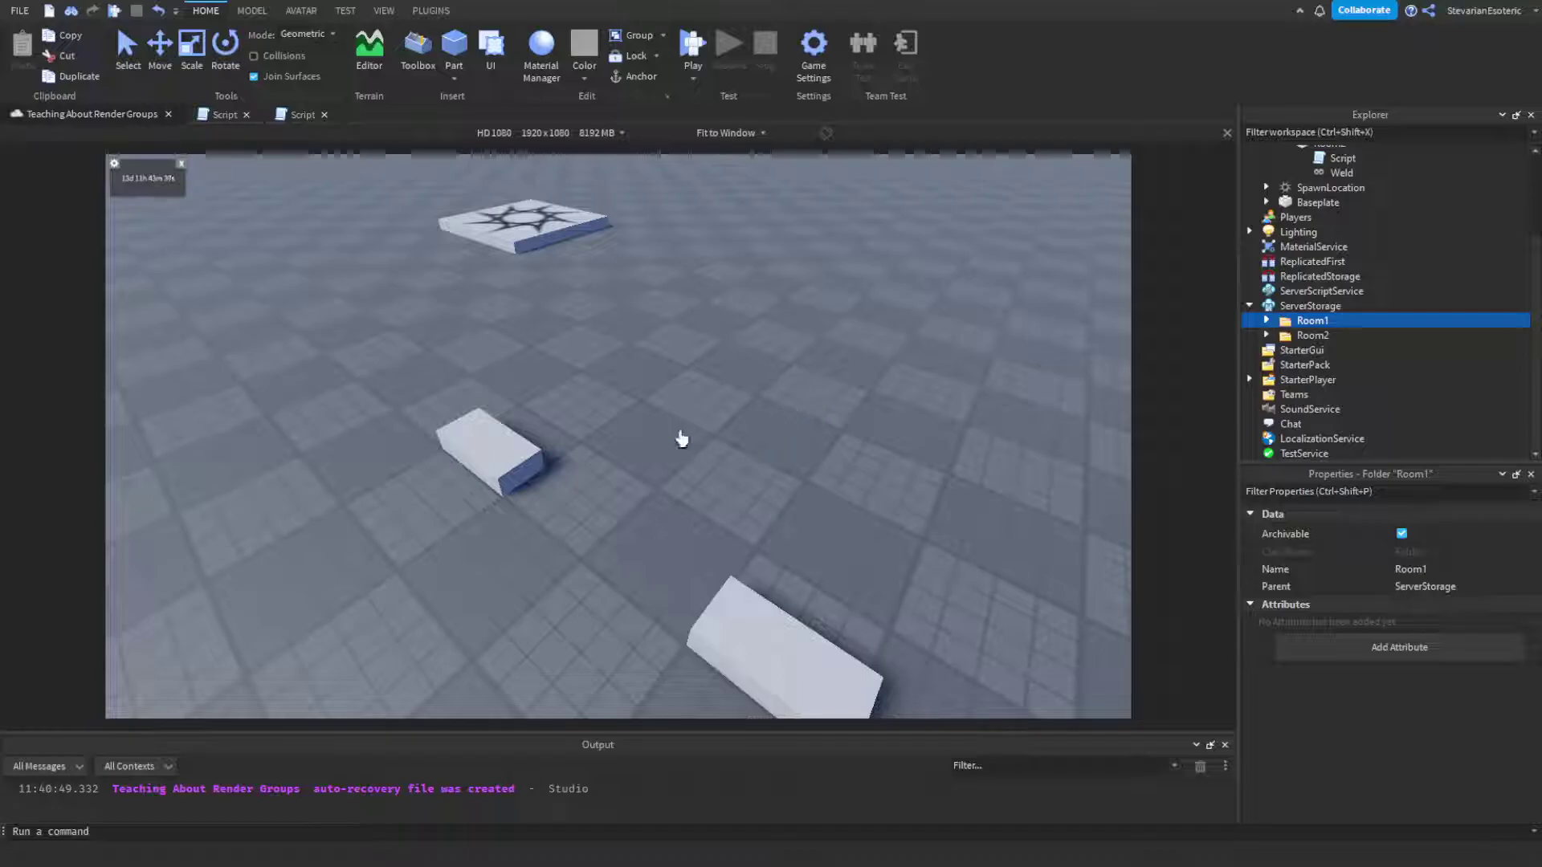
Move the Room1 folder out of ServerStorage into the Workspace so its parts show in the scene.
drag(1315, 321, 1315, 159)
key(ctrl+x)
key(d)
key(w)
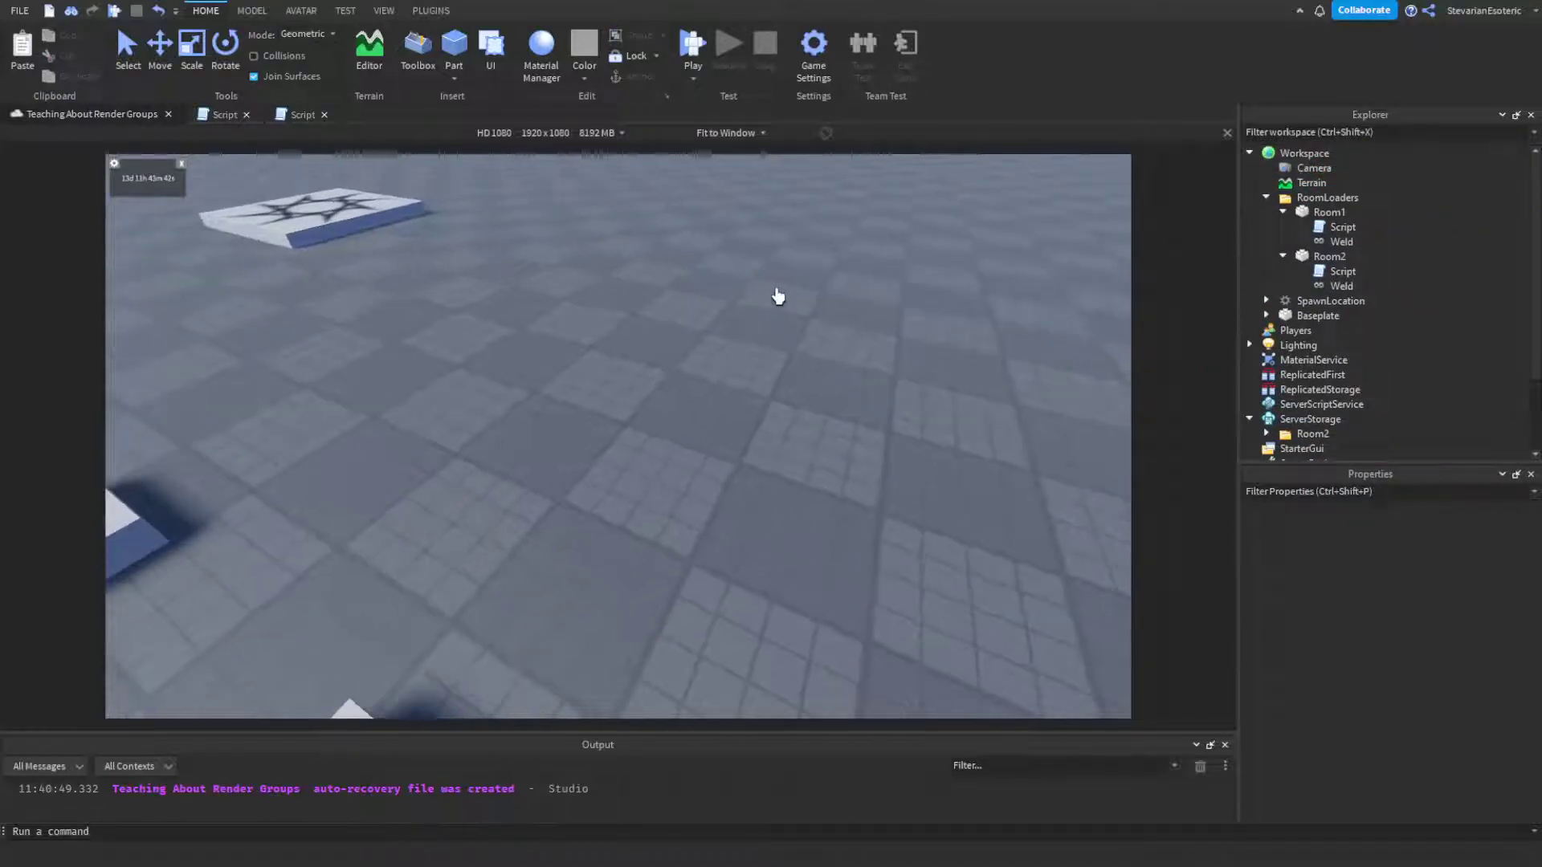
key(ctrl+v)
key(d)
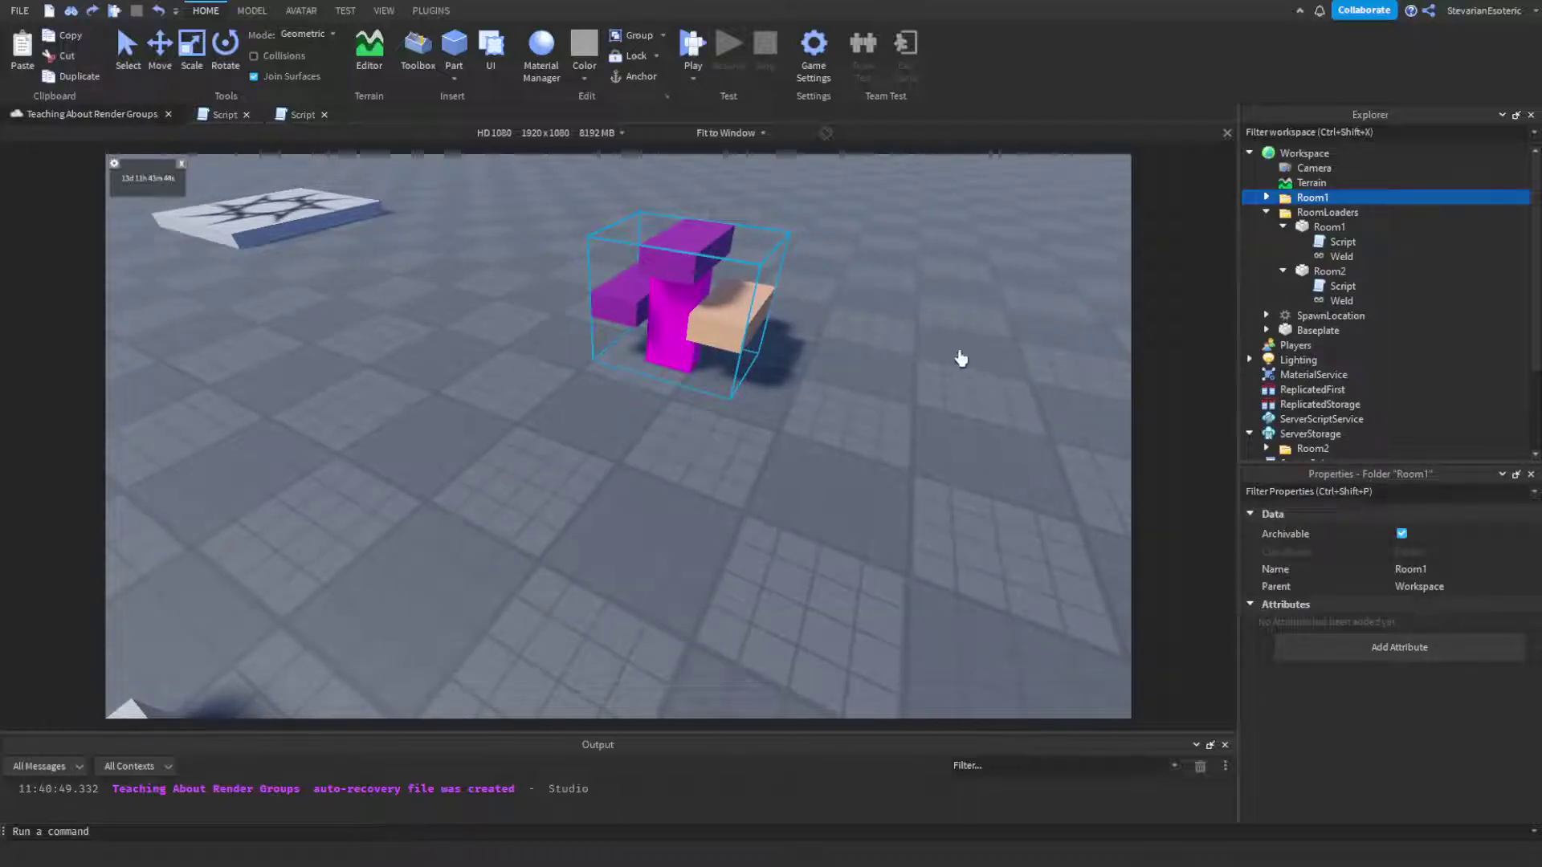
Deselect the room's parts and put the Room1 folder back into ServerStorage.
click(122, 63)
click(514, 264)
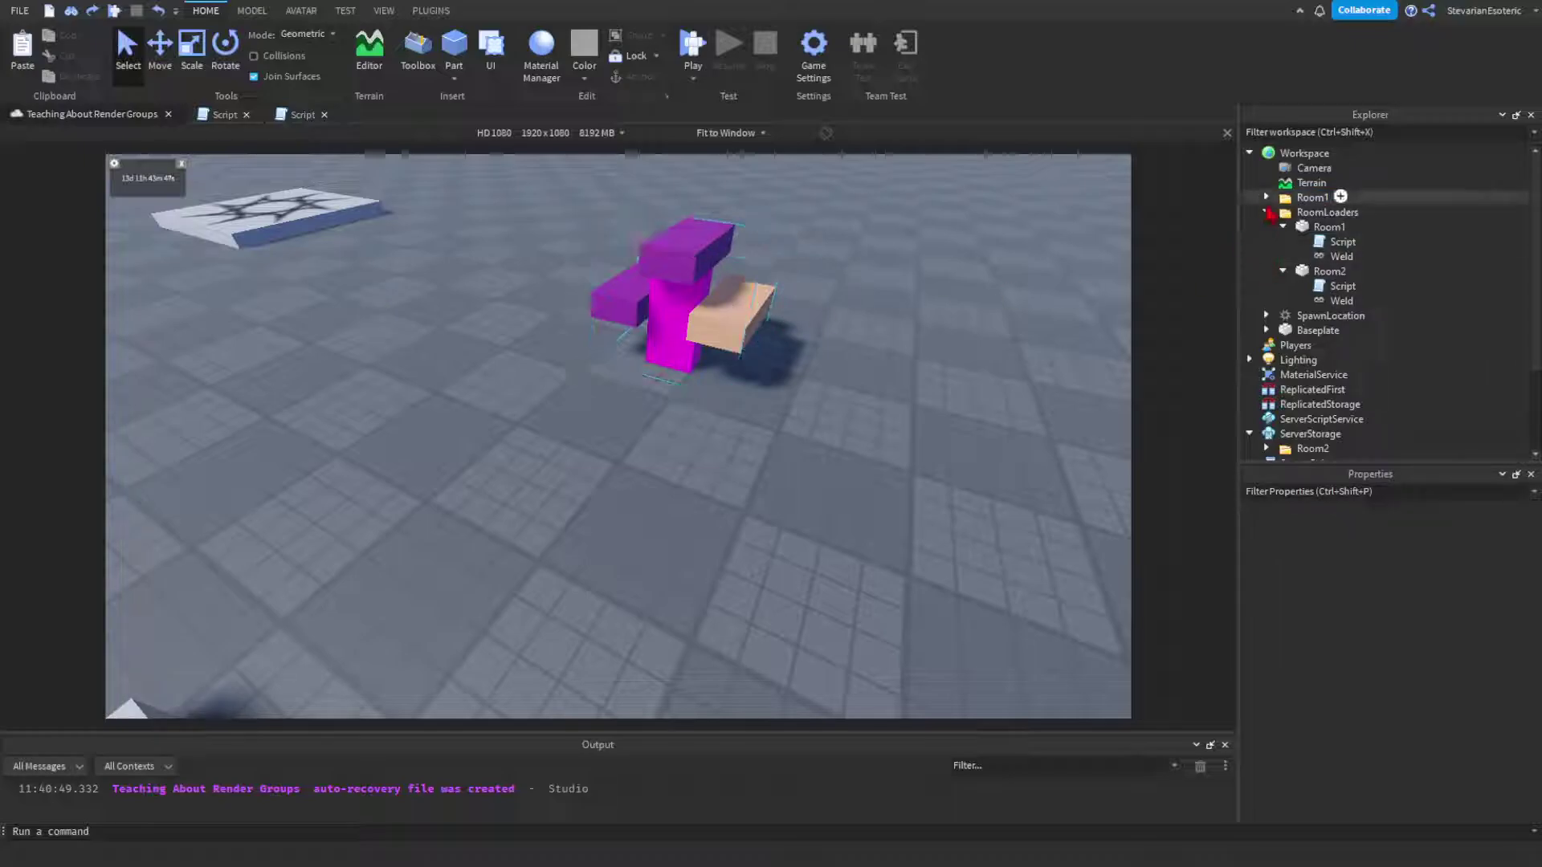
drag(1312, 197, 1311, 306)
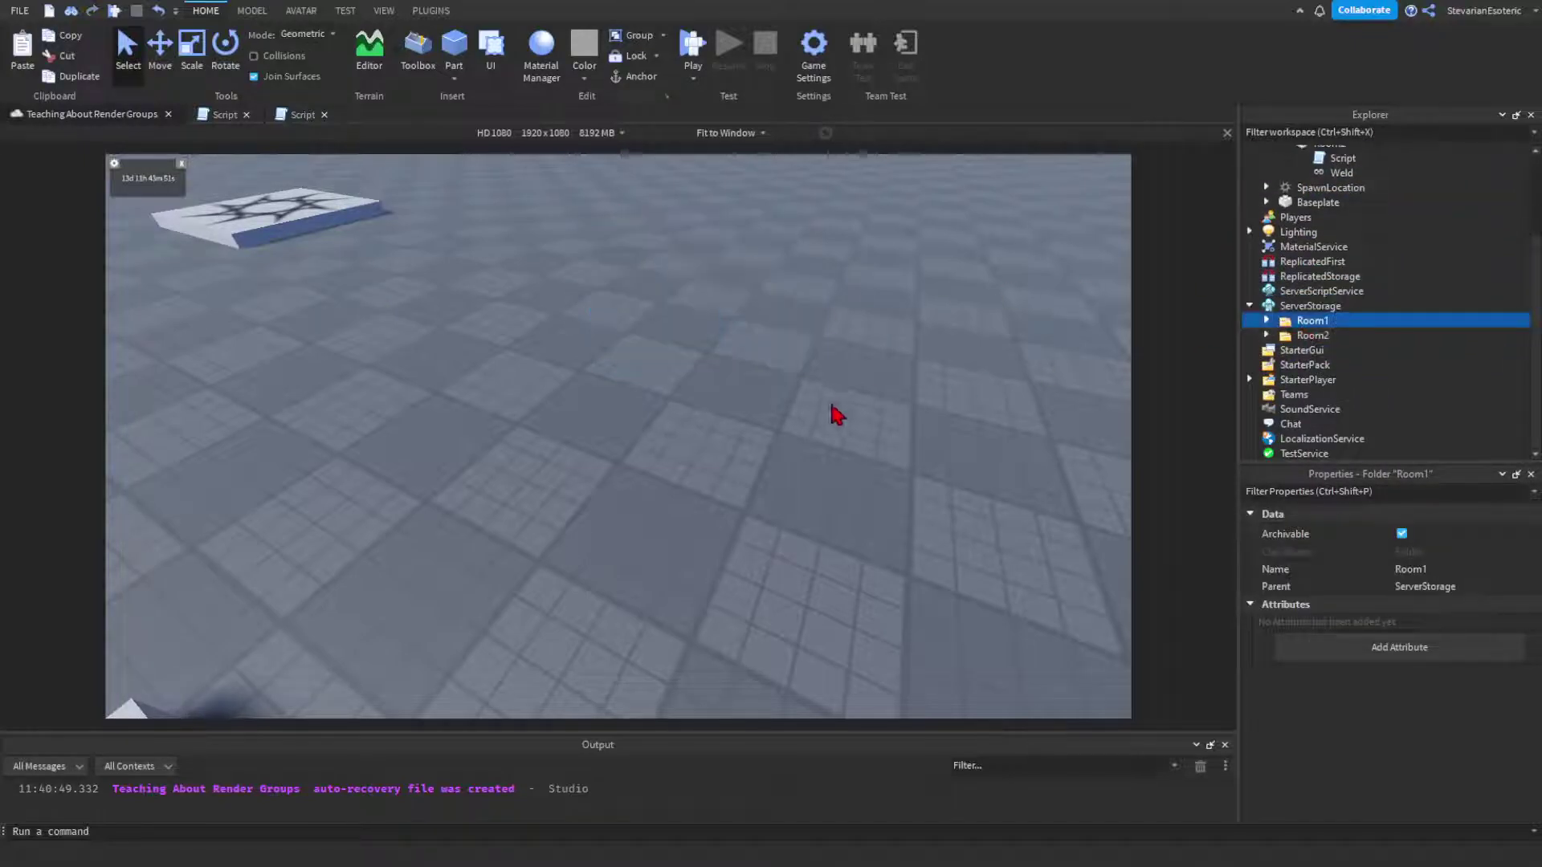
Playtest the place, inspect the contents of ServerStorage from the server side, and end the test.
key(F5)
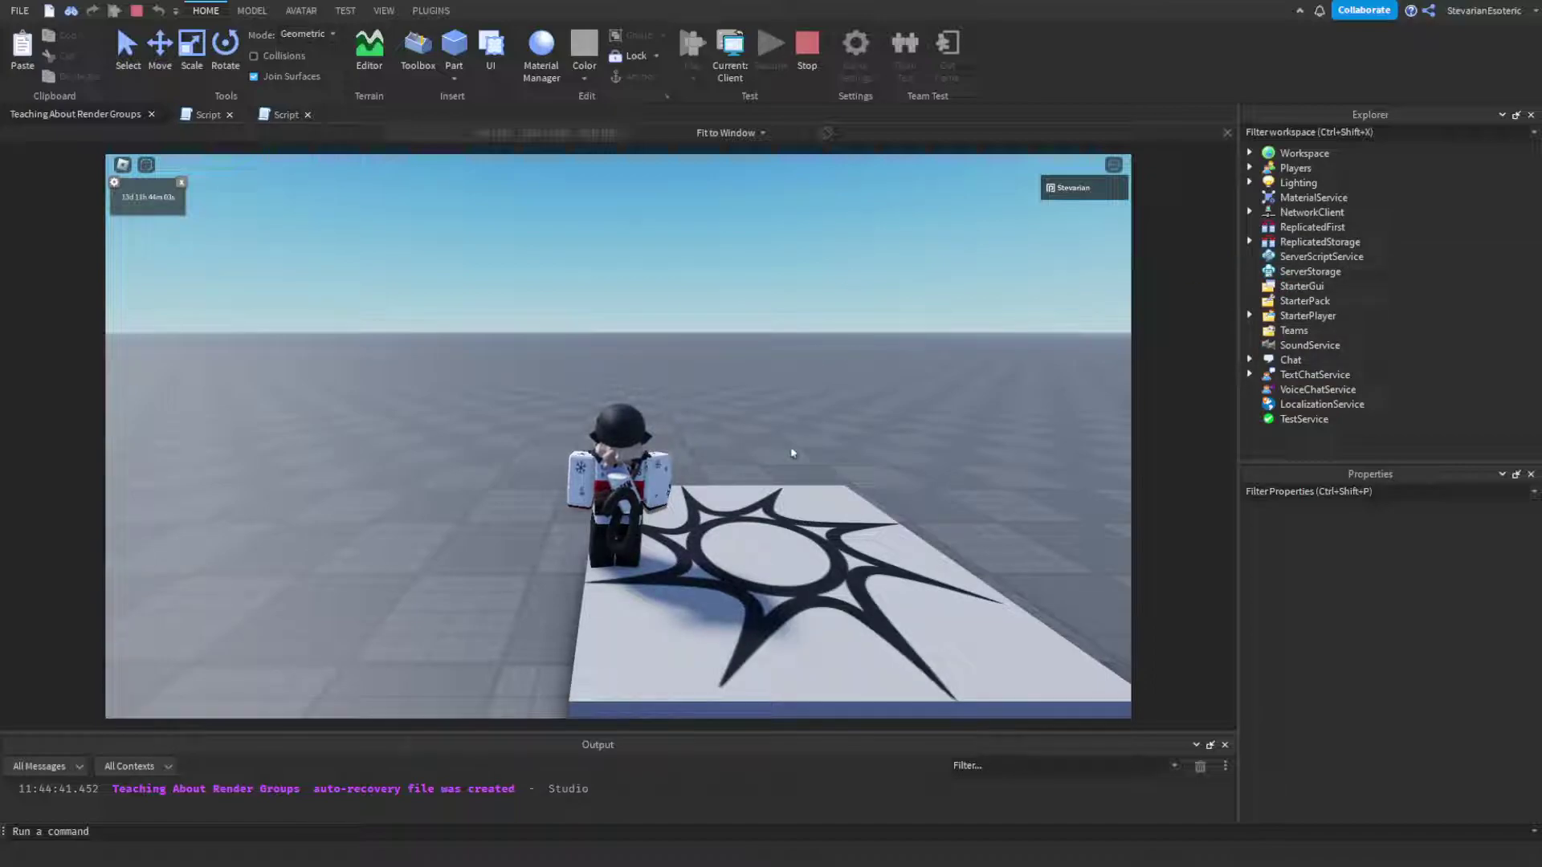
click(730, 52)
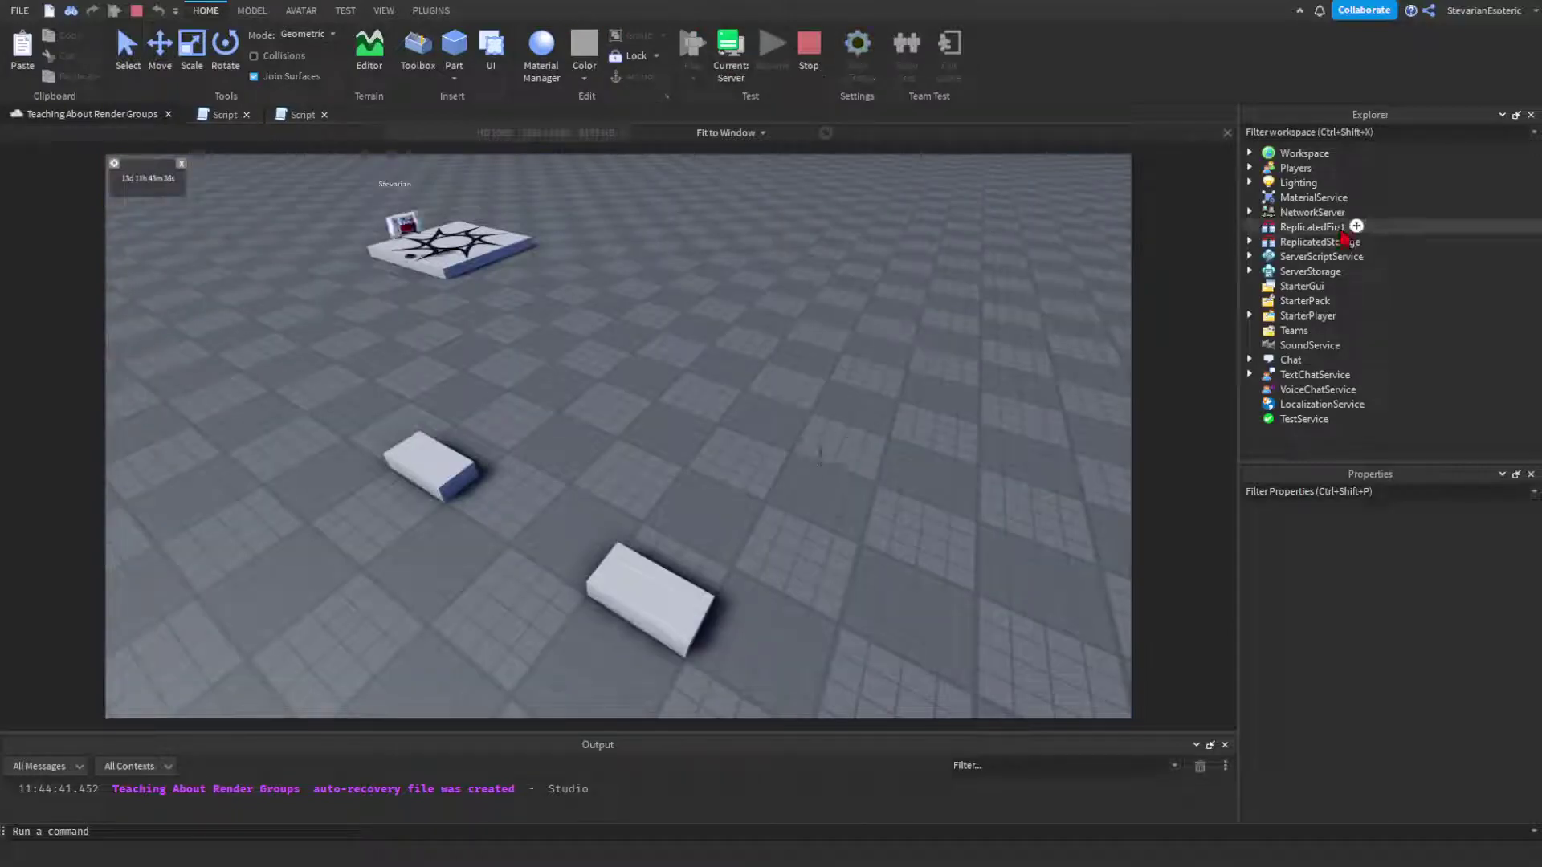
click(1250, 271)
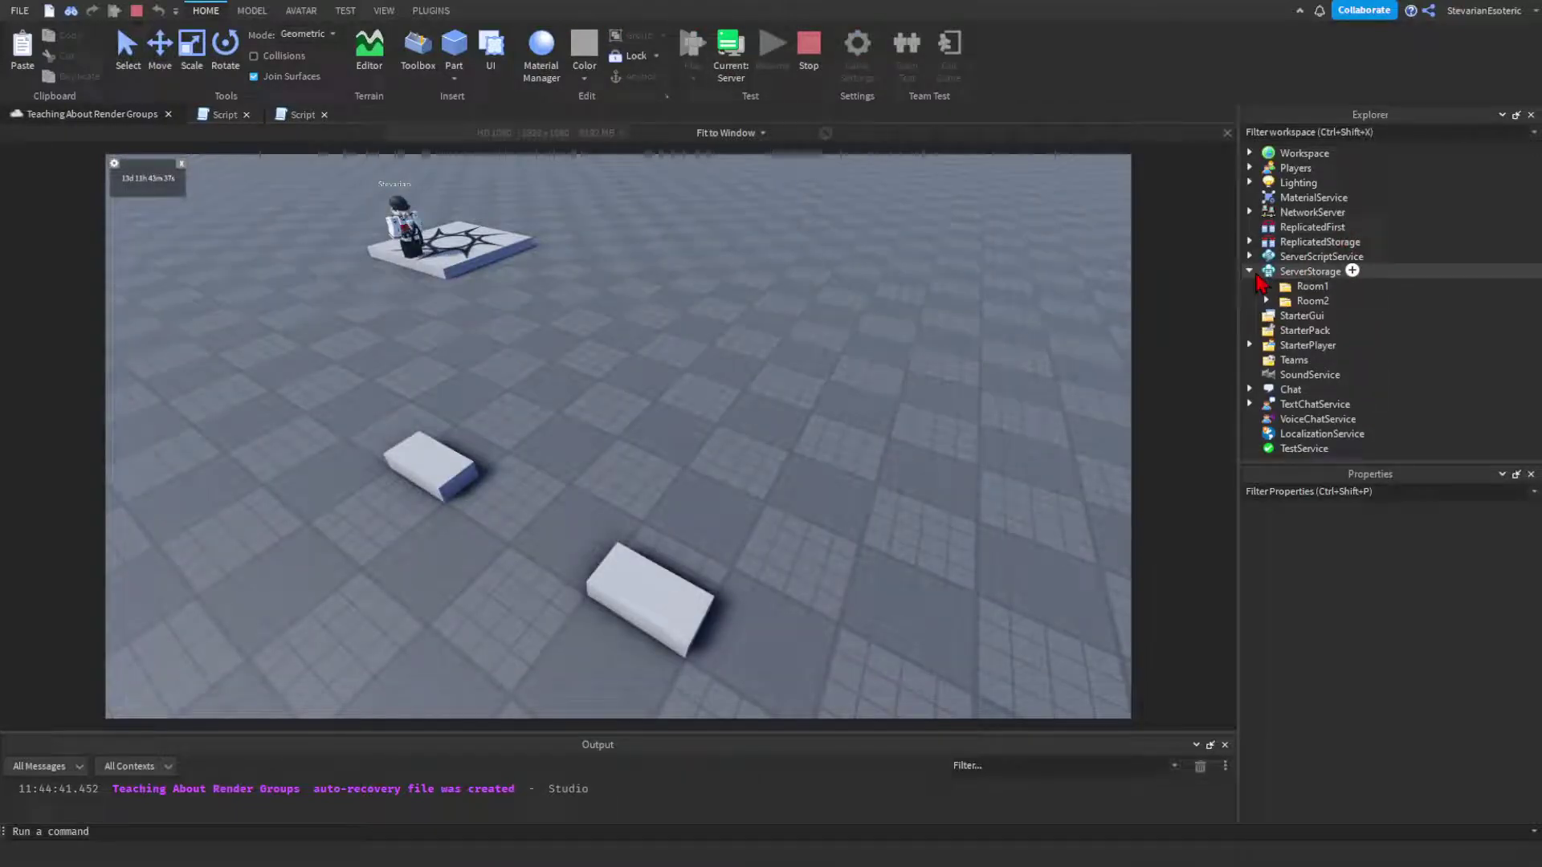
click(744, 53)
key(shift+F5)
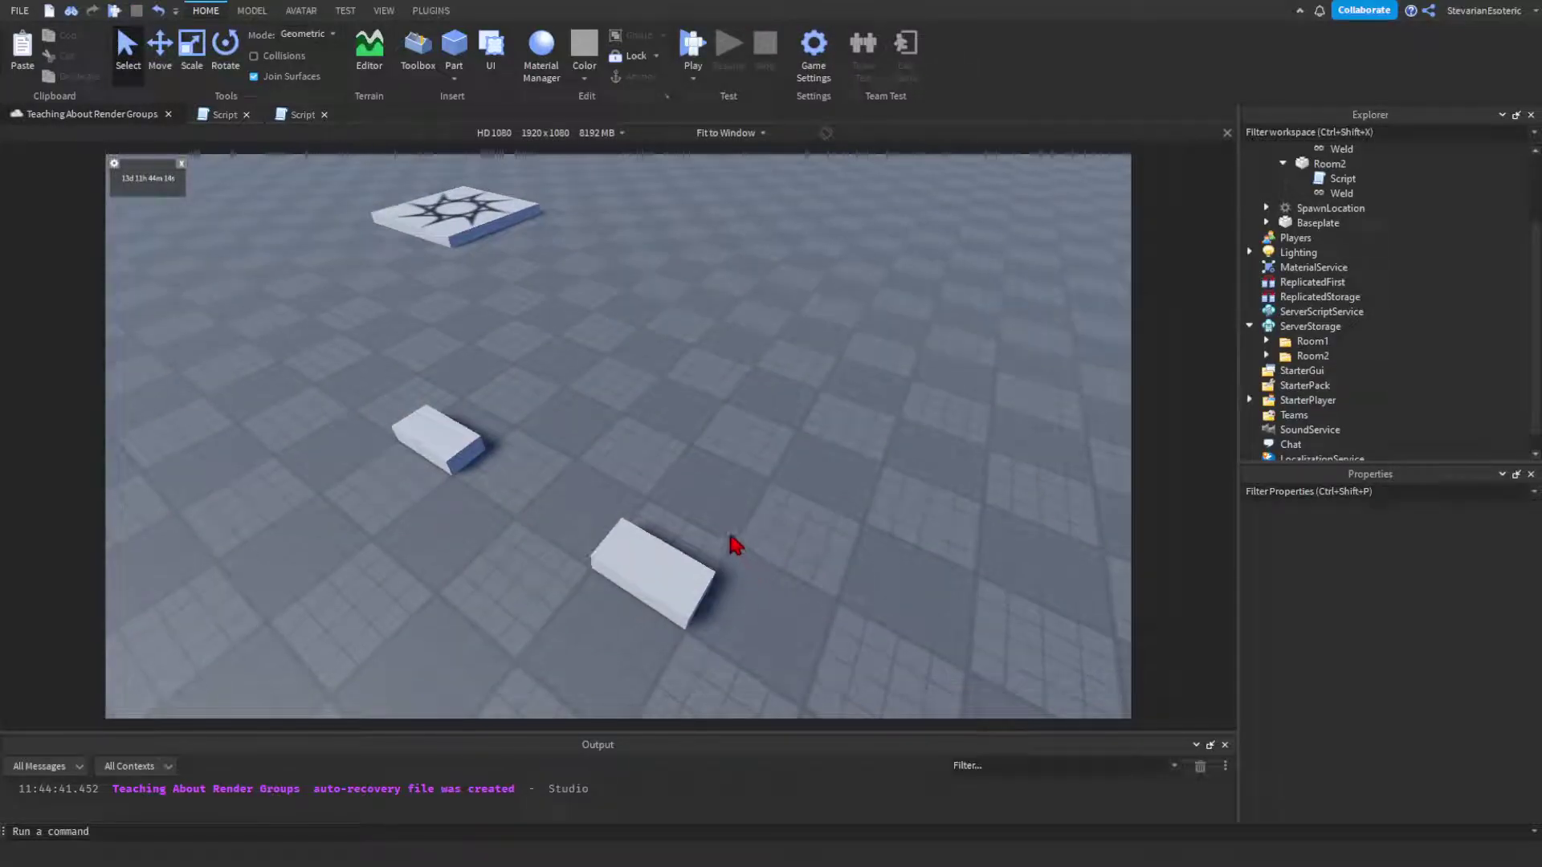
Inspect the loader blocks in the scene, selecting the Room2 loader to identify it, and clear the selection.
right_drag(733, 543, 733, 466)
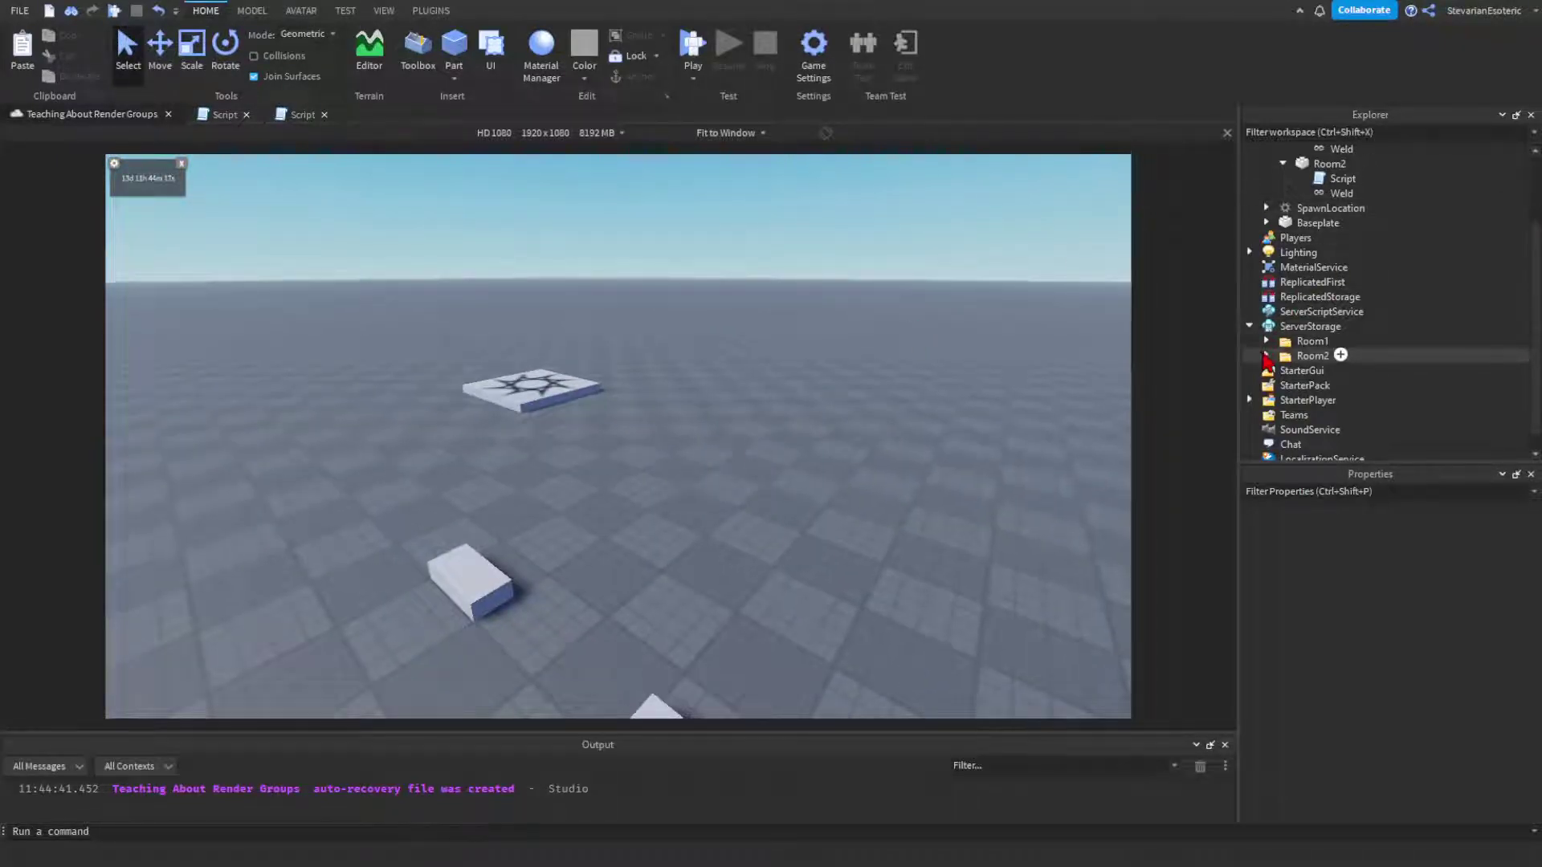
click(1288, 344)
click(750, 378)
right_drag(750, 379, 743, 378)
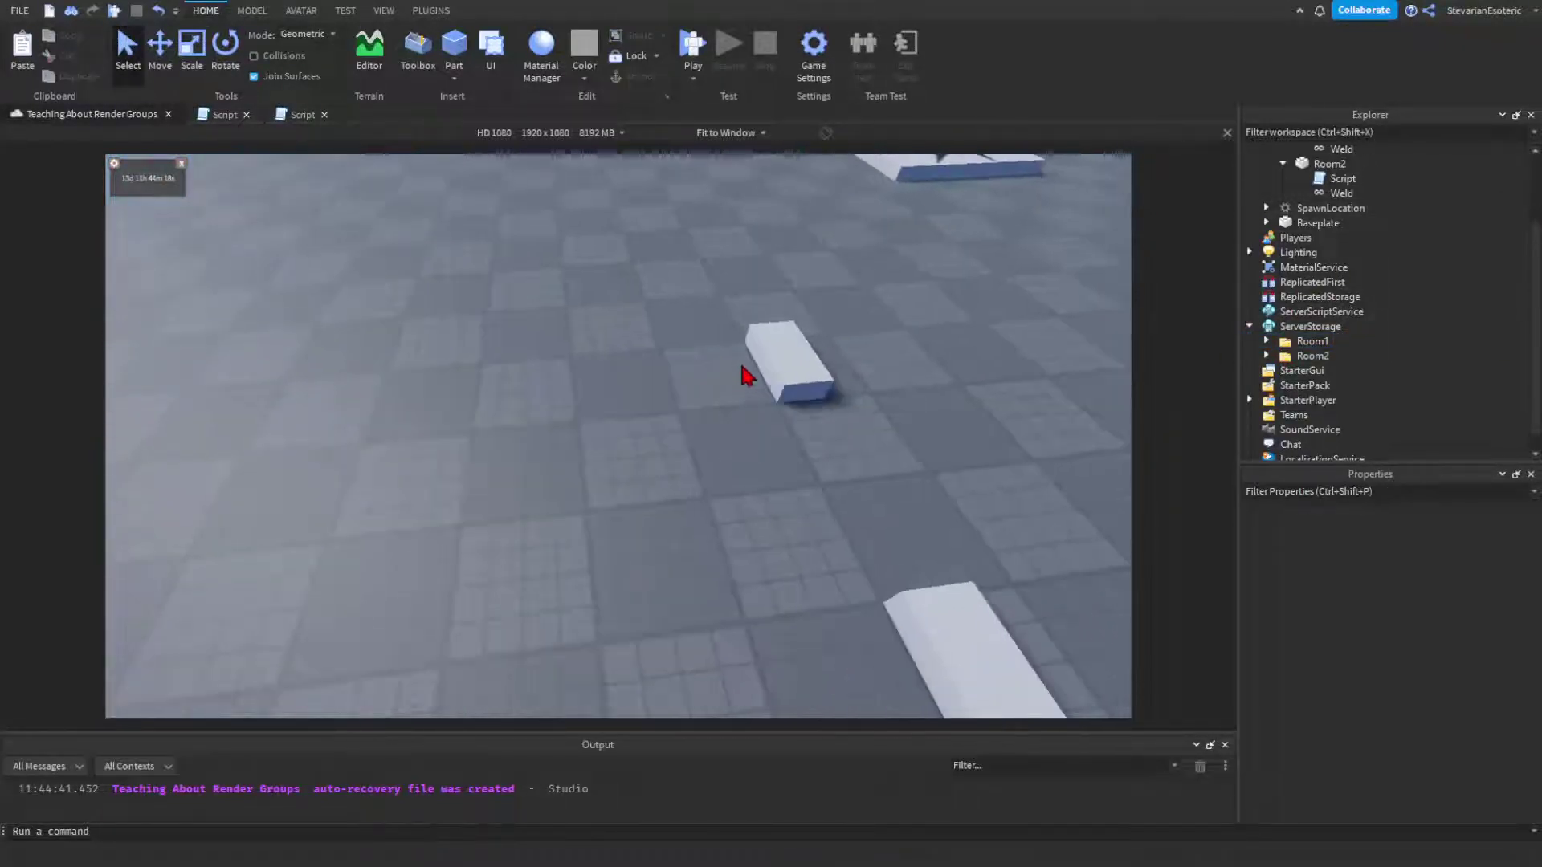
click(791, 325)
right_drag(884, 337, 1074, 265)
scroll(1365, 209, up, 2)
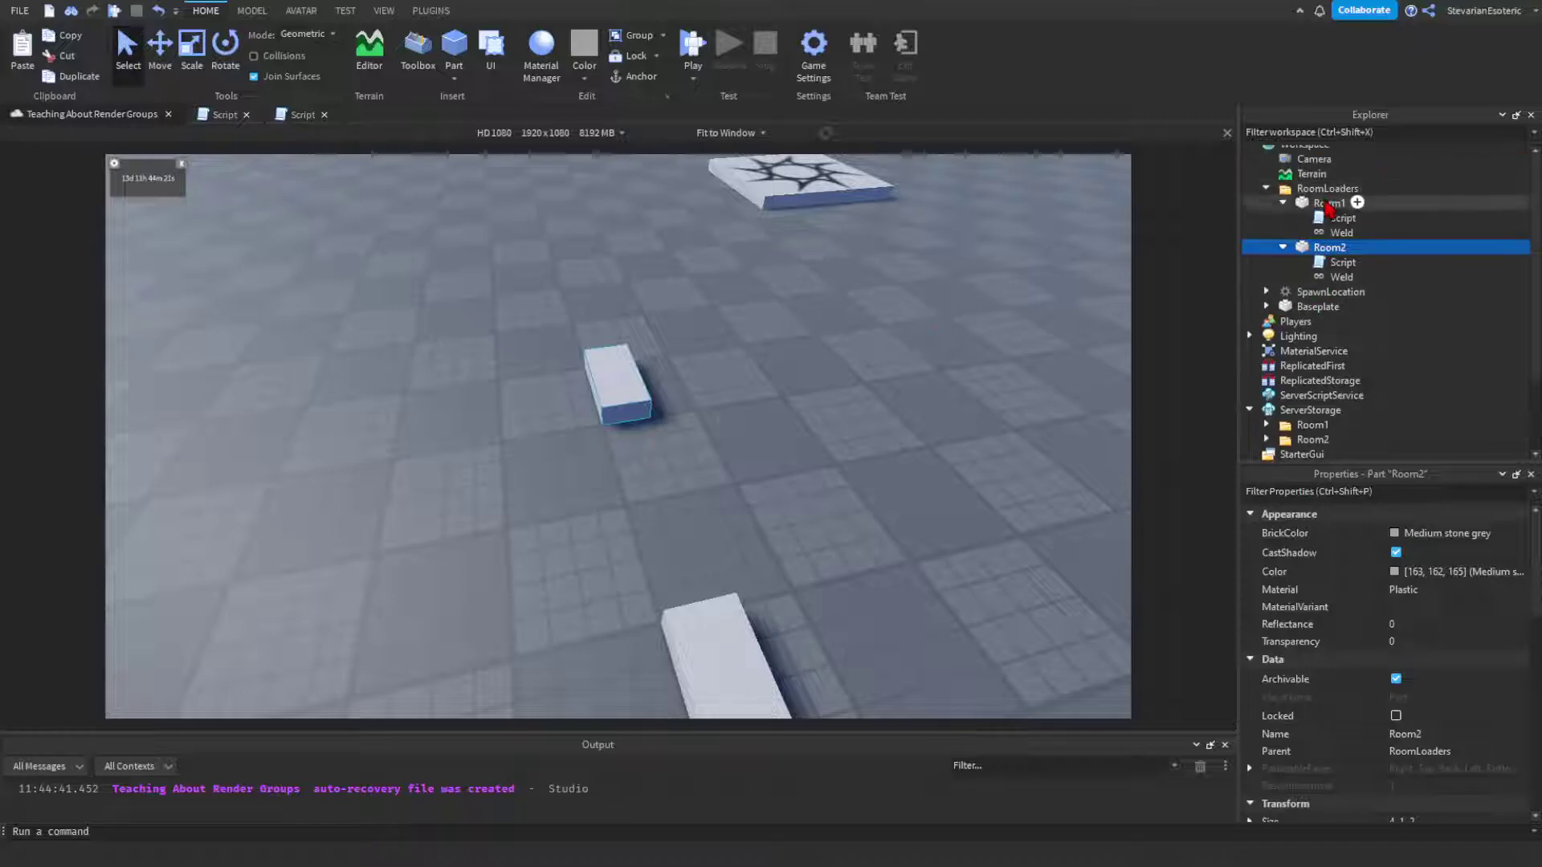
click(686, 418)
right_drag(664, 426, 533, 423)
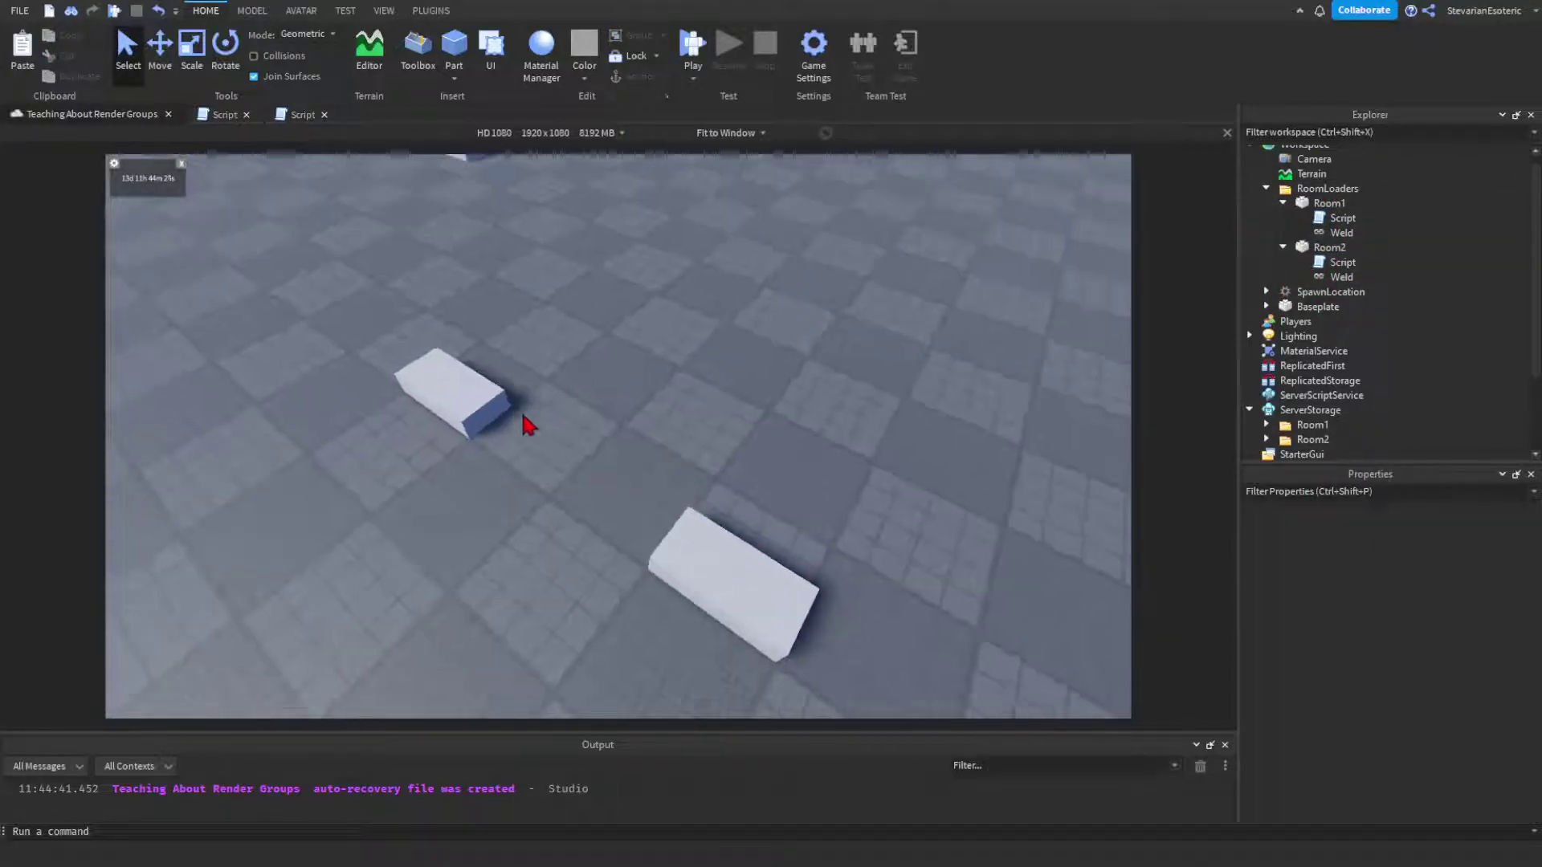
Open the Script inside the Room2 loader and highlight the block that destroys Room1 and resets its isLoaded value.
click(1282, 247)
scroll(1280, 261, down, 2)
scroll(1287, 388, up, 2)
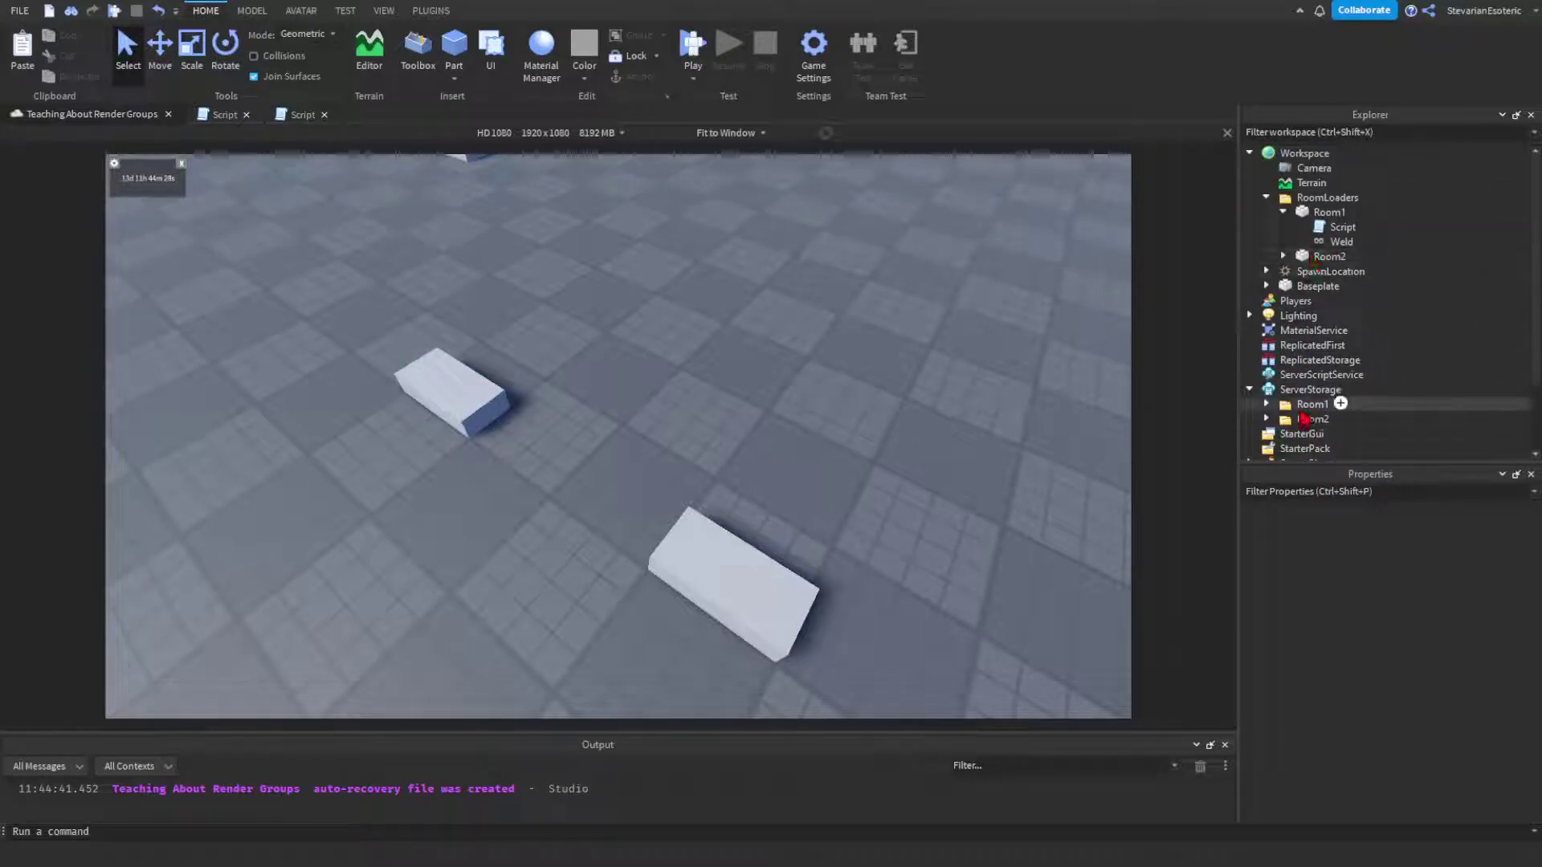
click(1282, 256)
double_click(1325, 273)
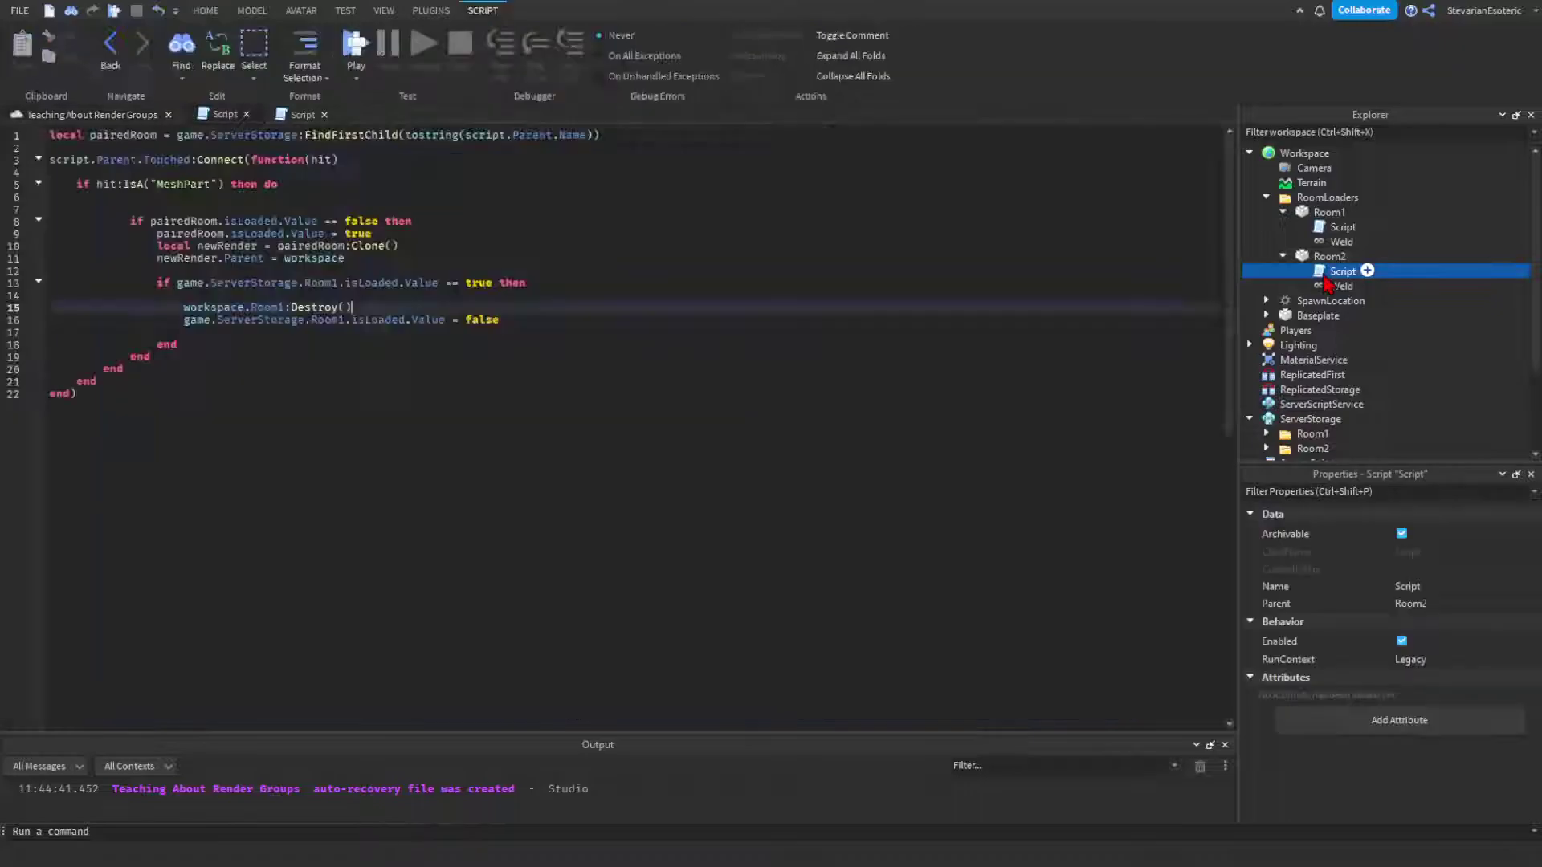
drag(146, 280, 307, 341)
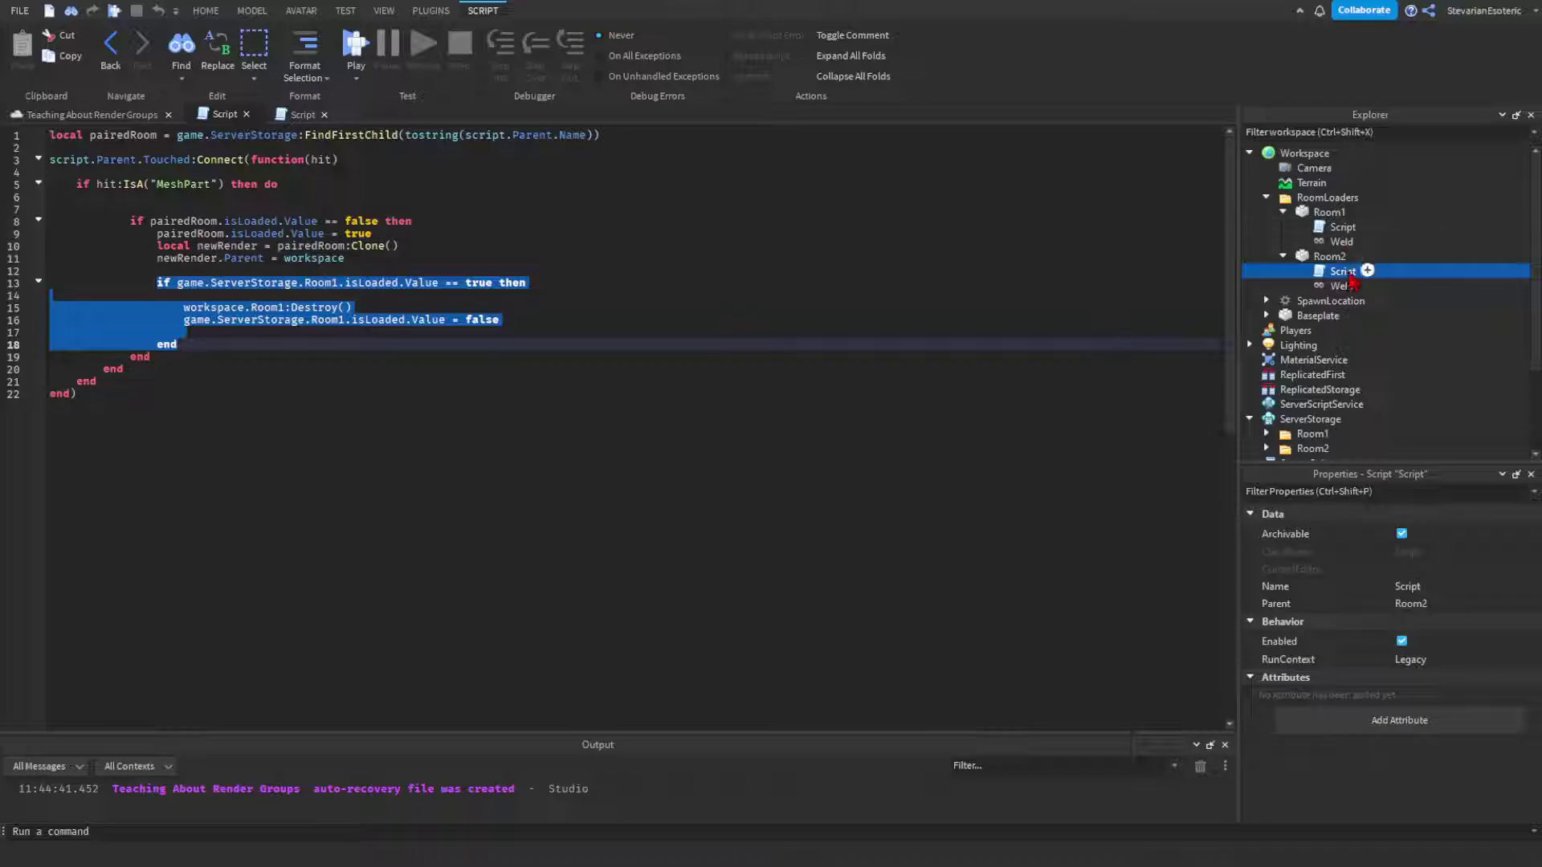
scroll(1323, 321, down, 3)
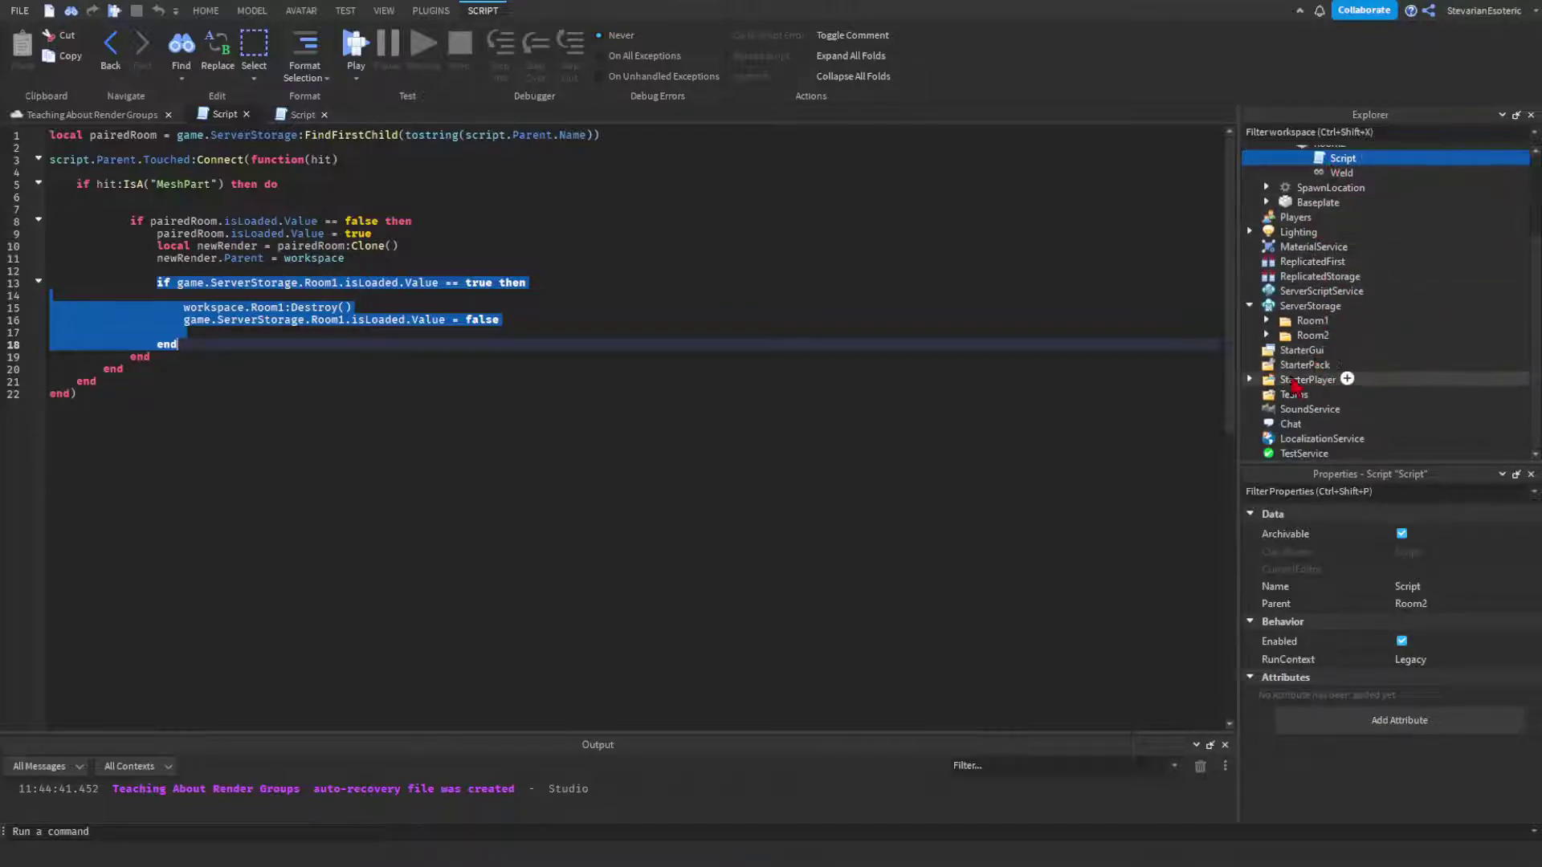
scroll(1314, 323, up, 3)
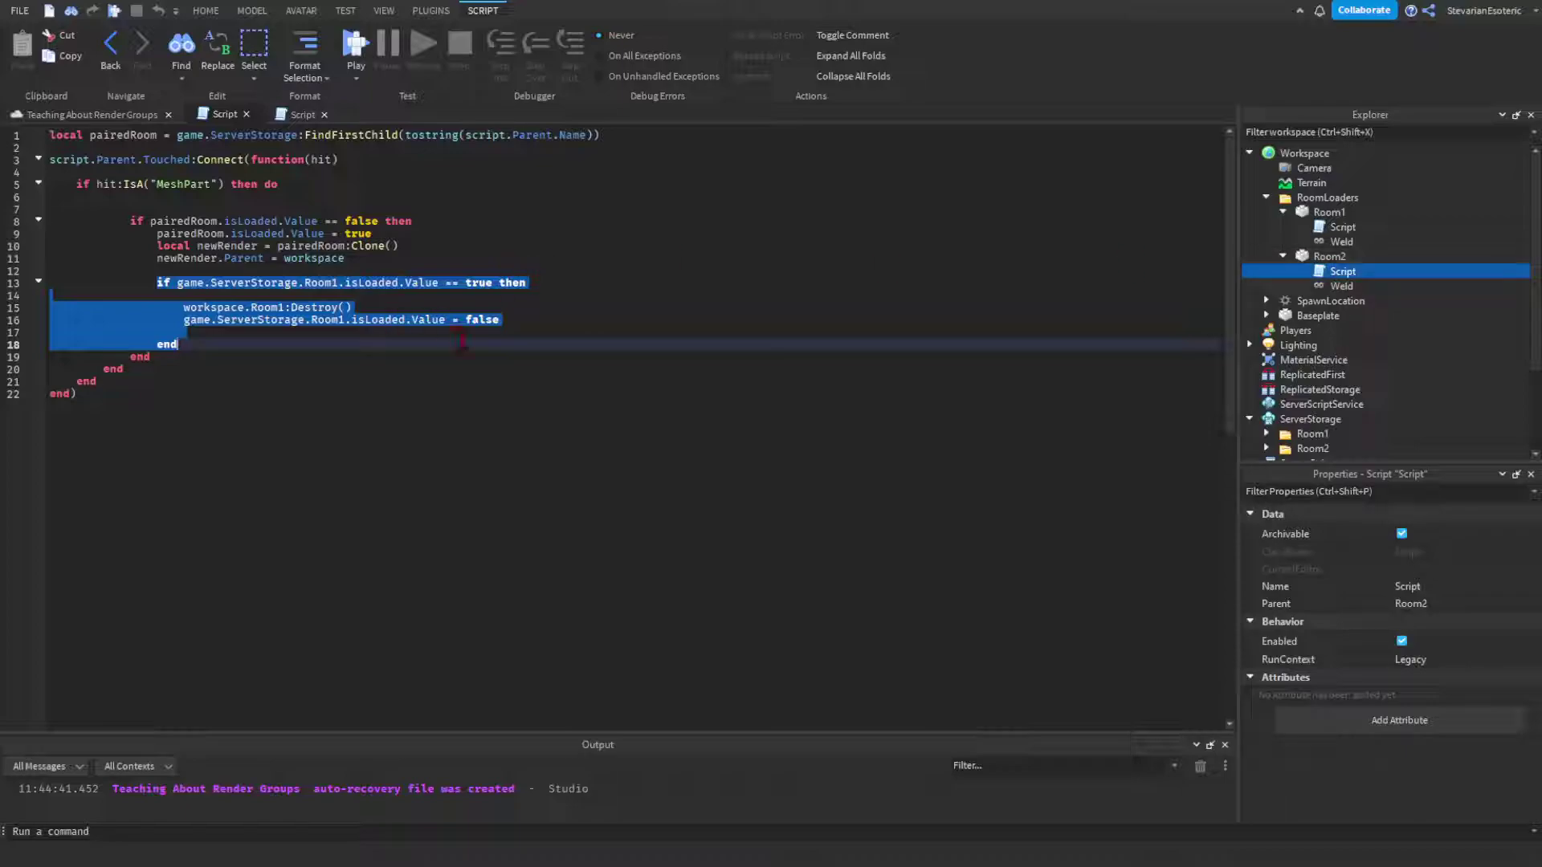
Examine the Room2 loader script's Touched handler, highlighting the MeshPart class name in its IsA check.
click(390, 234)
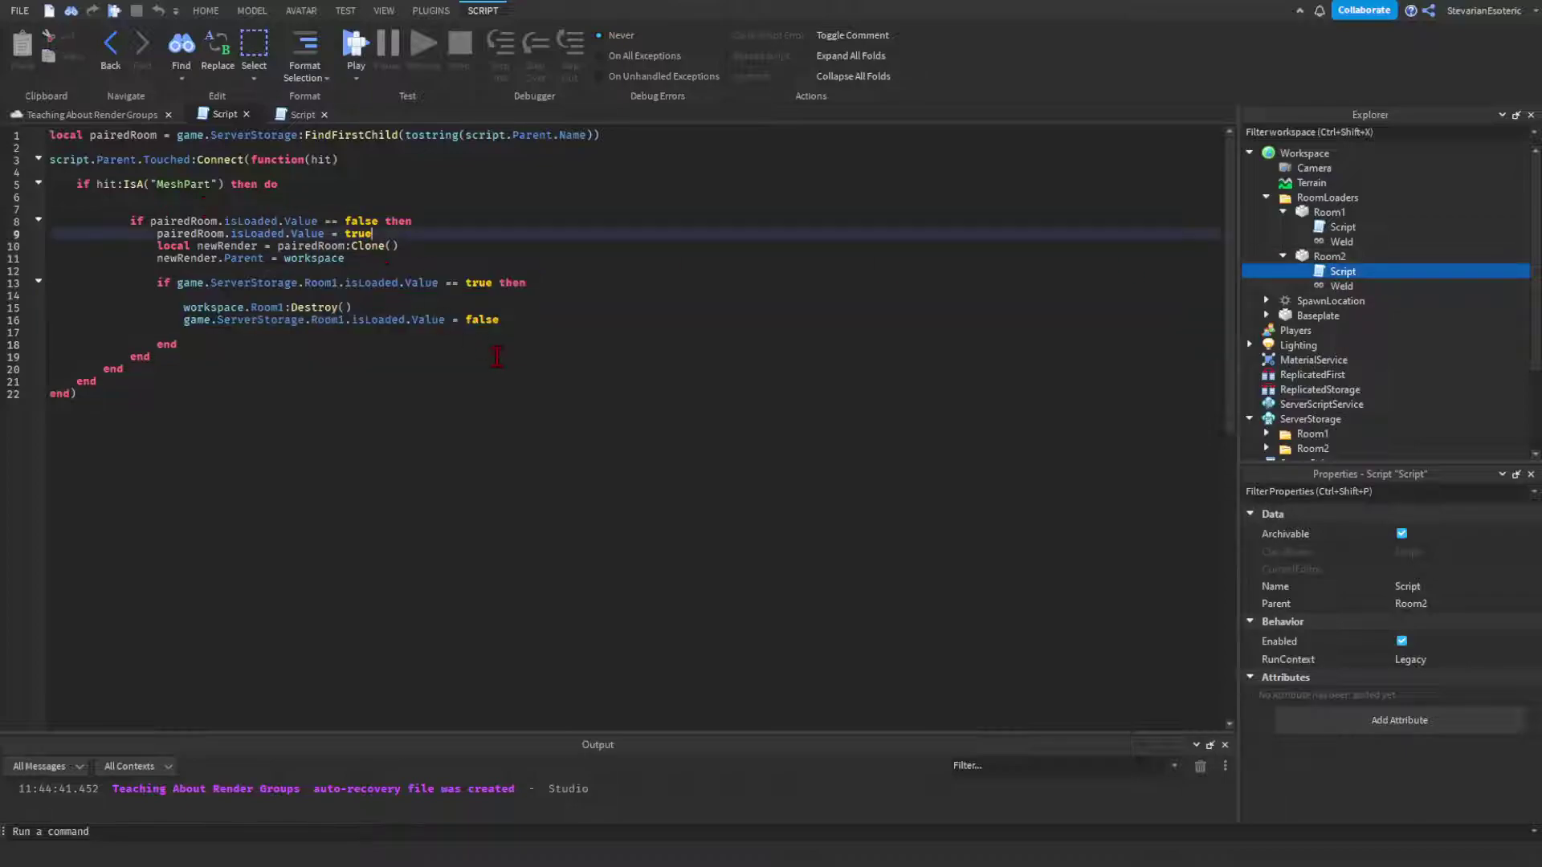
click(166, 184)
drag(160, 184, 221, 185)
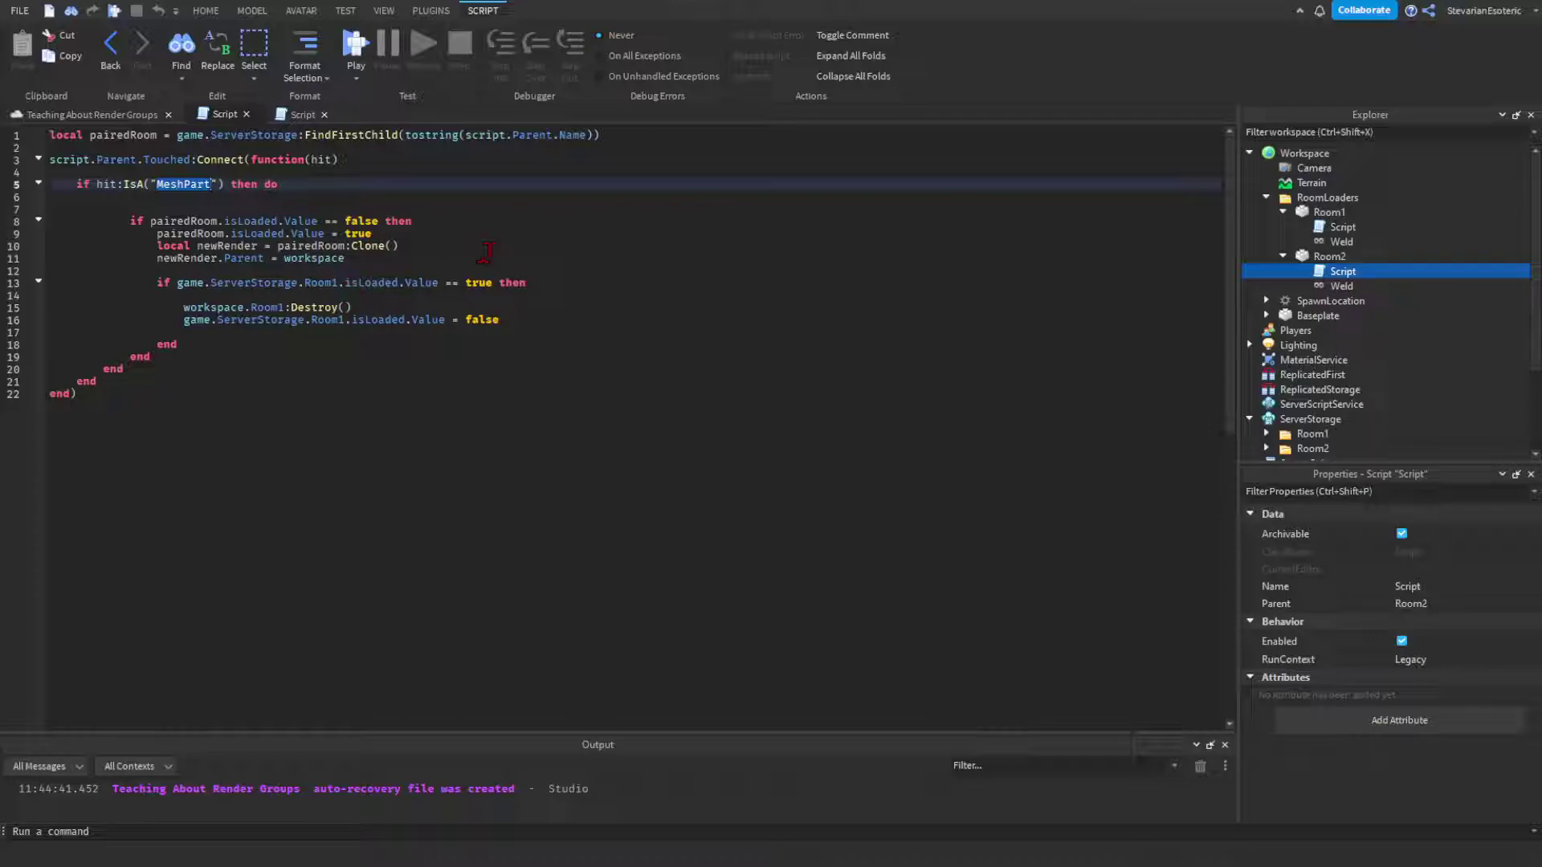
click(551, 222)
click(543, 198)
click(495, 184)
click(485, 149)
double_click(483, 184)
drag(483, 149, 482, 183)
click(482, 184)
click(480, 162)
click(478, 185)
Return to the 3D scene and collapse the Room2 and Room1 parts inside RoomLoaders.
click(101, 113)
right_drag(773, 383, 781, 387)
click(1283, 256)
click(1290, 213)
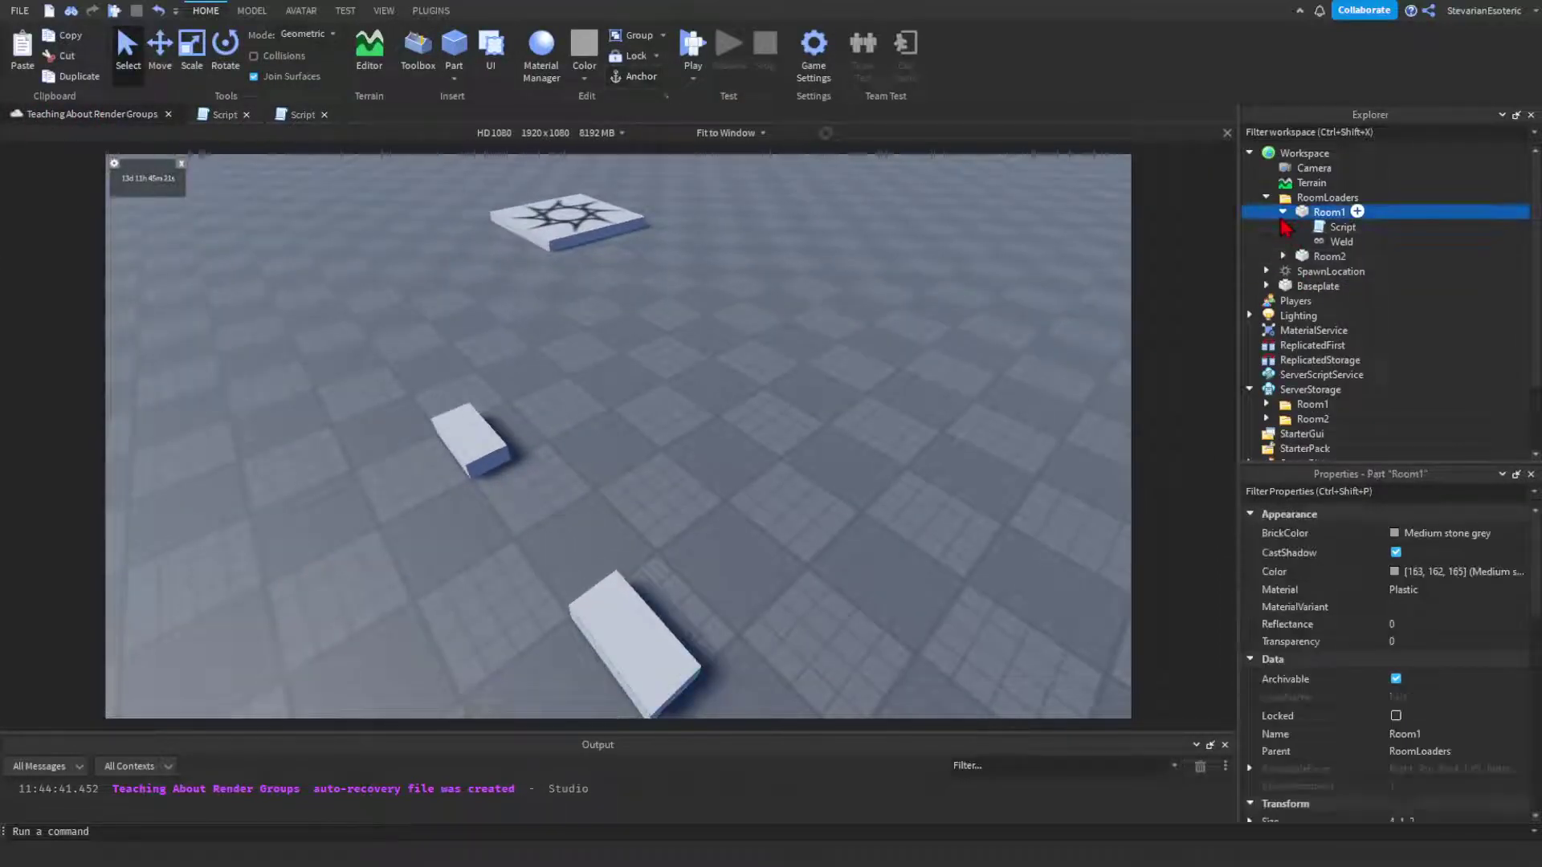
click(1283, 212)
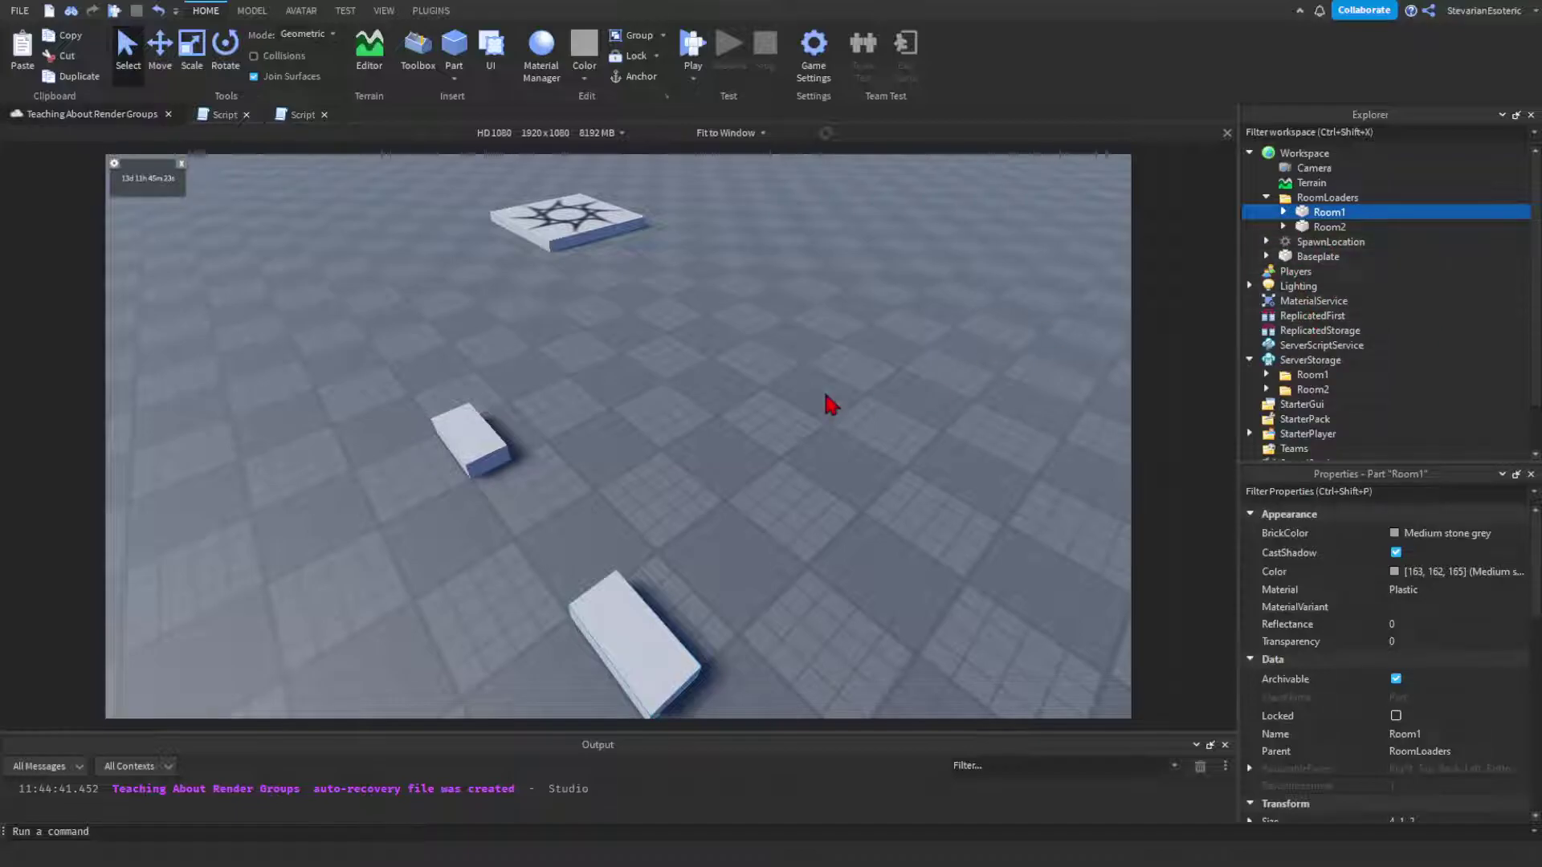
Review the full code of the Script inside the Room1 loader and return to the 3D scene.
scroll(835, 405, down, 2)
scroll(805, 391, up, 1)
click(805, 384)
key(a)
key(w)
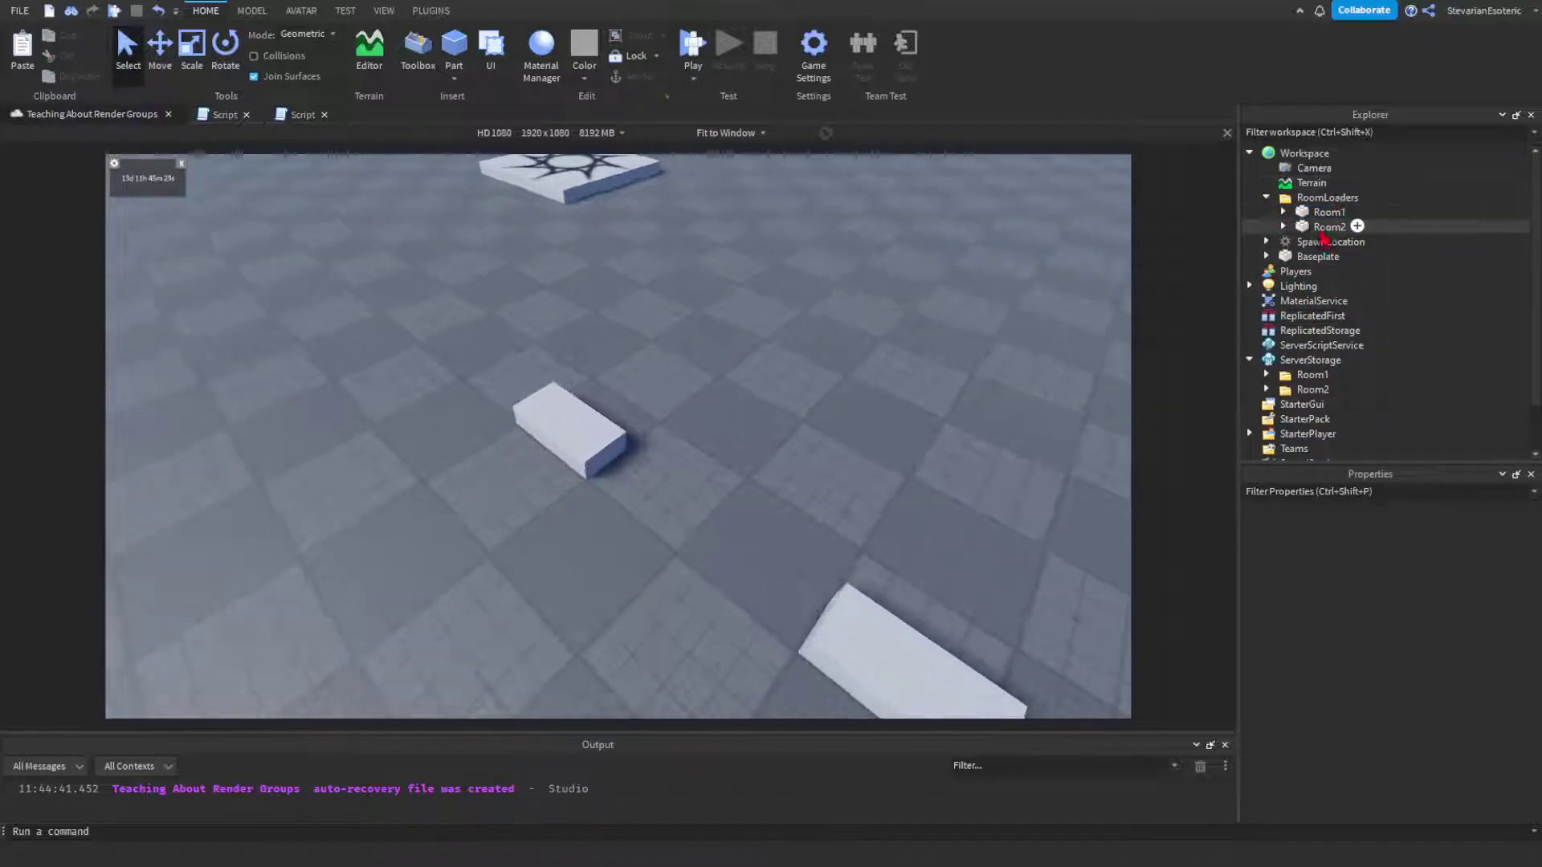
key(d)
click(1284, 213)
double_click(1341, 227)
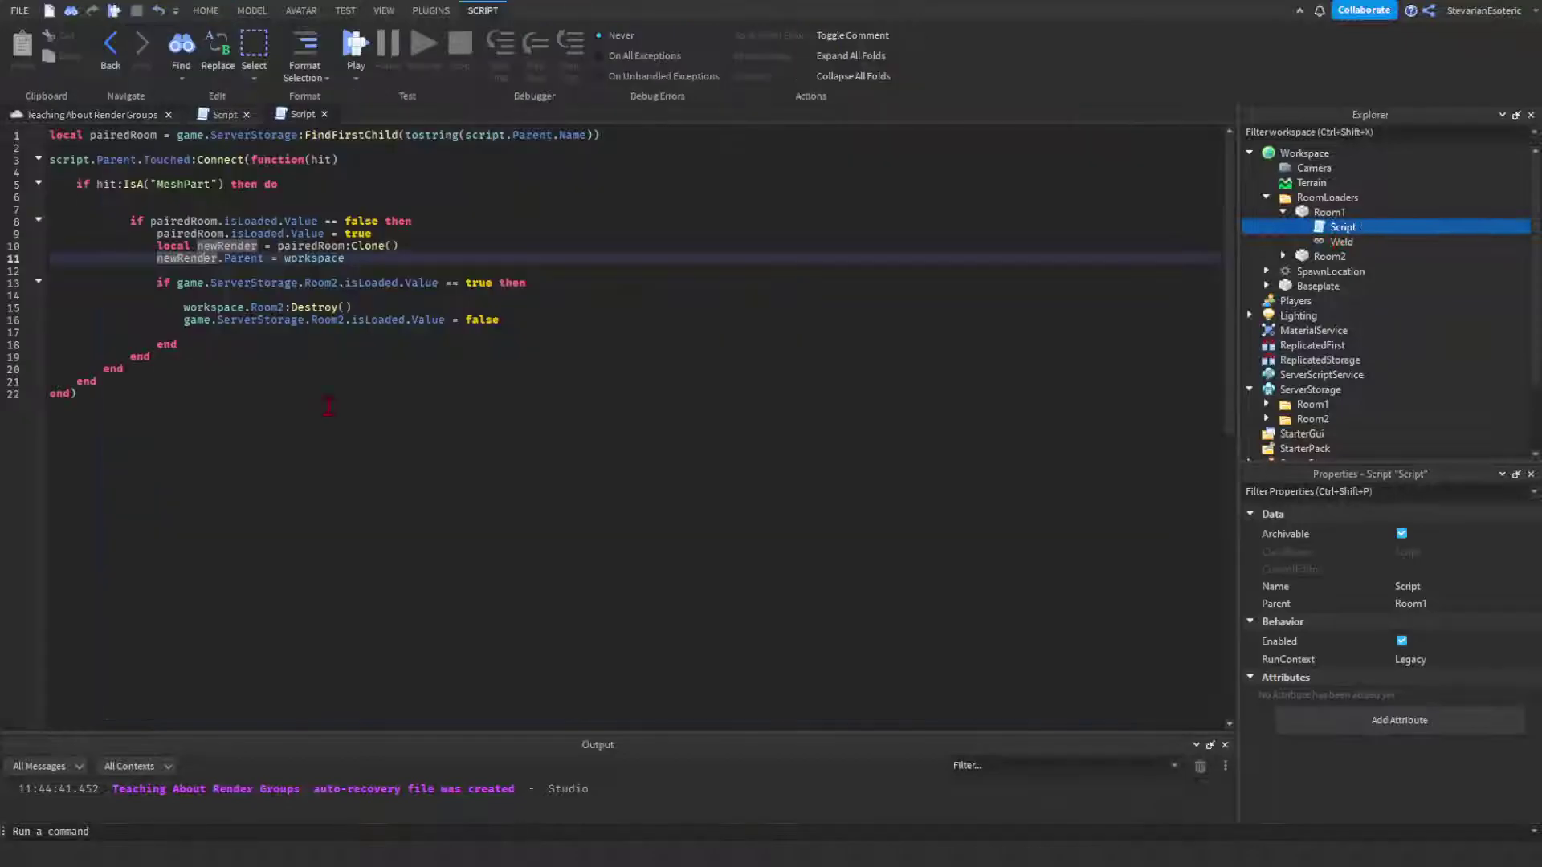
drag(345, 393, 48, 134)
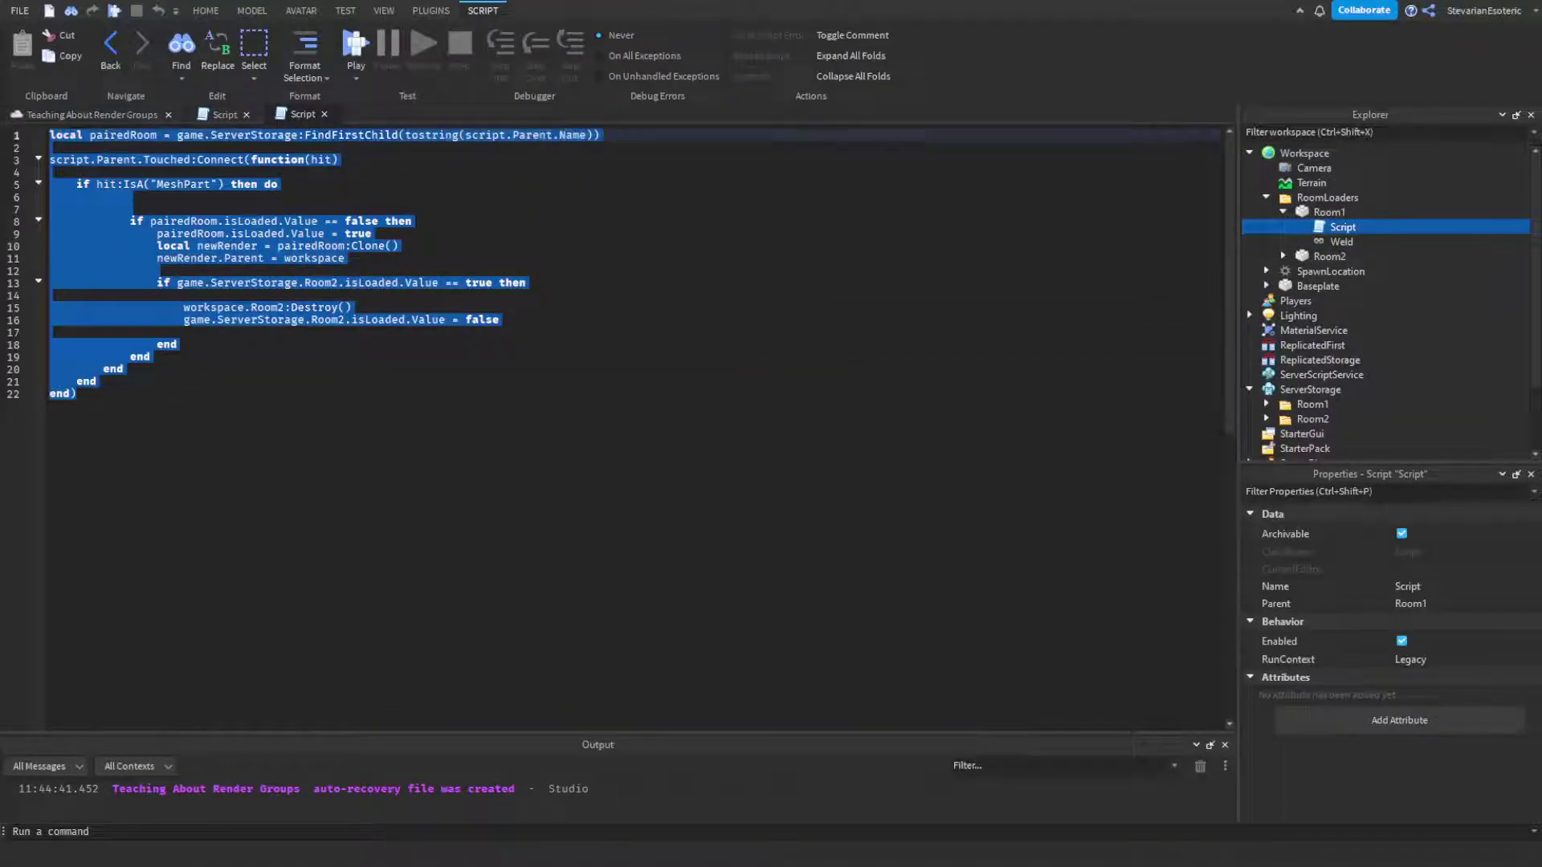
click(503, 416)
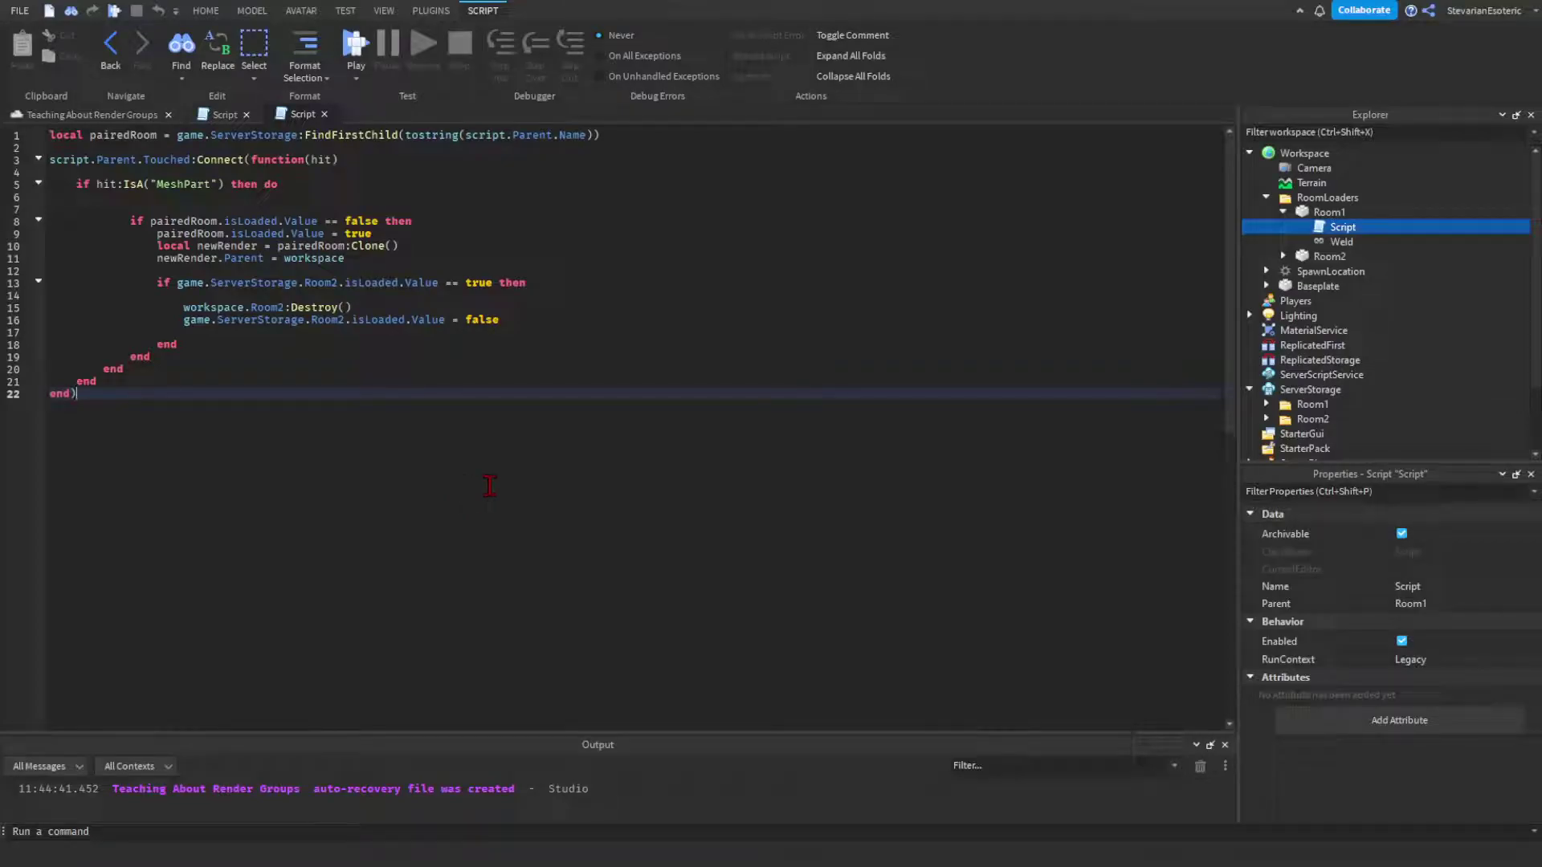
click(47, 113)
scroll(806, 526, down, 3)
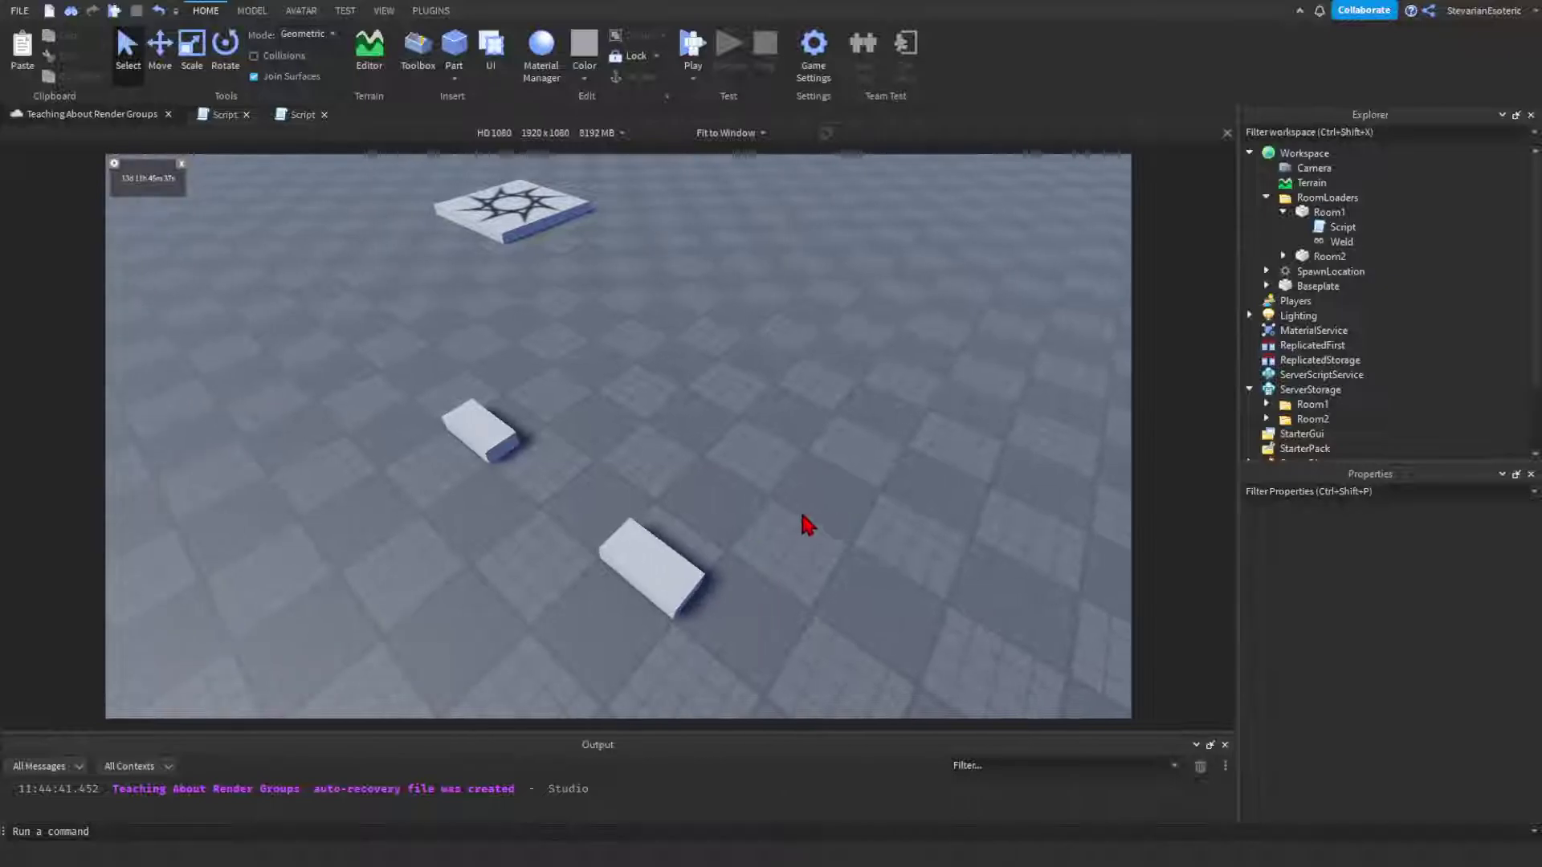
Review the Room1 and Room2 loaders and the Room2 loader's Script, and return to the 3D scene.
scroll(807, 520, down, 2)
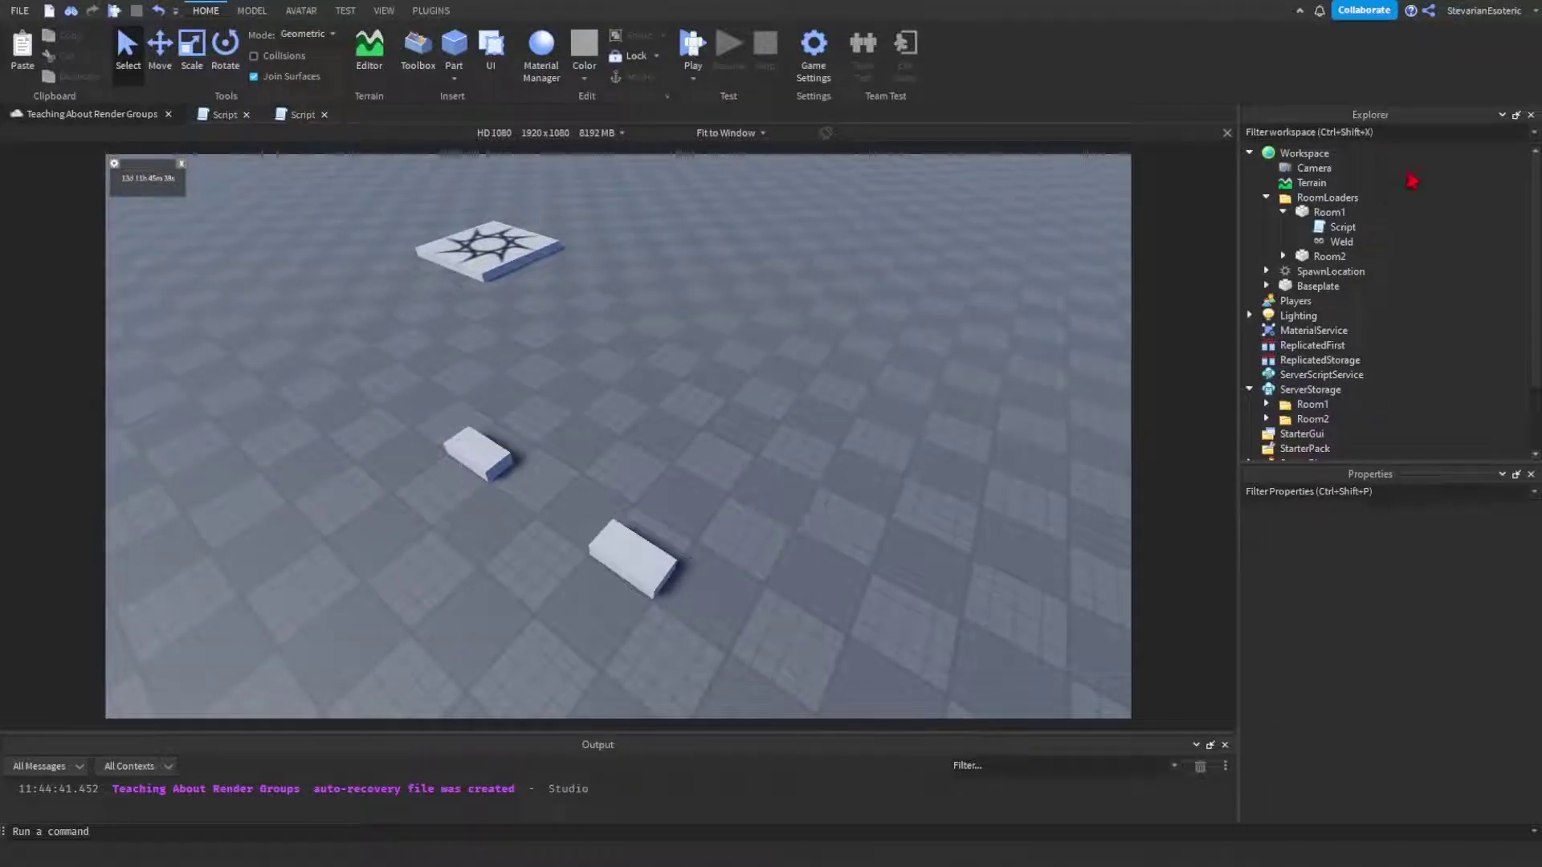
click(1300, 215)
scroll(1288, 378, down, 1)
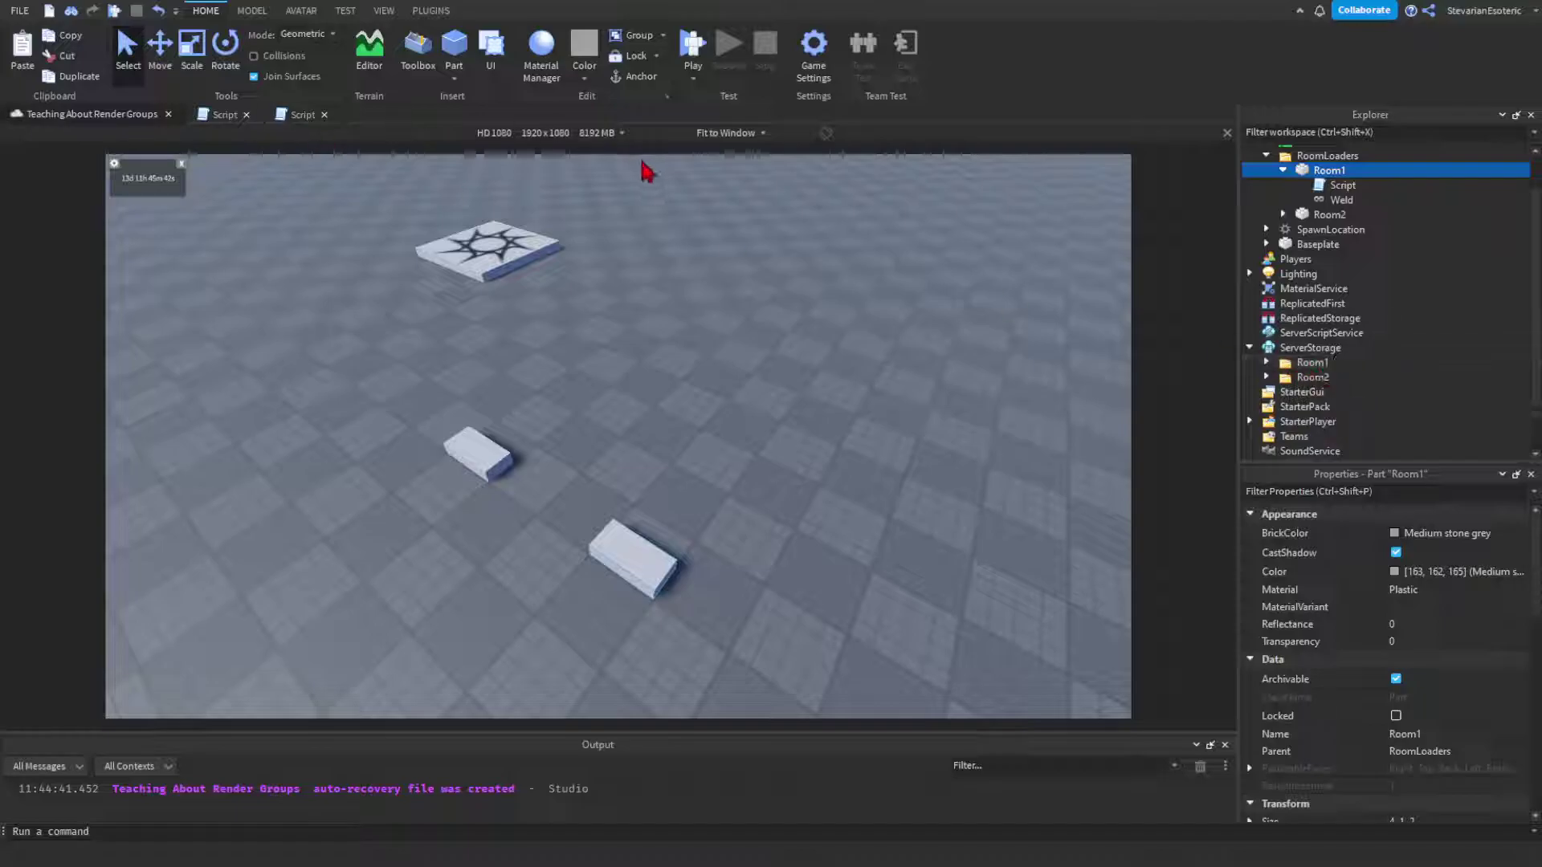
scroll(1321, 233, up, 1)
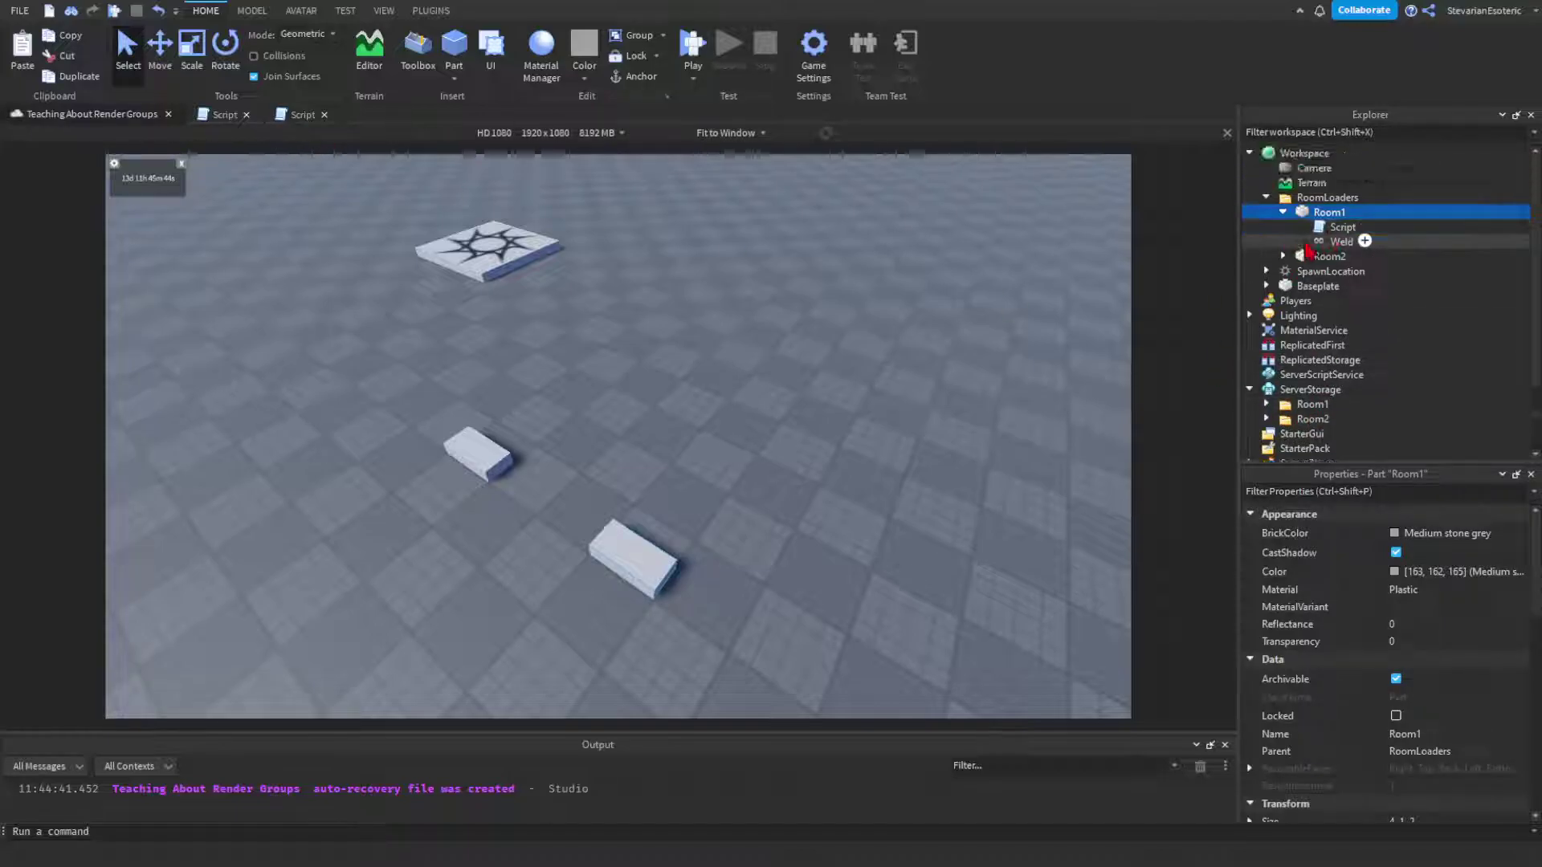
click(1282, 257)
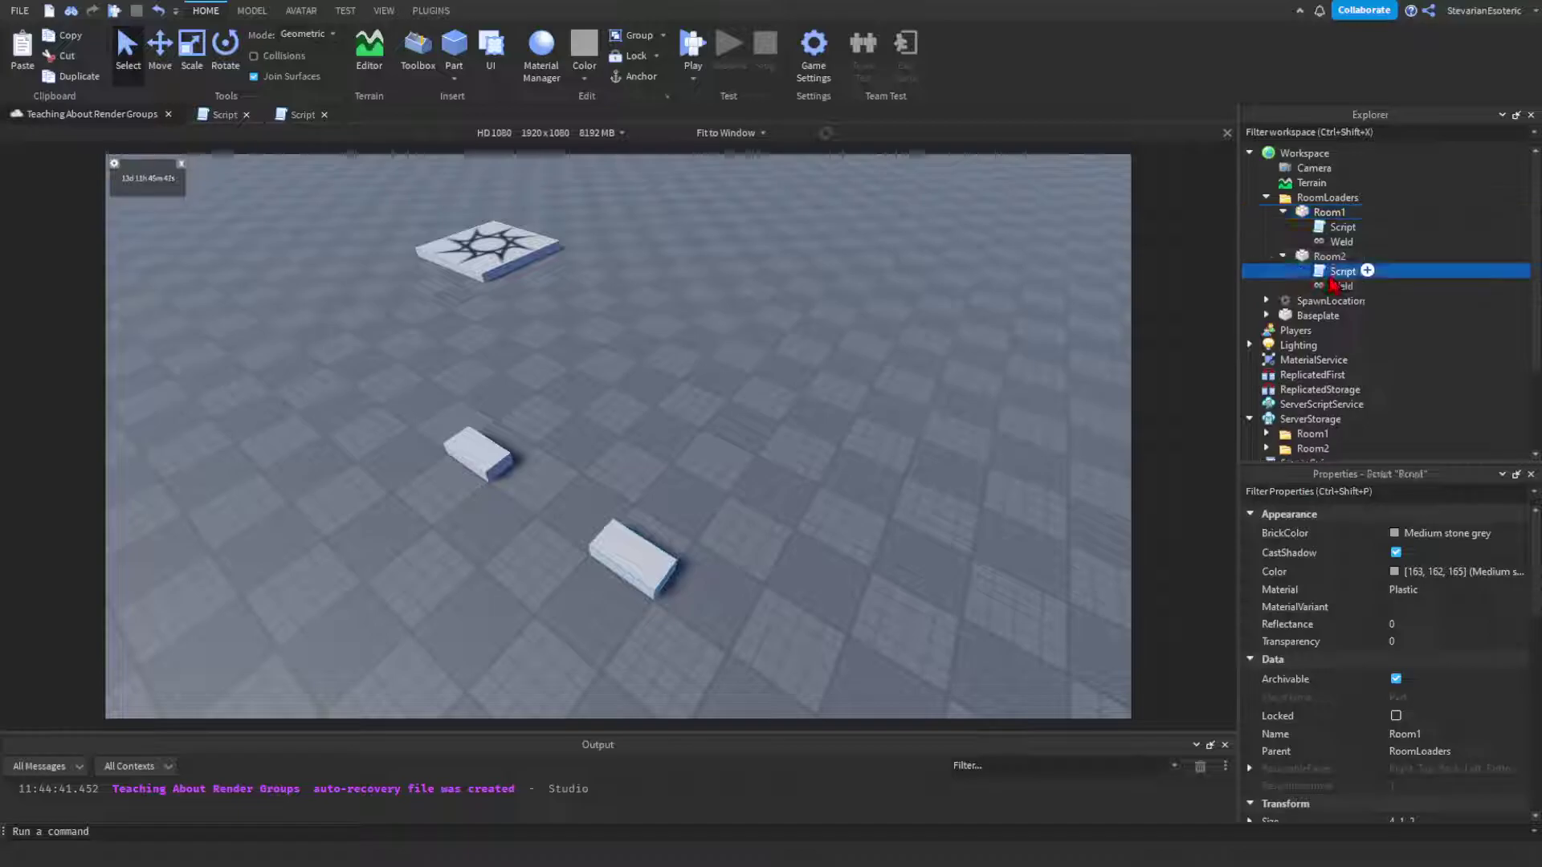
double_click(1341, 272)
drag(238, 344, 149, 284)
click(75, 119)
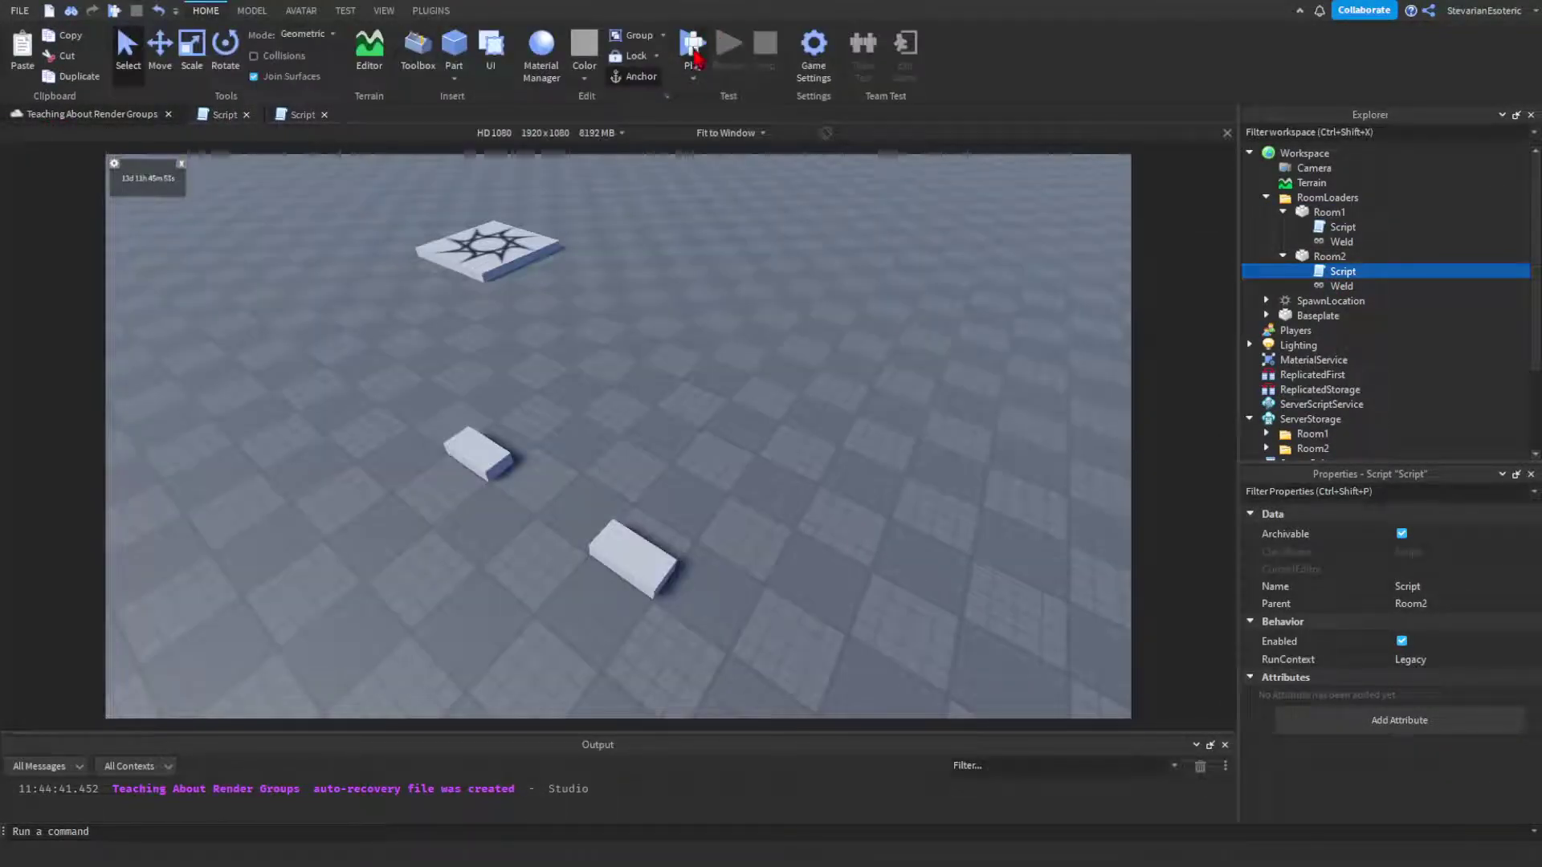
Start a playtest, select the Room2 loader part, and walk the character onto it.
click(692, 50)
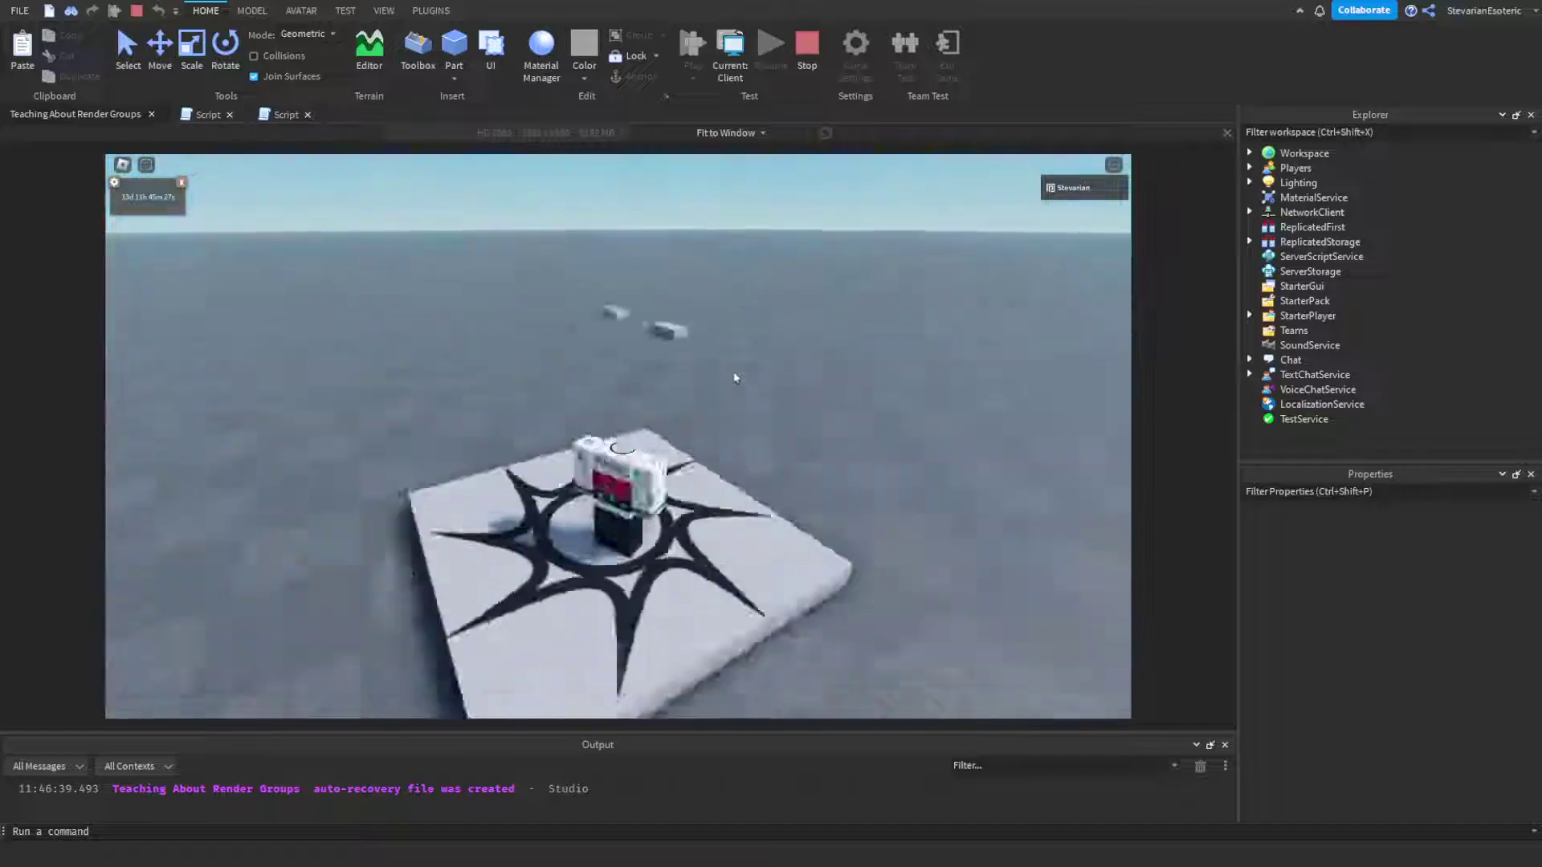
key(w)
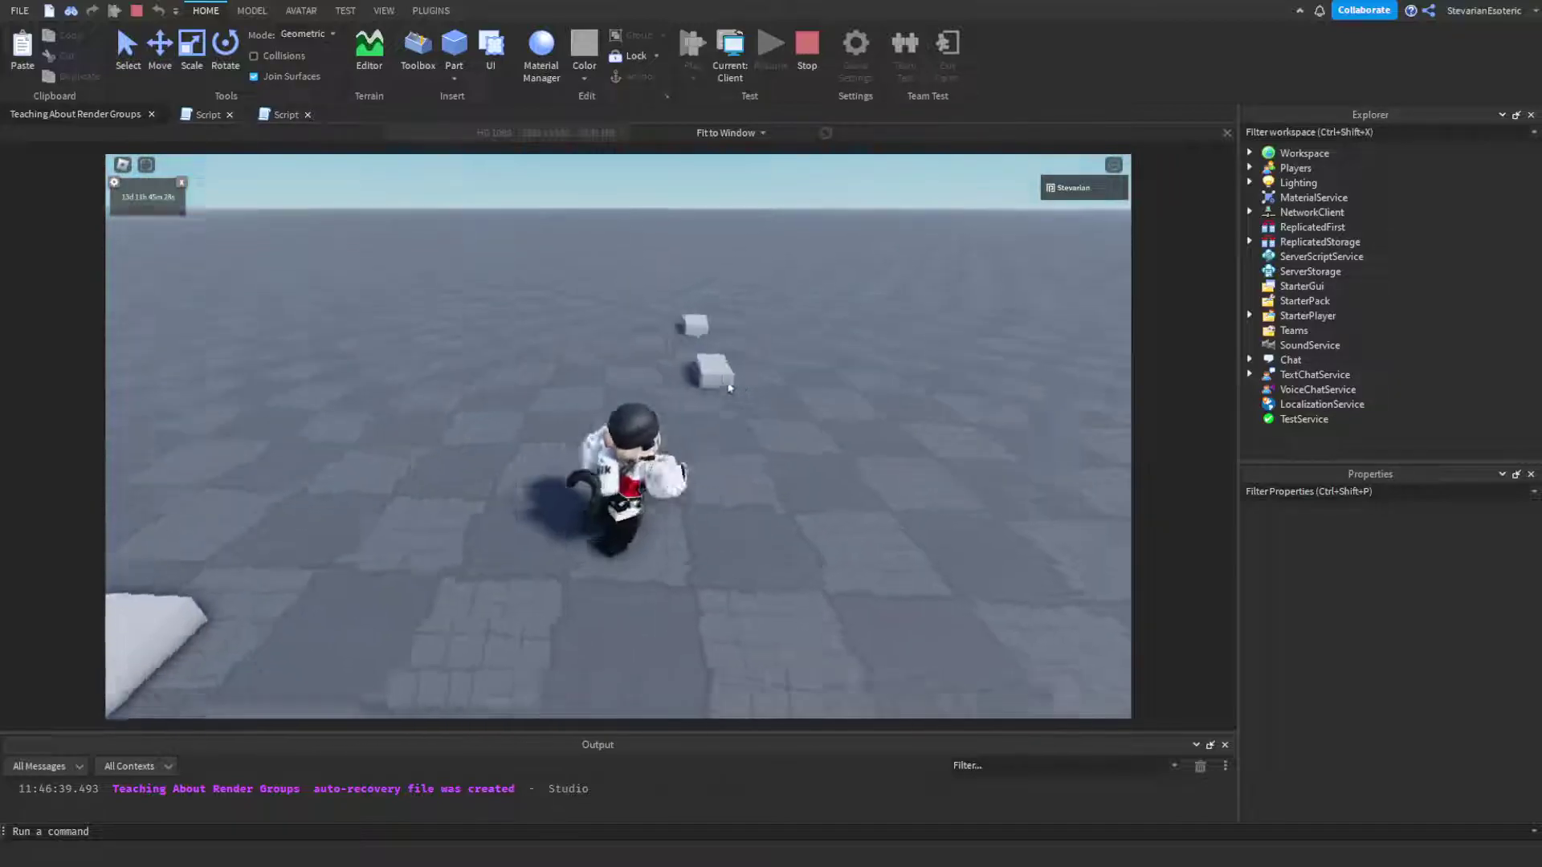
right_drag(729, 389, 788, 426)
click(128, 61)
key(w)
click(767, 493)
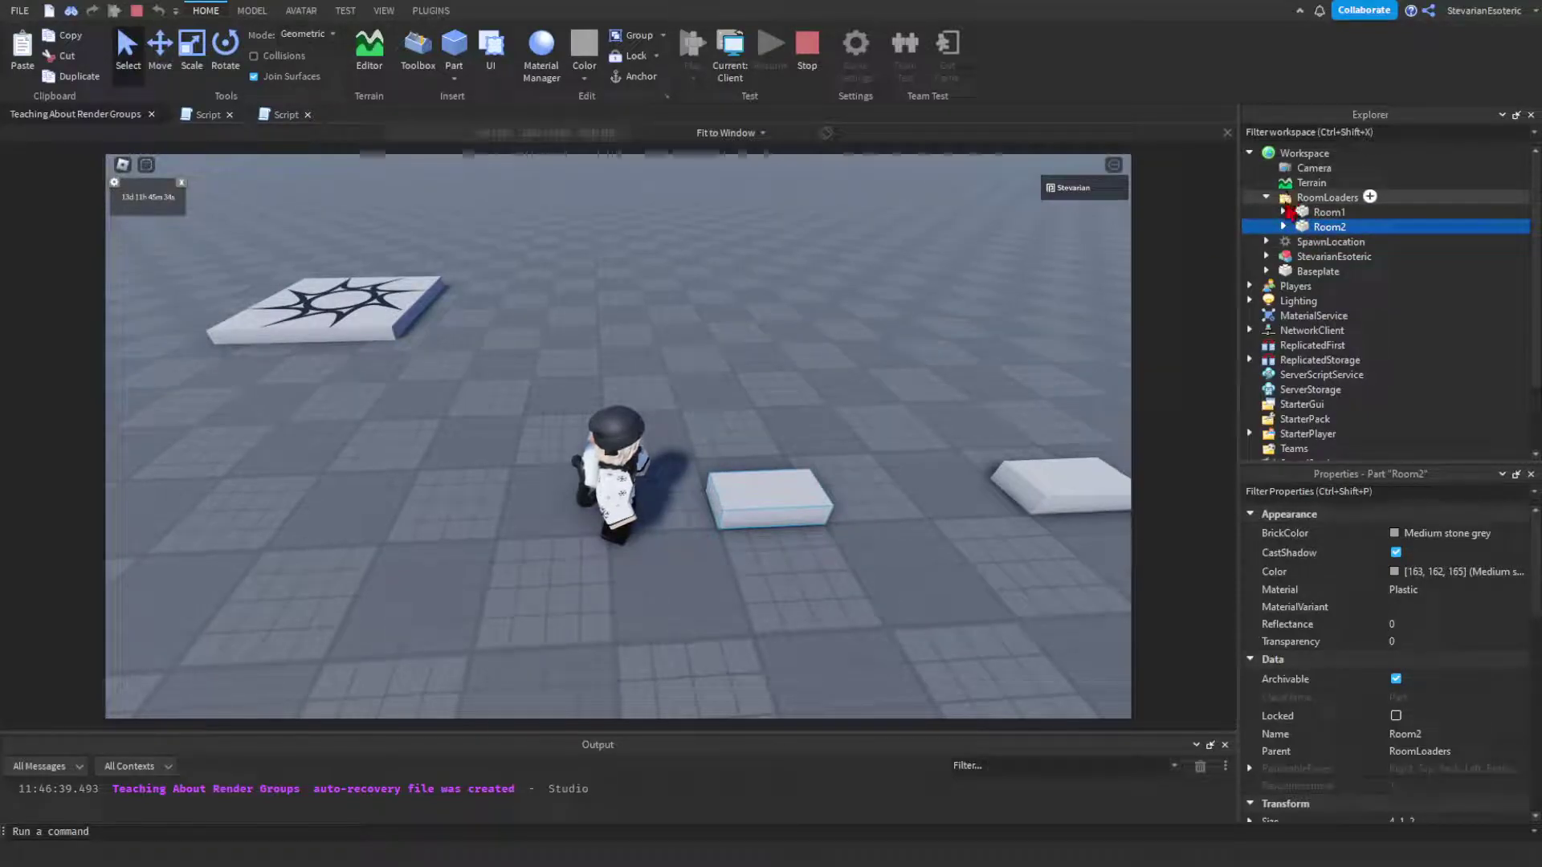
key(d)
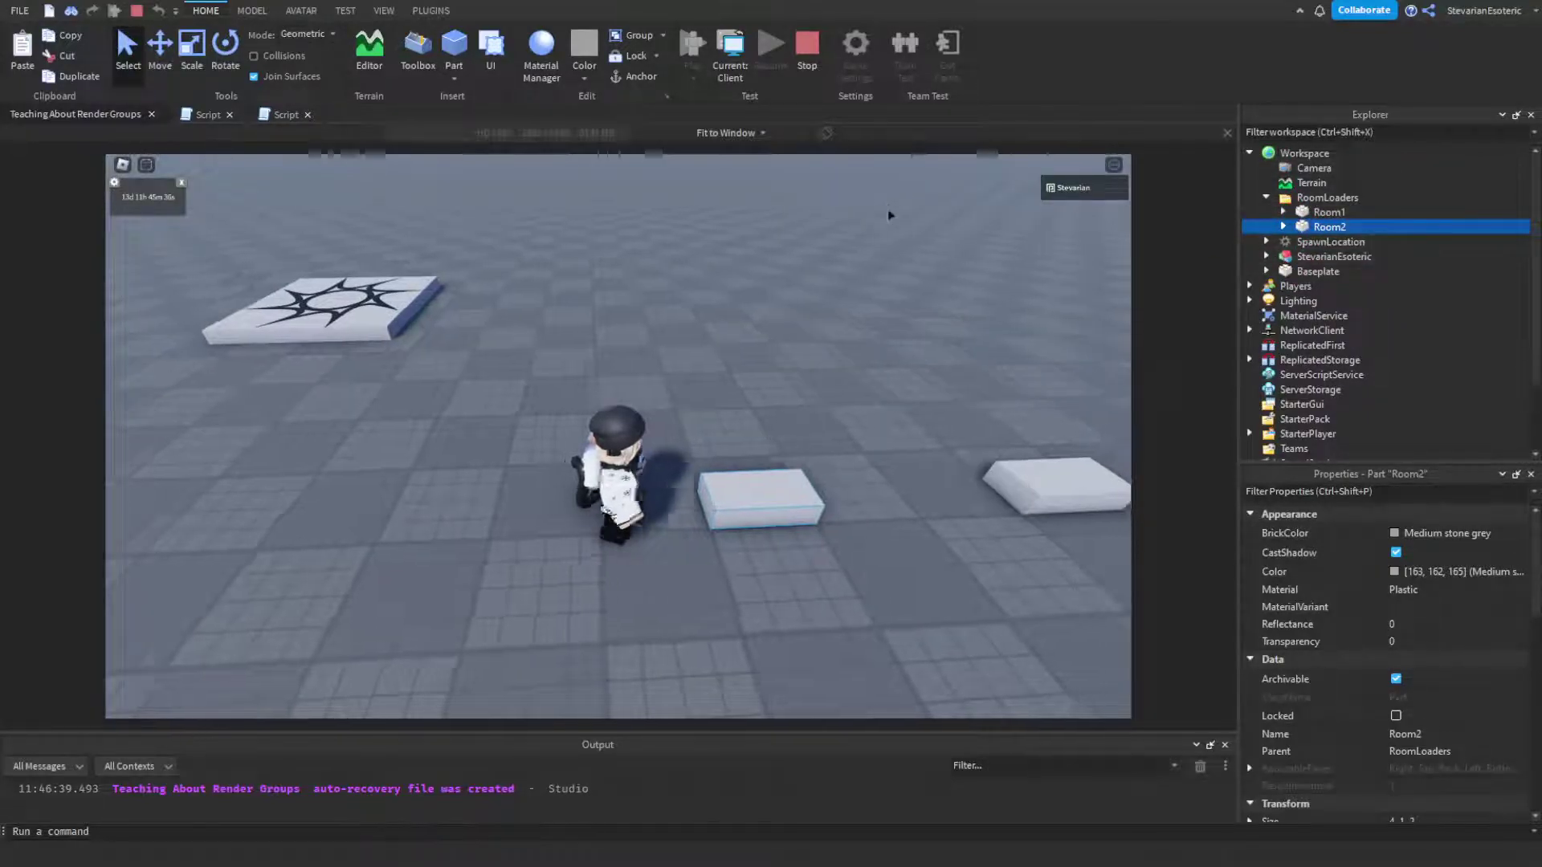
Switch the running test to the server view and select the Room2 folder in ServerStorage.
scroll(1317, 321, down, 3)
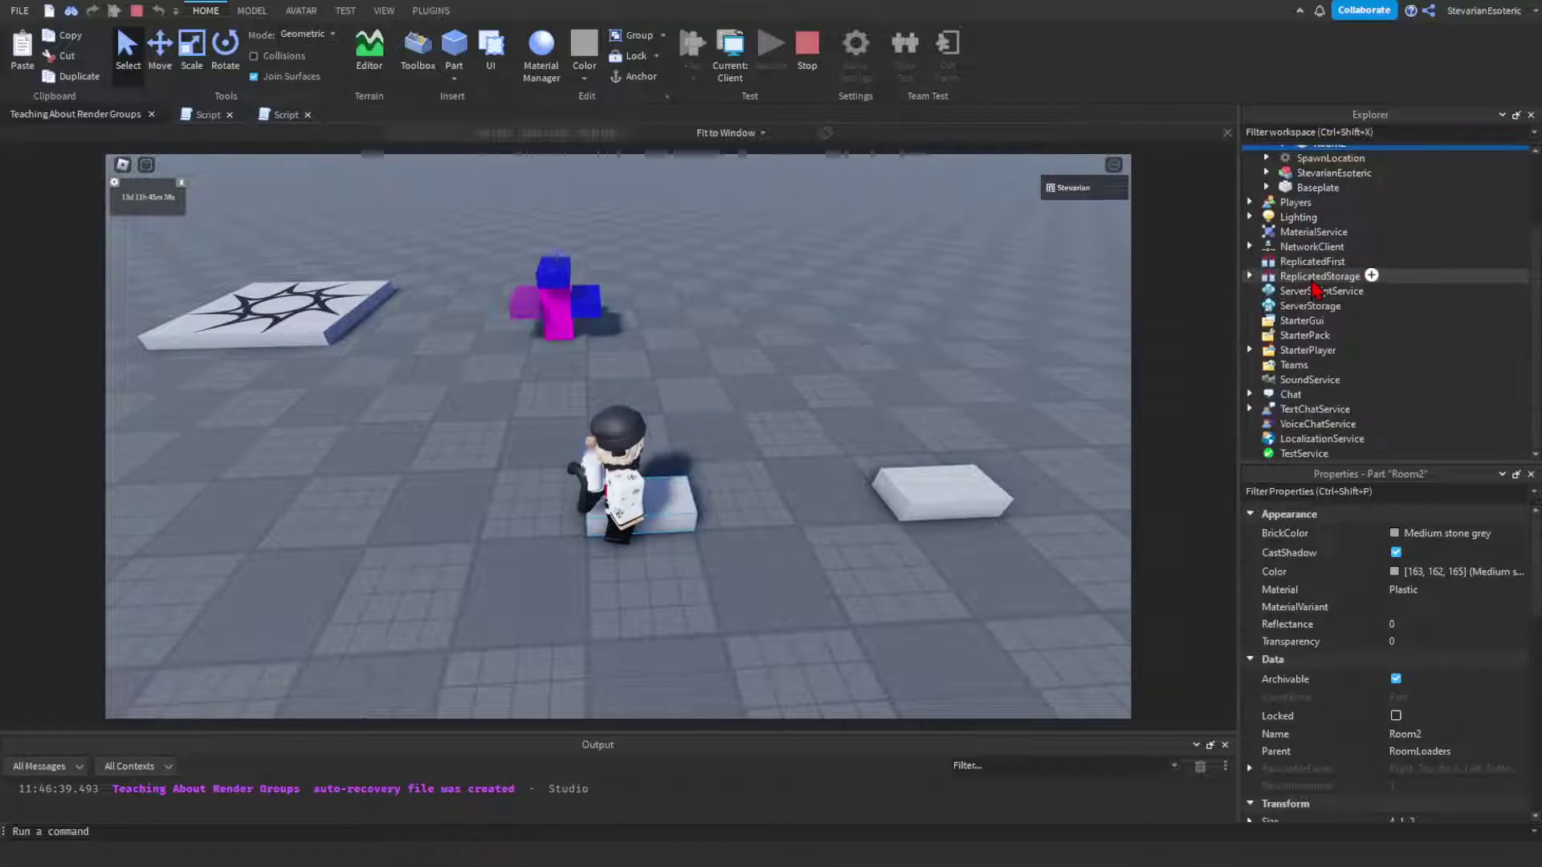
click(728, 71)
click(1250, 271)
click(1312, 304)
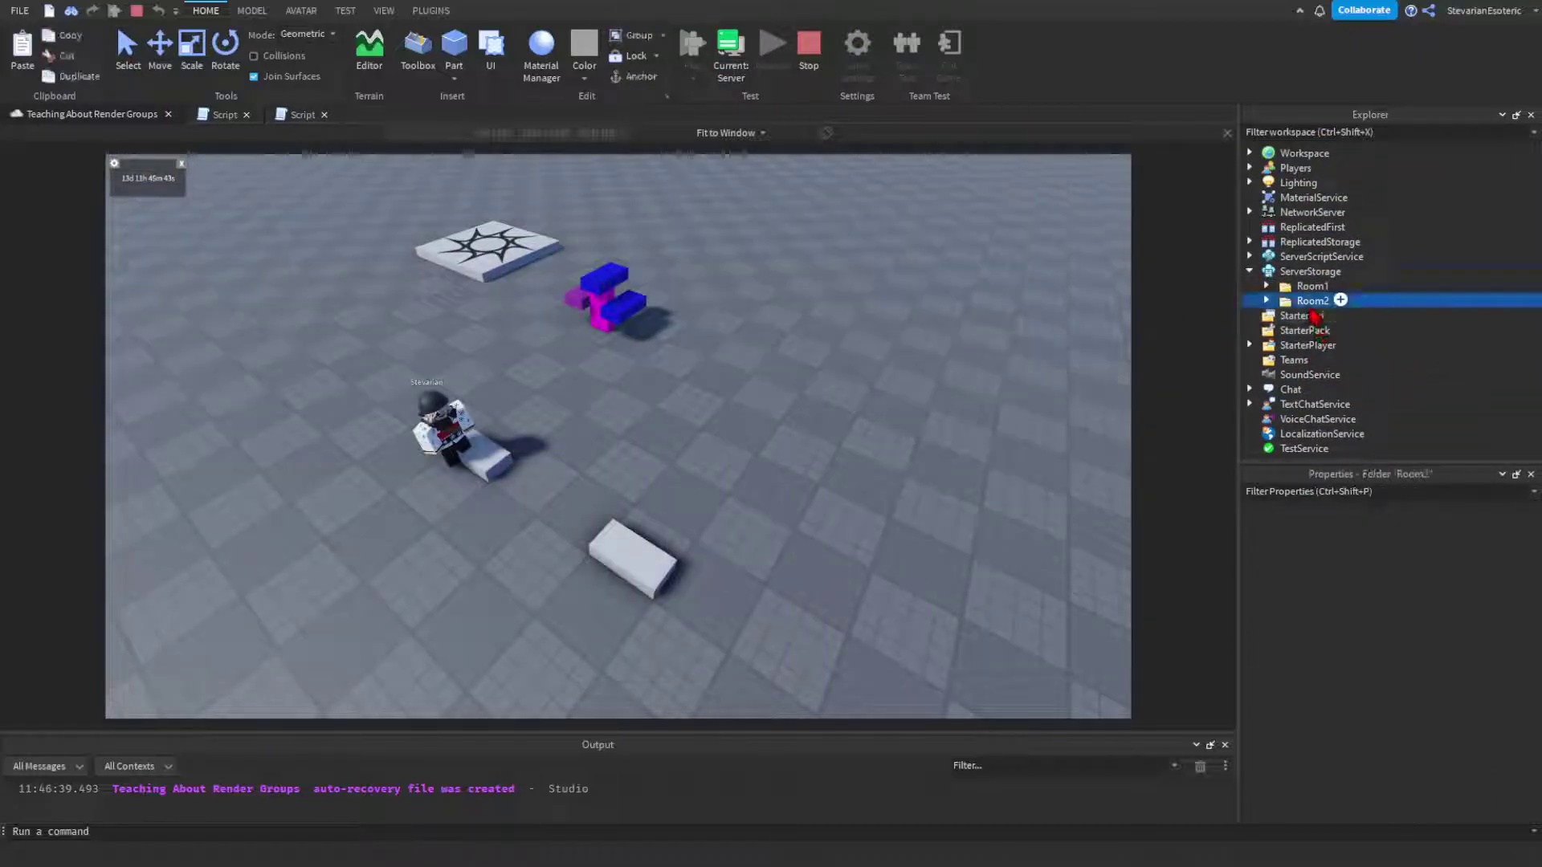
Switch back to the client view and walk the character off the Room2 loader.
click(727, 64)
key(a)
key(d)
scroll(1313, 250, up, 2)
key(a)
Switch to the server view and inspect the isLoaded value inside ServerStorage's Room2 folder.
scroll(1317, 353, down, 2)
click(1250, 350)
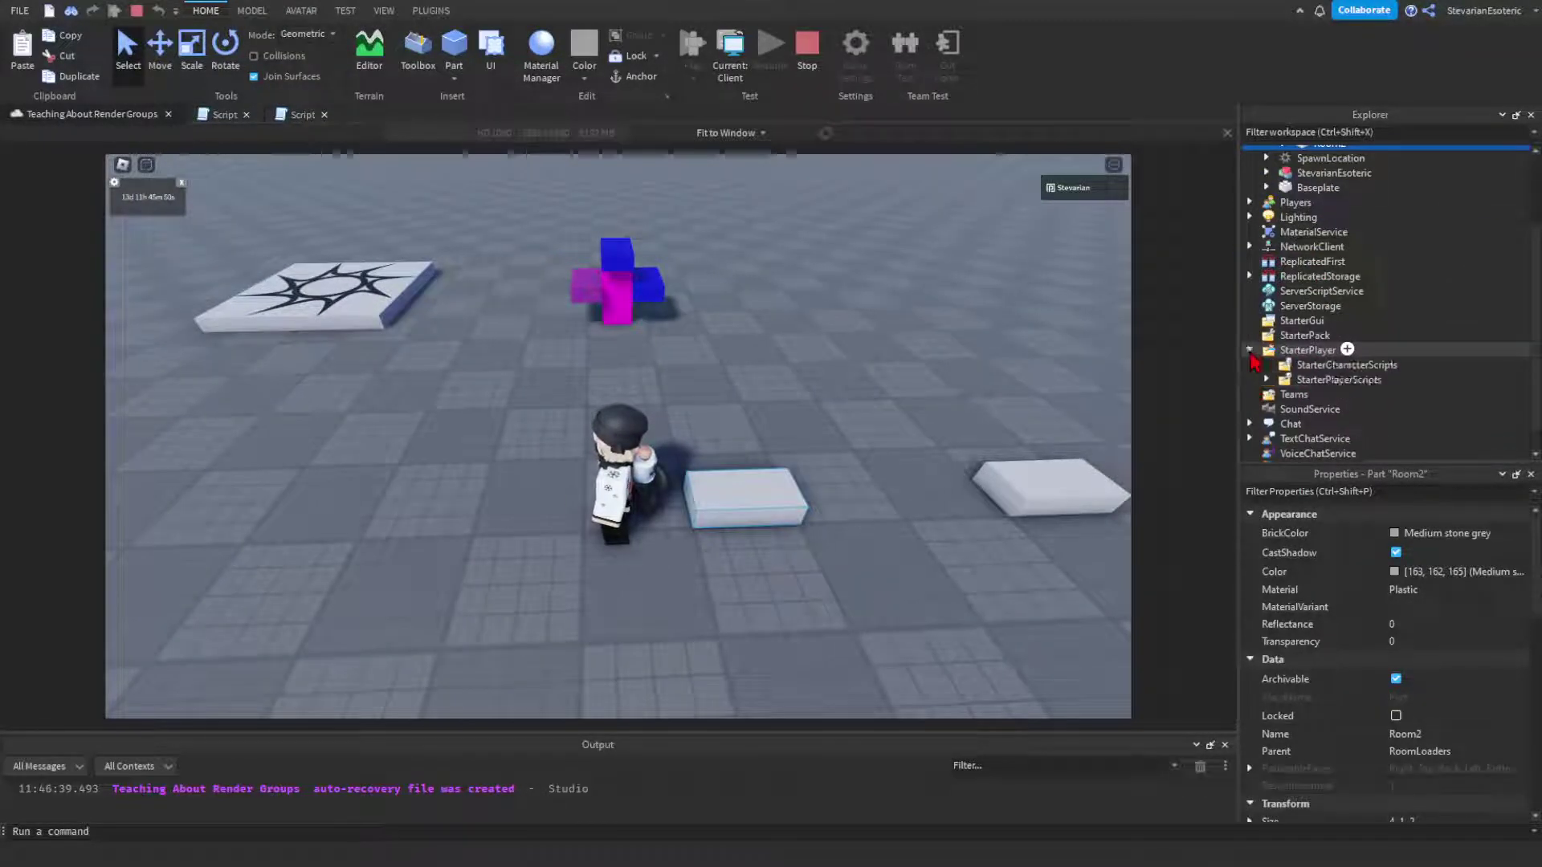
click(1250, 350)
click(730, 57)
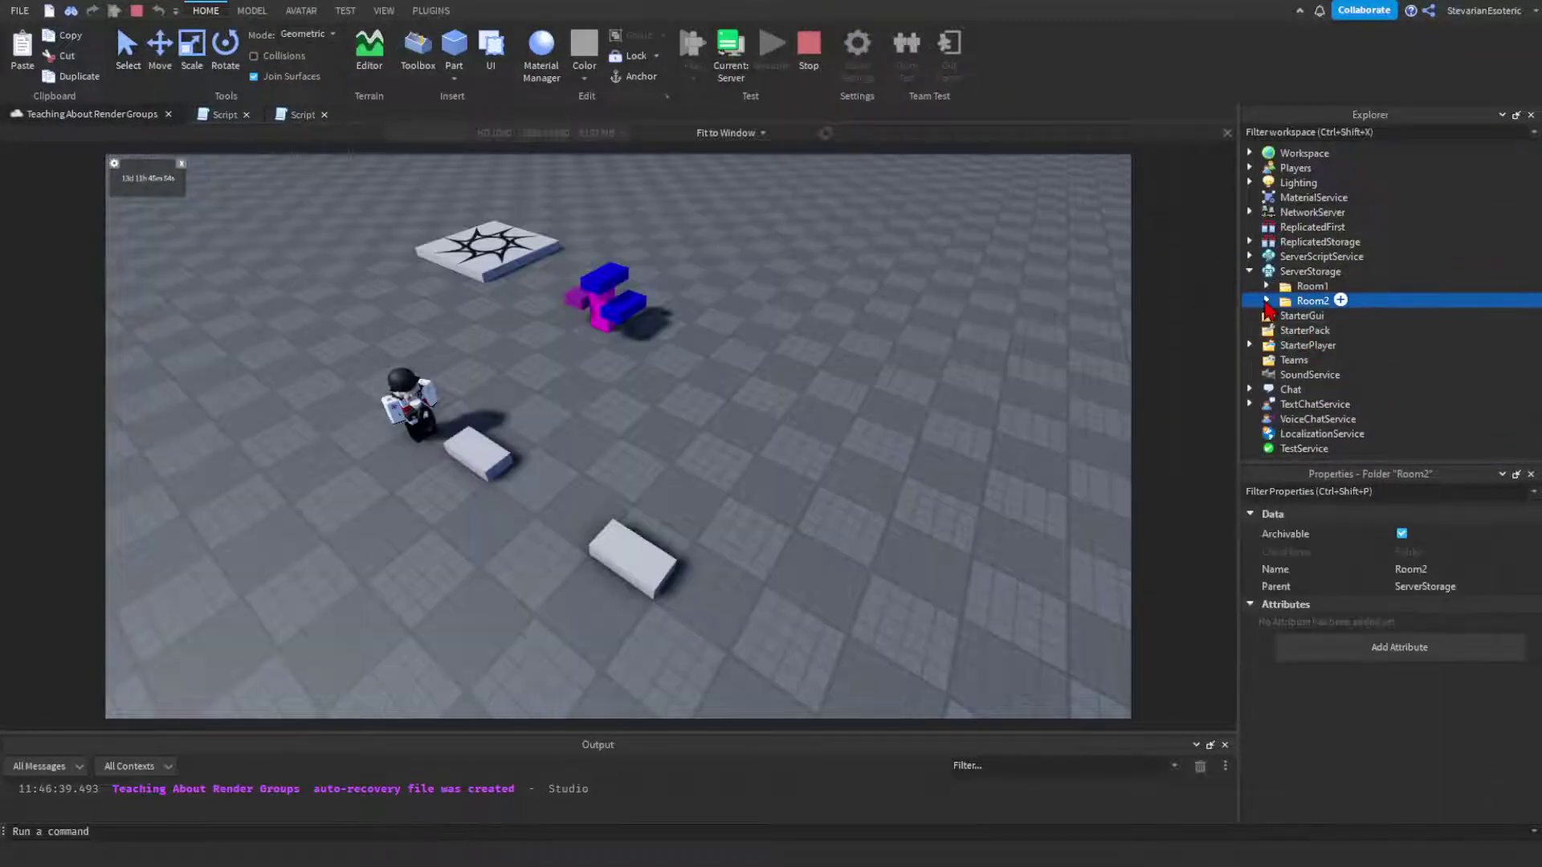
key(Right)
key(Down)
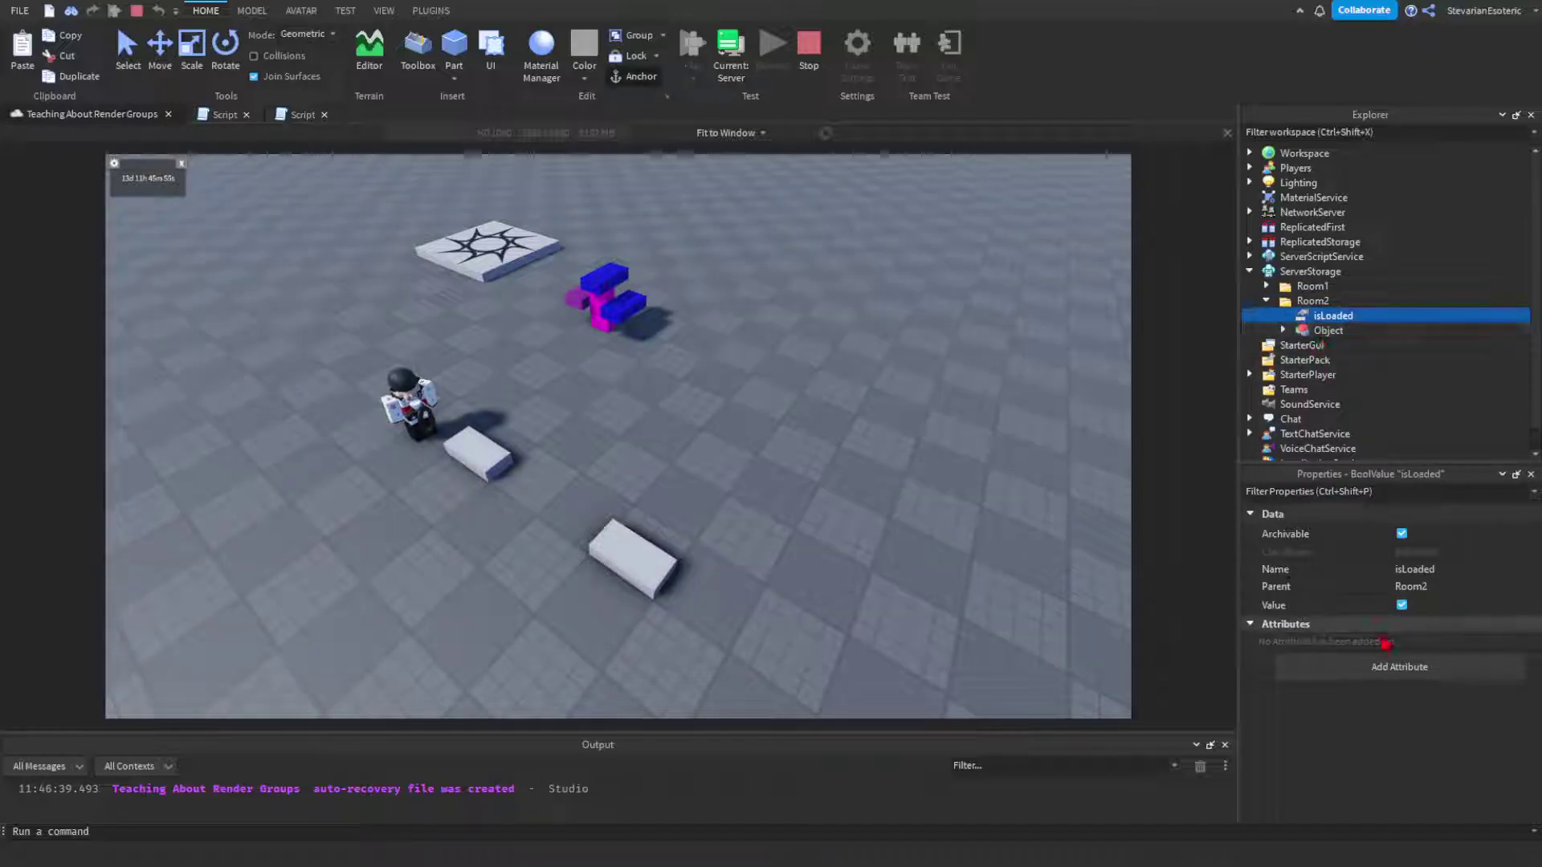
Examine the Room2 loader script's isLoaded check and the lines that set it to true and clone the paired room.
click(224, 114)
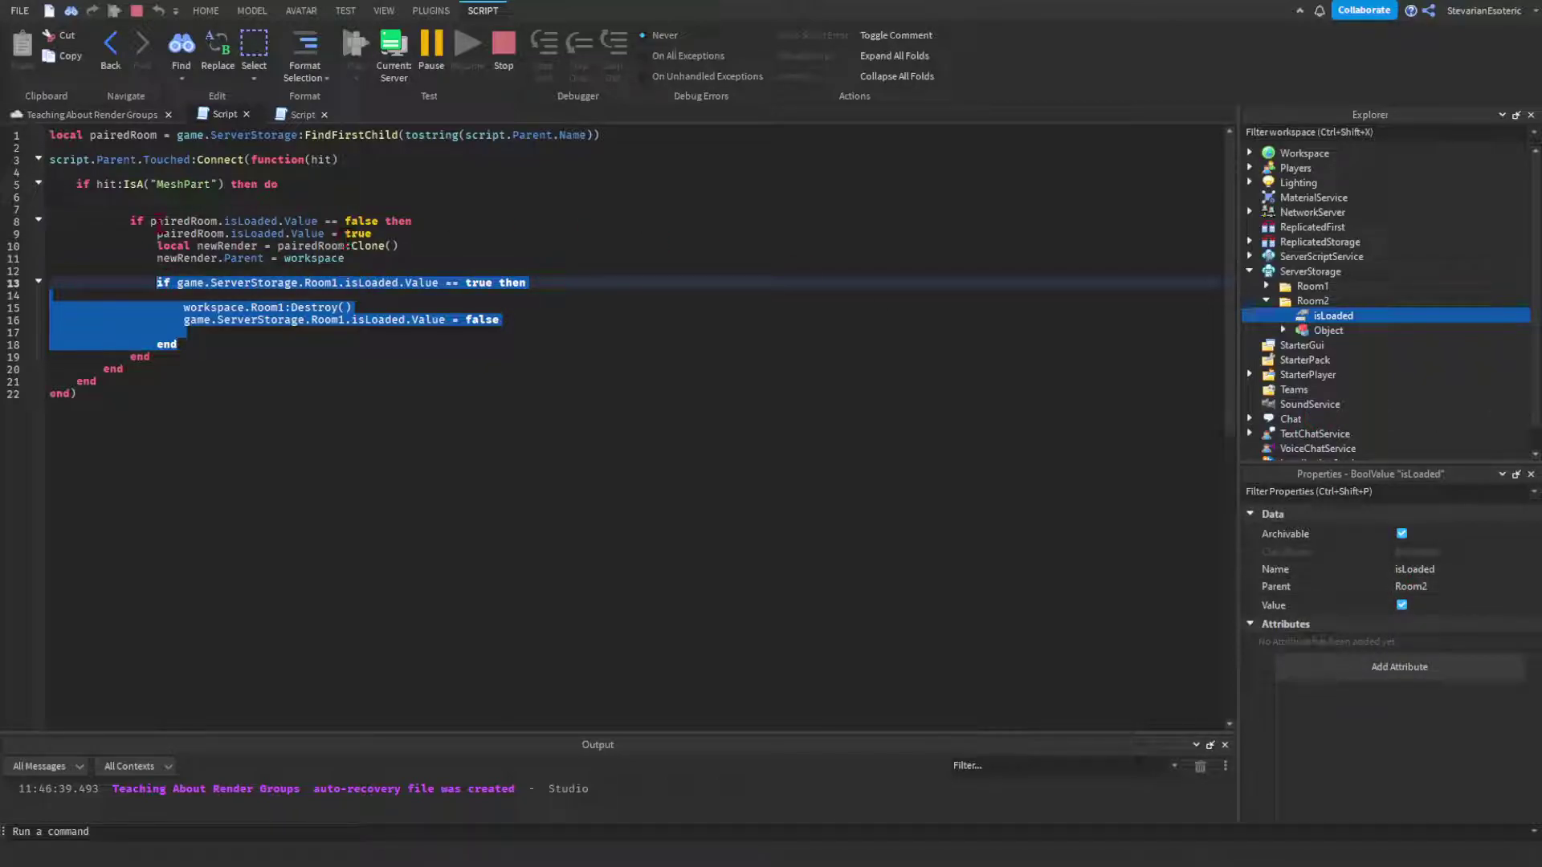
drag(129, 221, 429, 223)
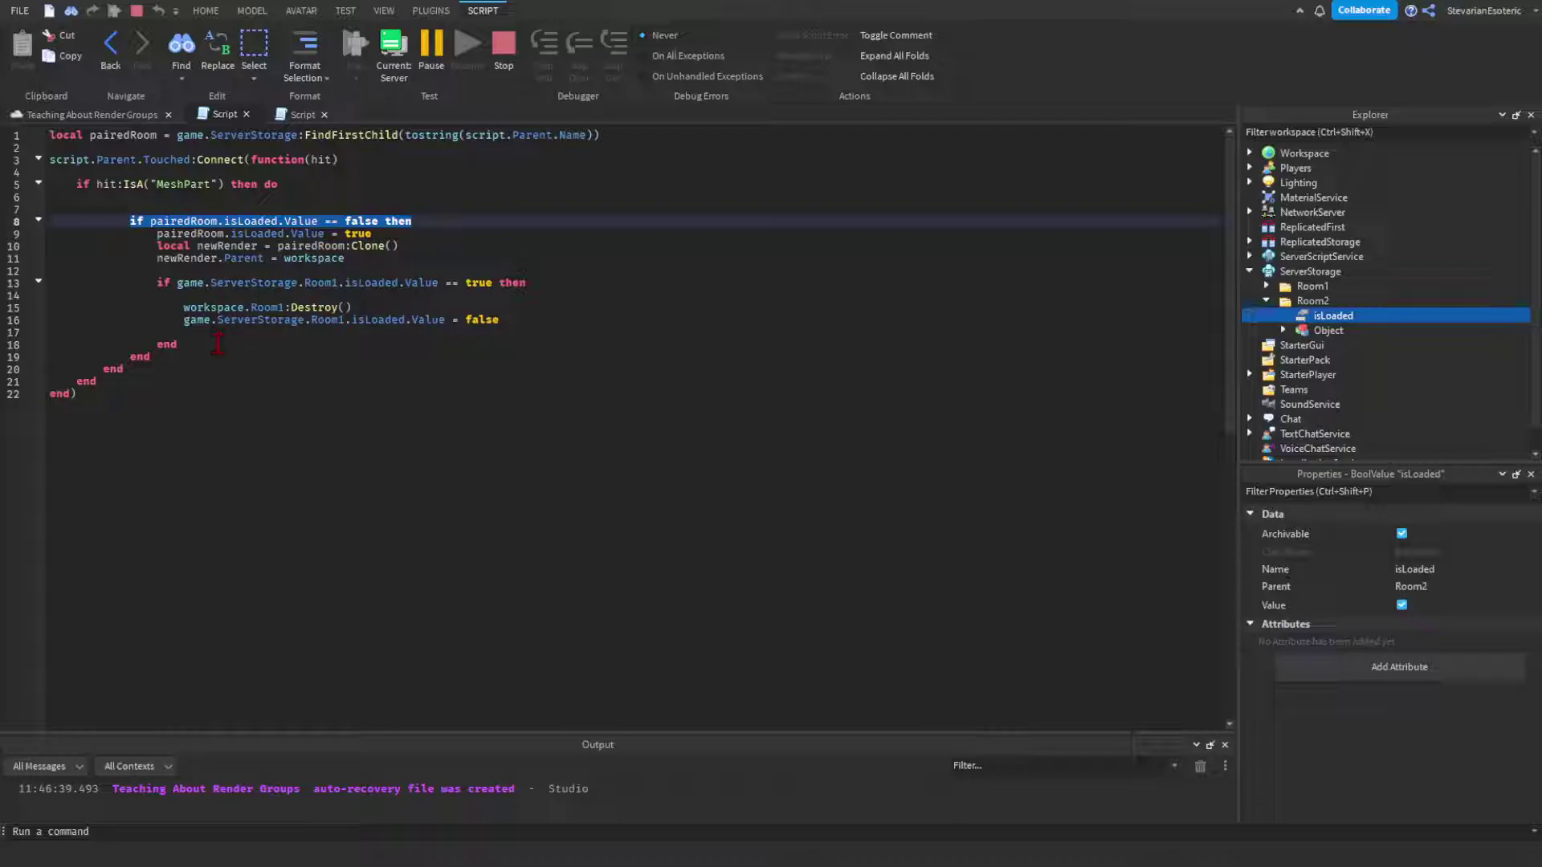
drag(154, 234, 452, 234)
click(451, 235)
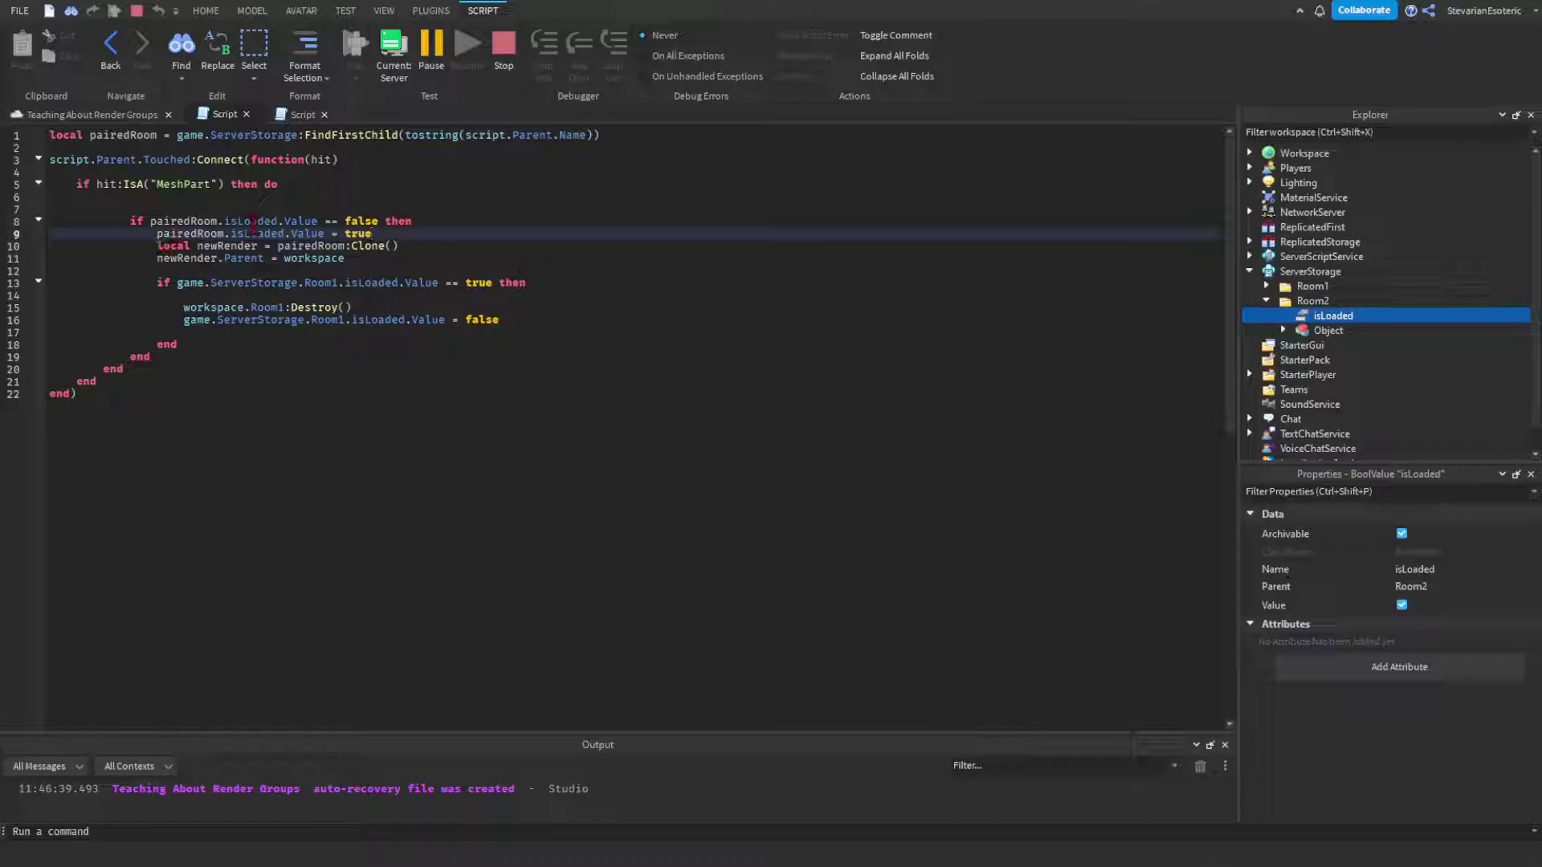
drag(157, 246, 443, 241)
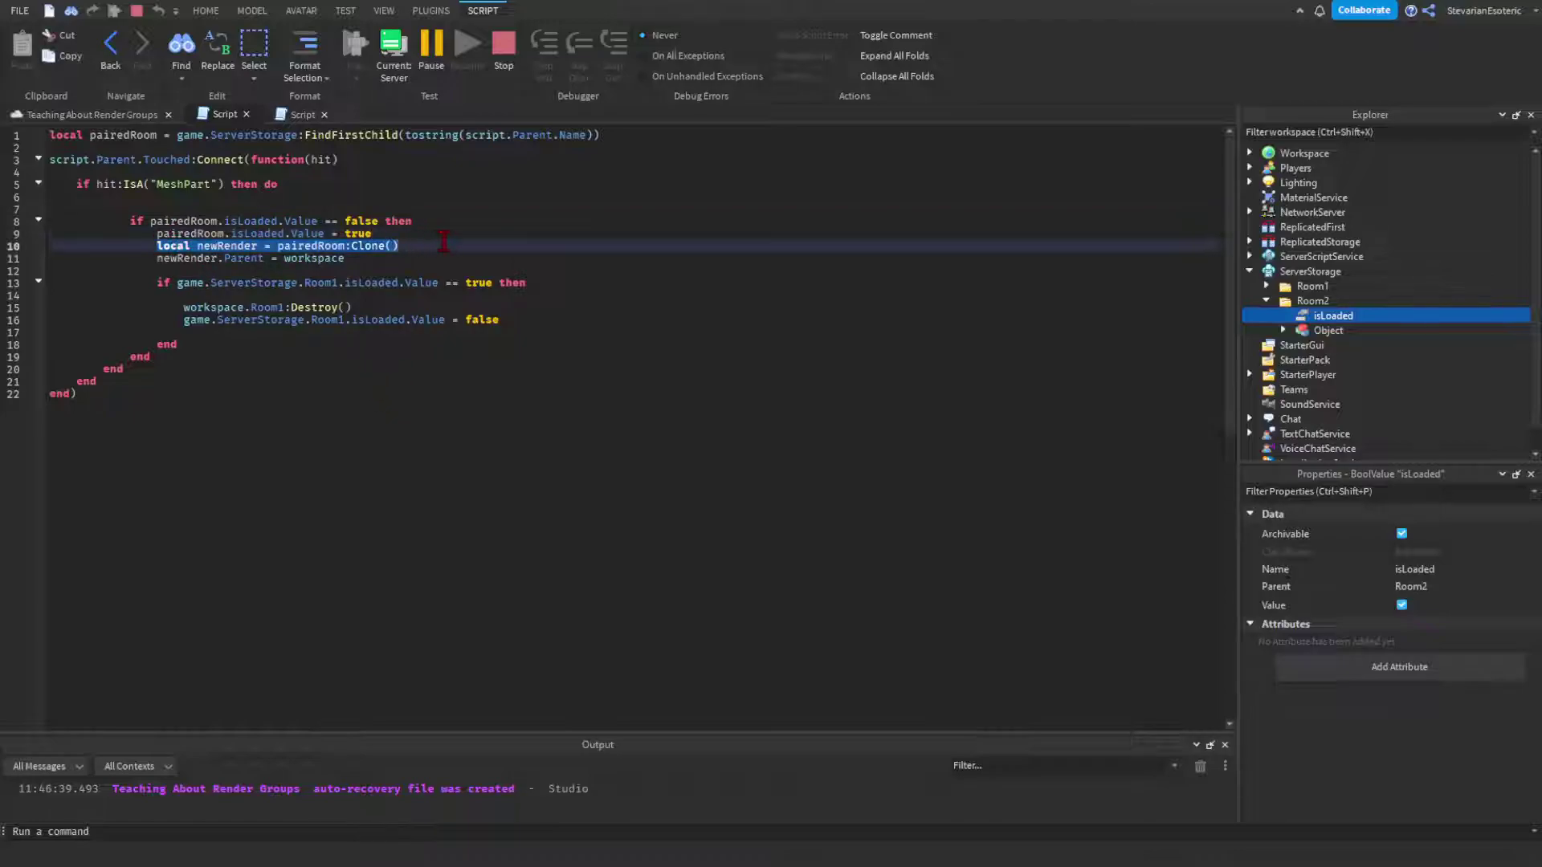
click(146, 273)
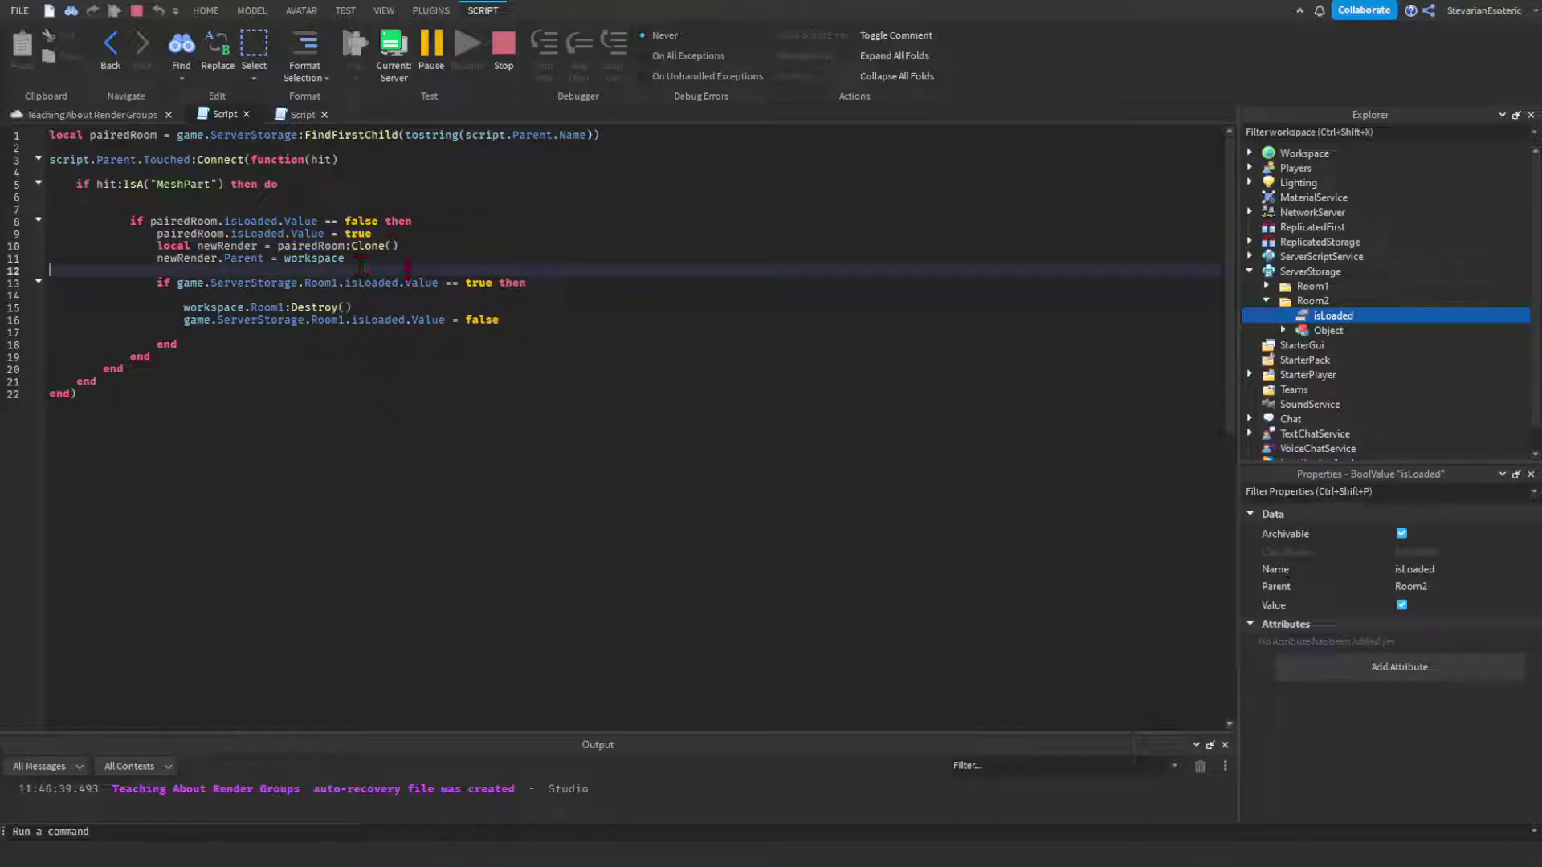
Examine the script block that destroys Room1, and inspect the isLoaded value in ServerStorage's Room1 folder.
double_click(293, 307)
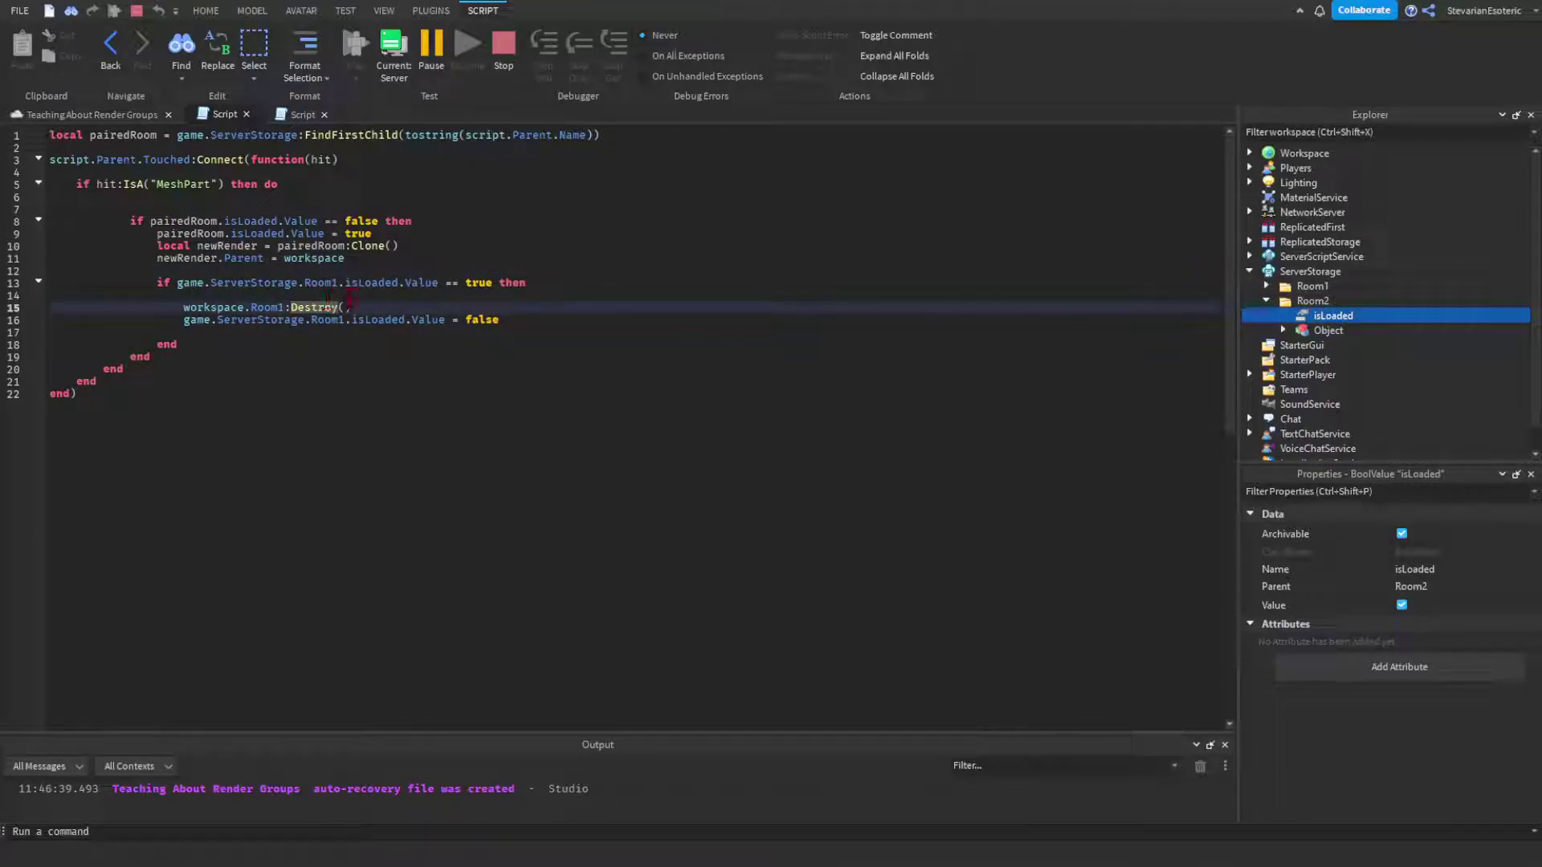
double_click(347, 283)
double_click(324, 282)
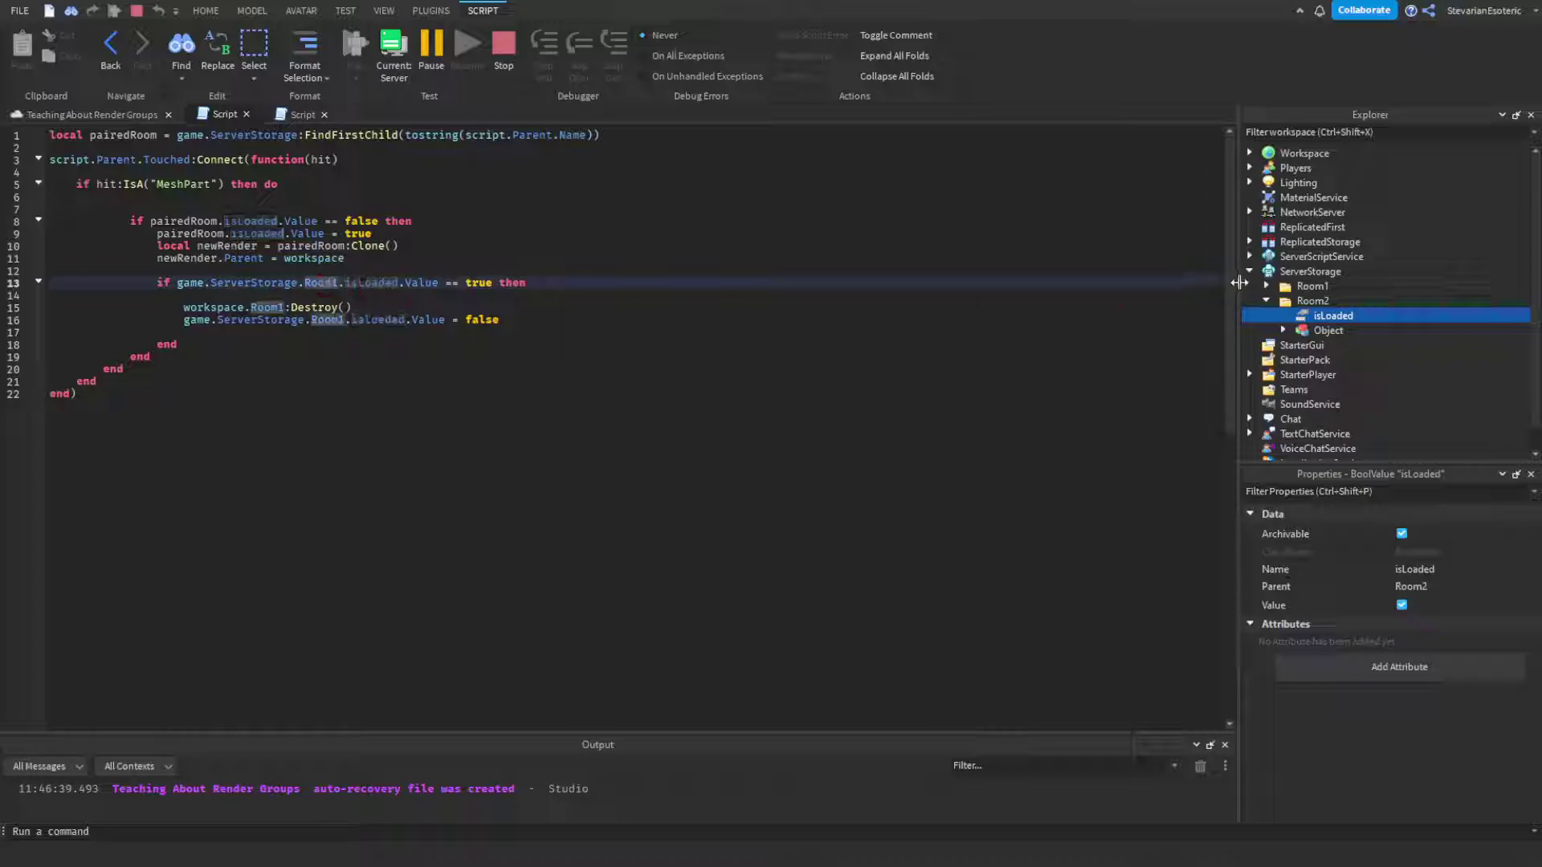
click(1266, 286)
click(1332, 301)
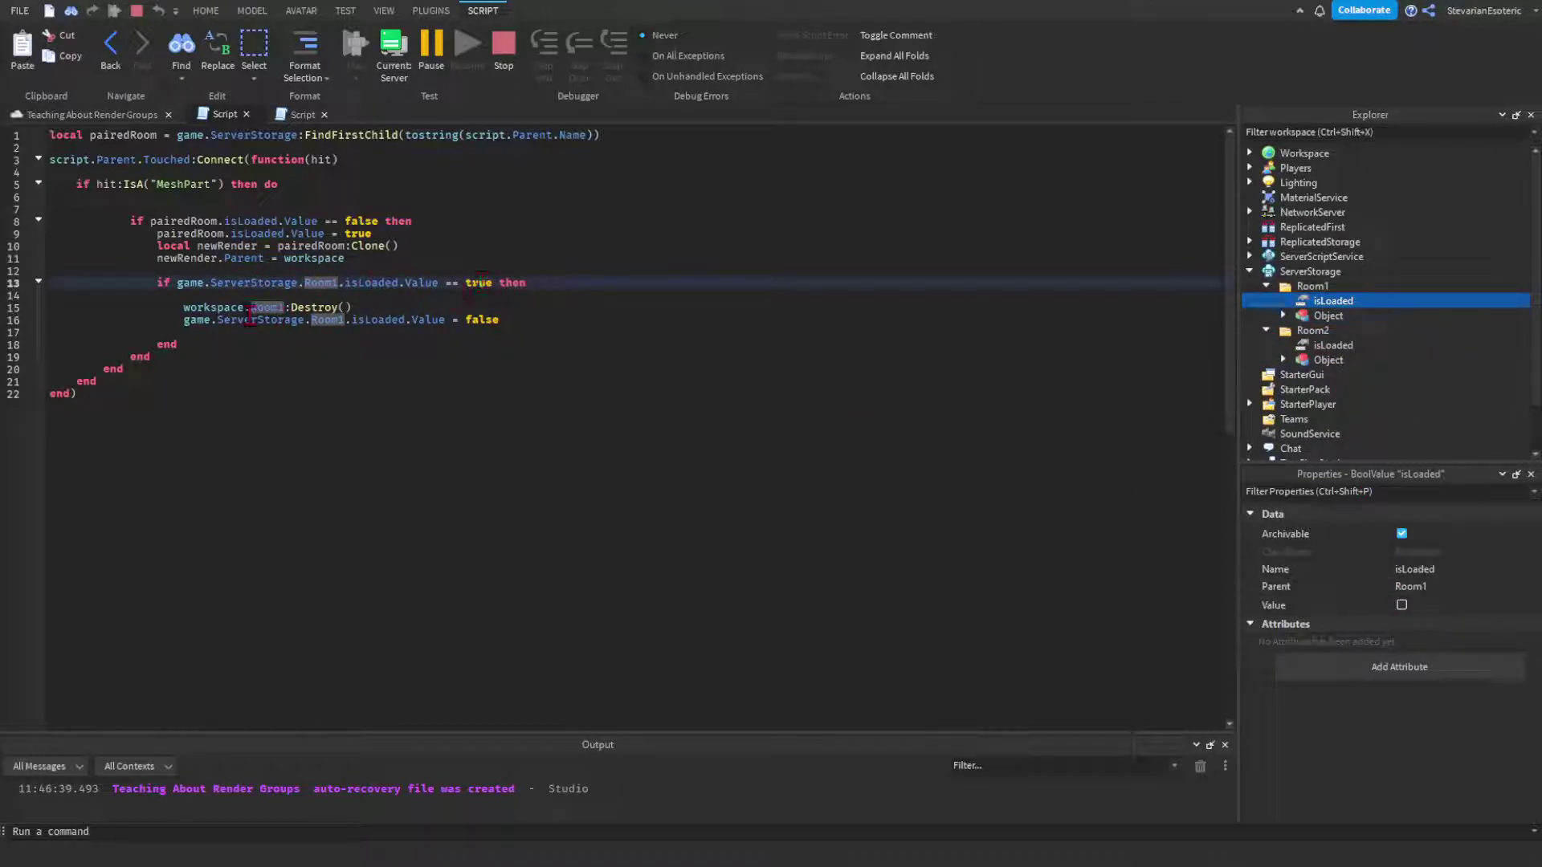
click(362, 307)
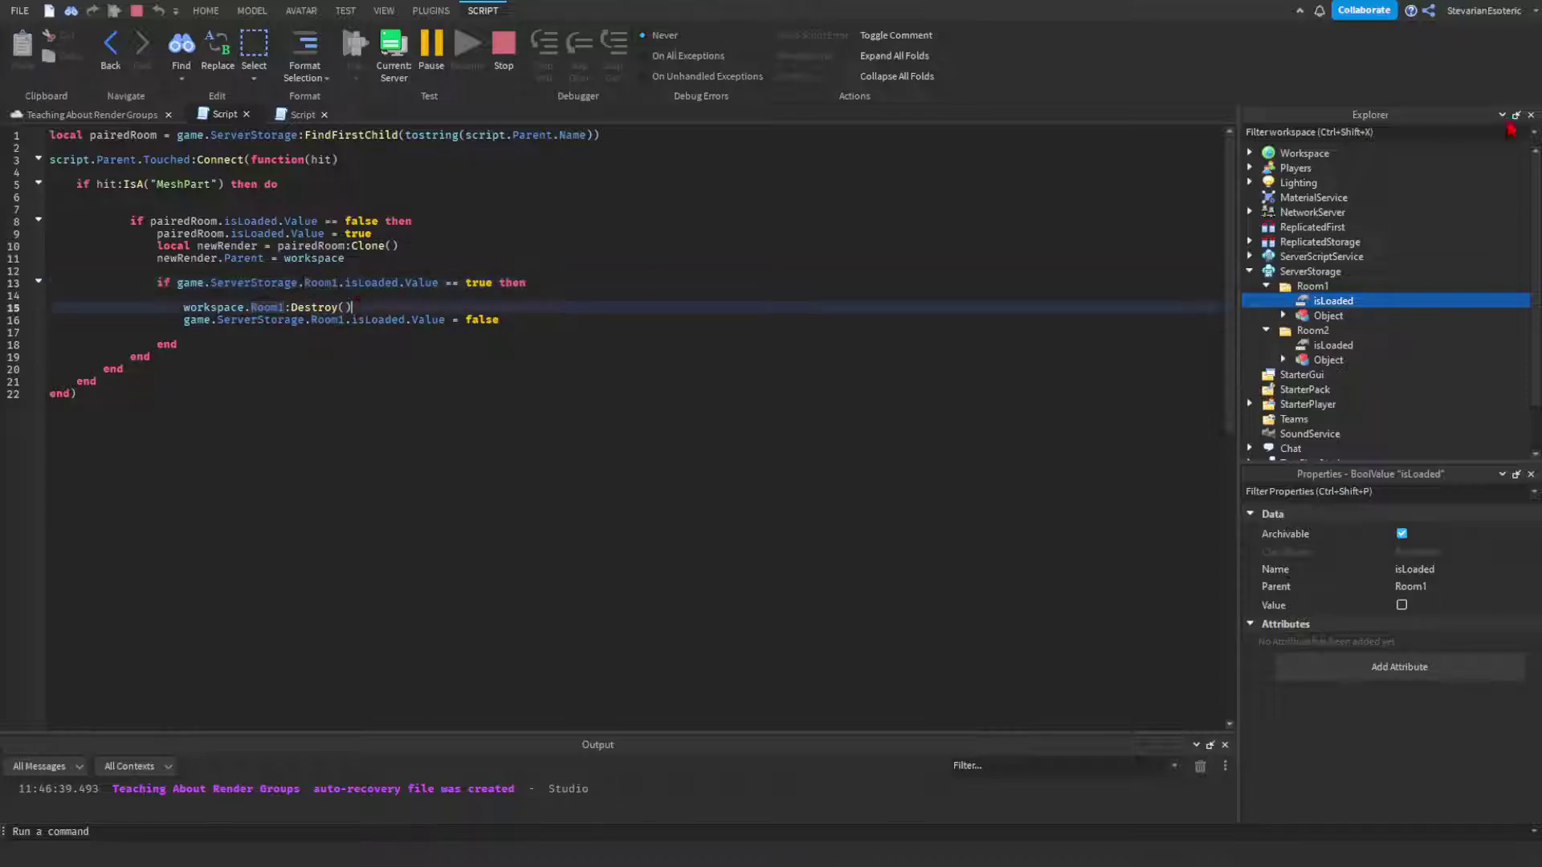
click(517, 330)
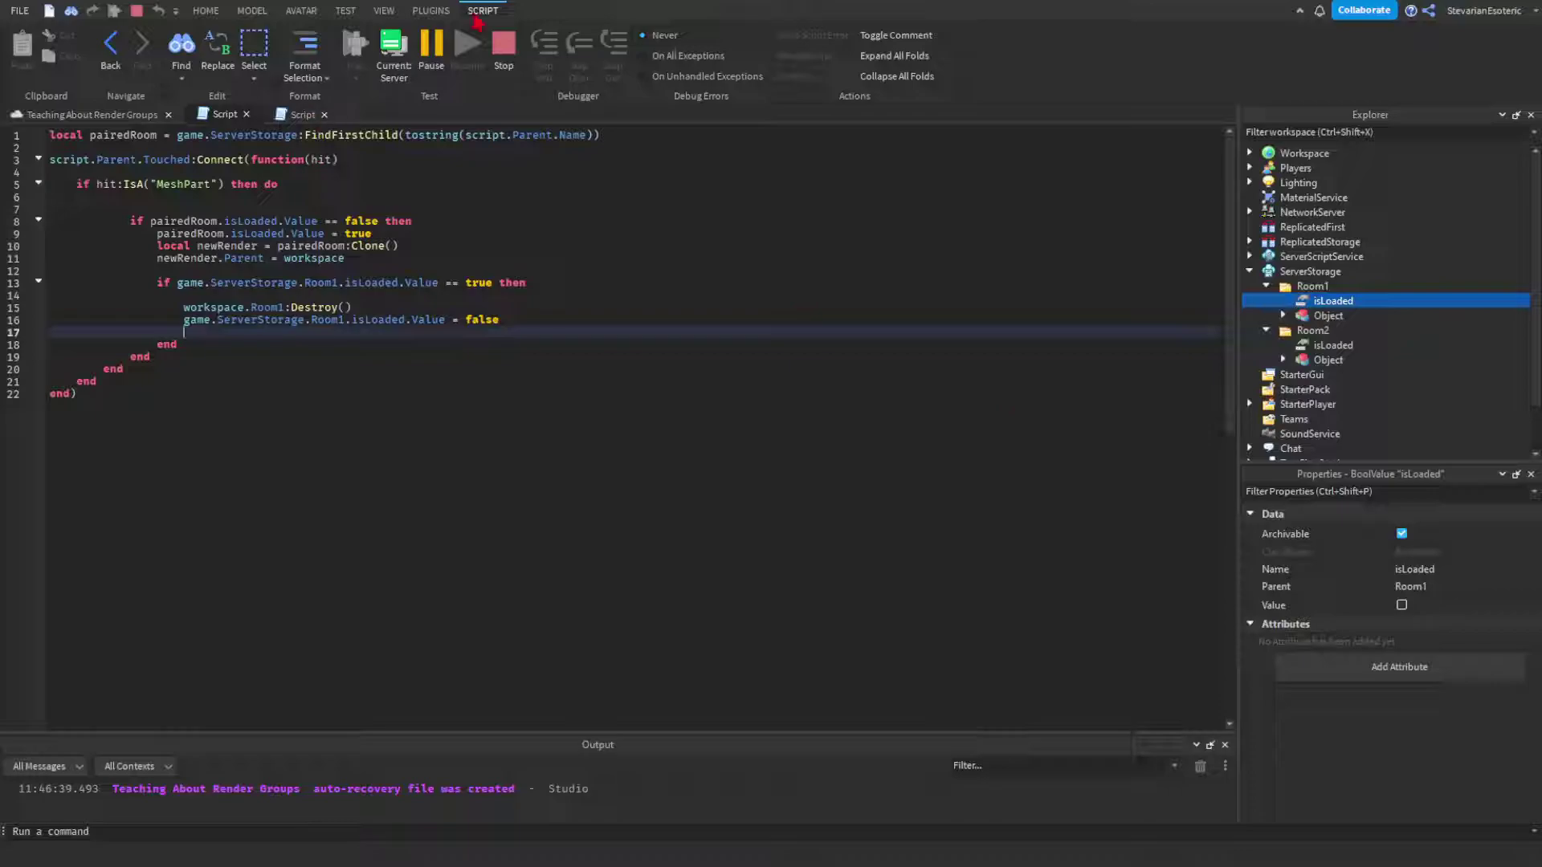
Restart the playtest and walk the character onto the Room1 loader part.
click(503, 45)
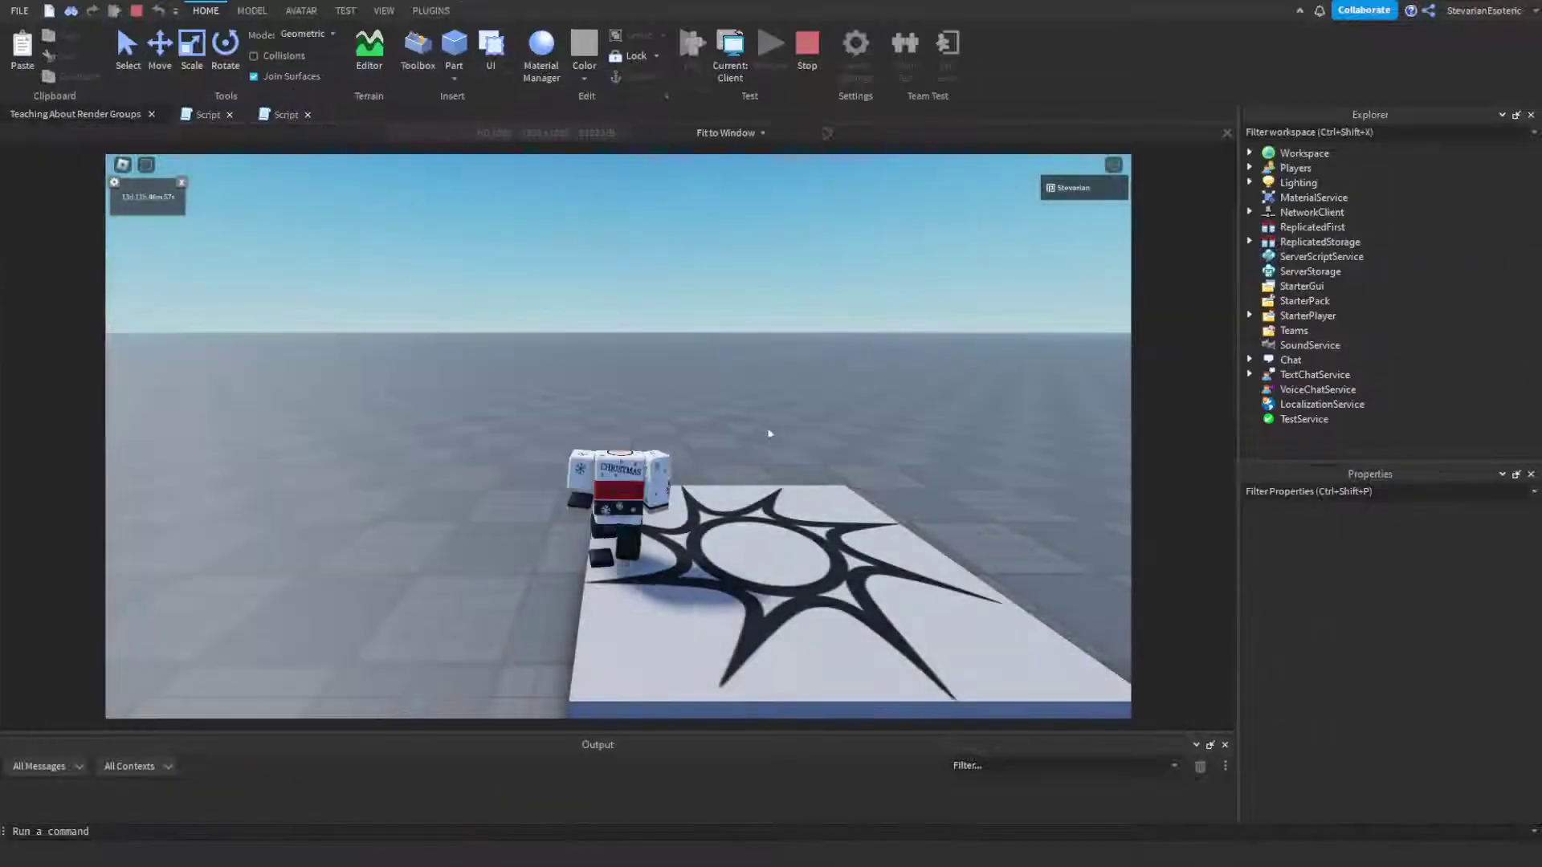
key(w)
right_drag(769, 433, 802, 437)
key(w)
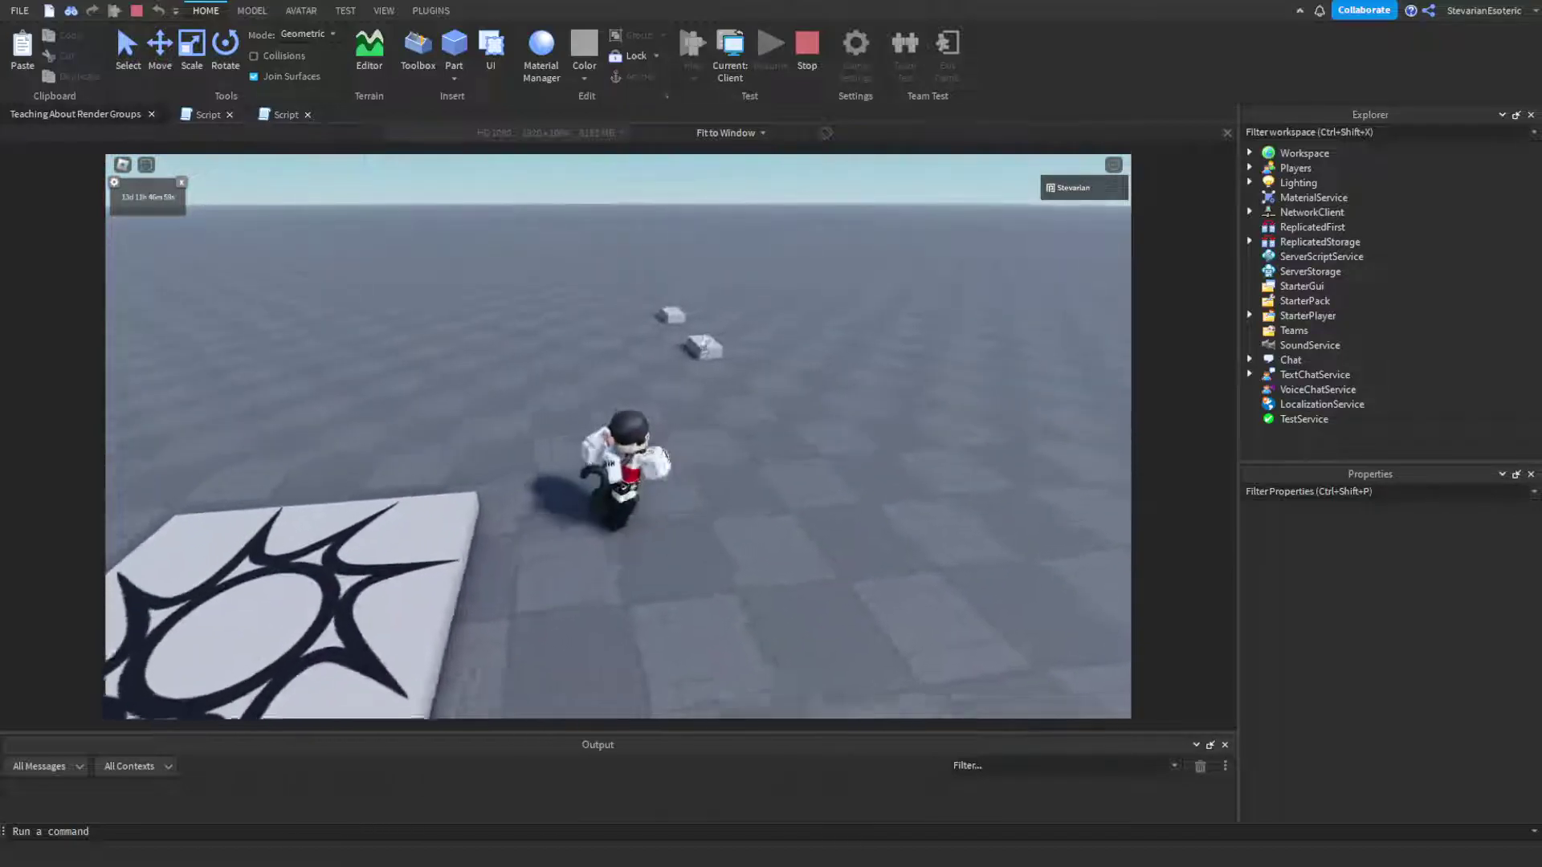
right_drag(647, 396, 689, 440)
key(d)
key(d)
key(w)
key(d)
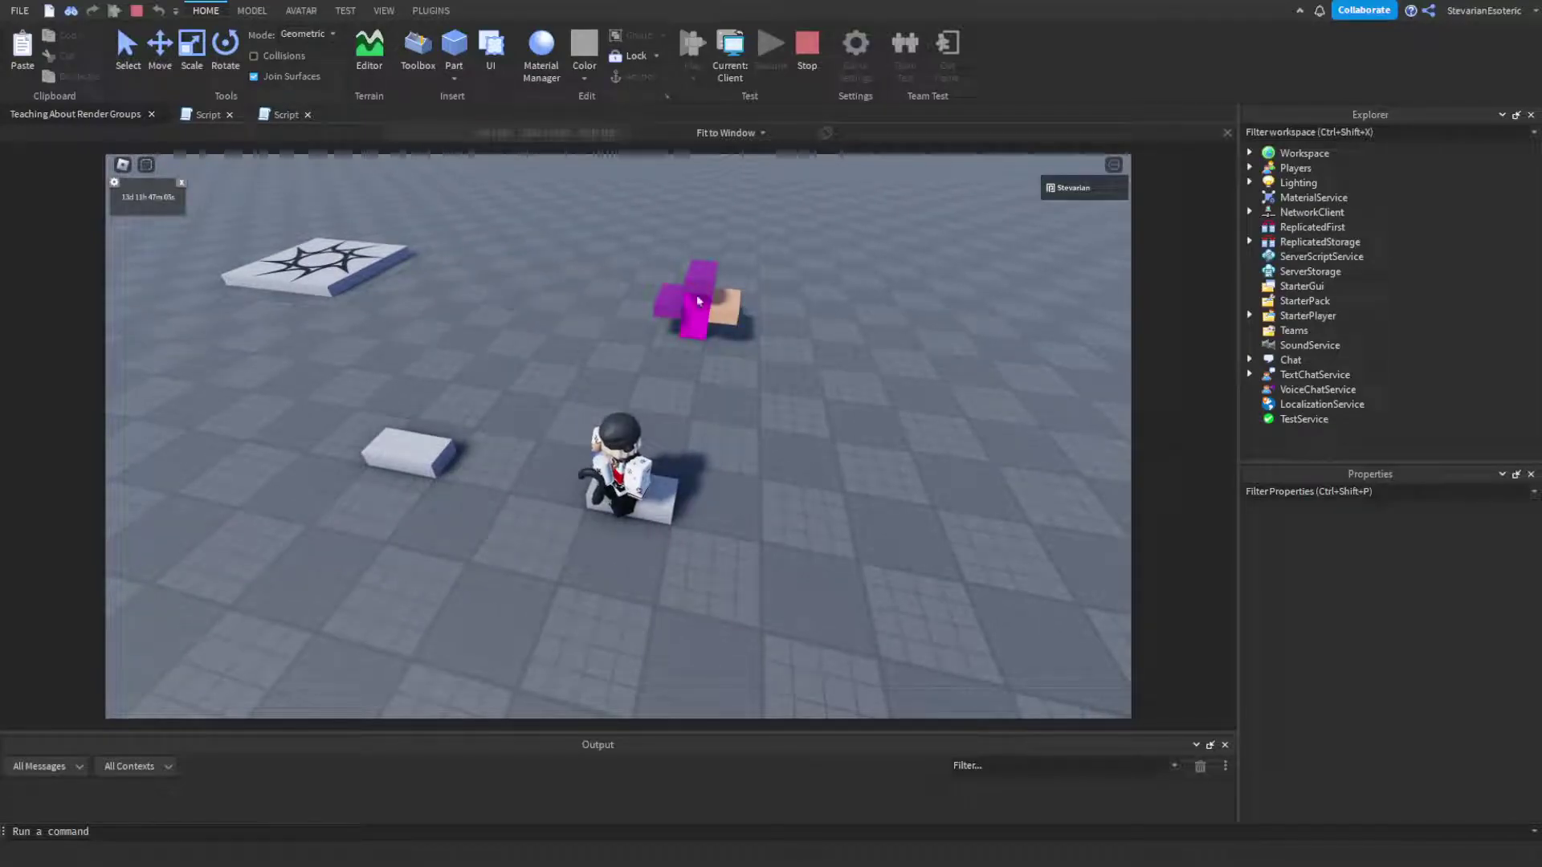
Walk the character around the two loaders to view the loaded Room1 object, and stop the playtest.
key(a)
right_drag(745, 378, 530, 275)
key(w)
key(w)
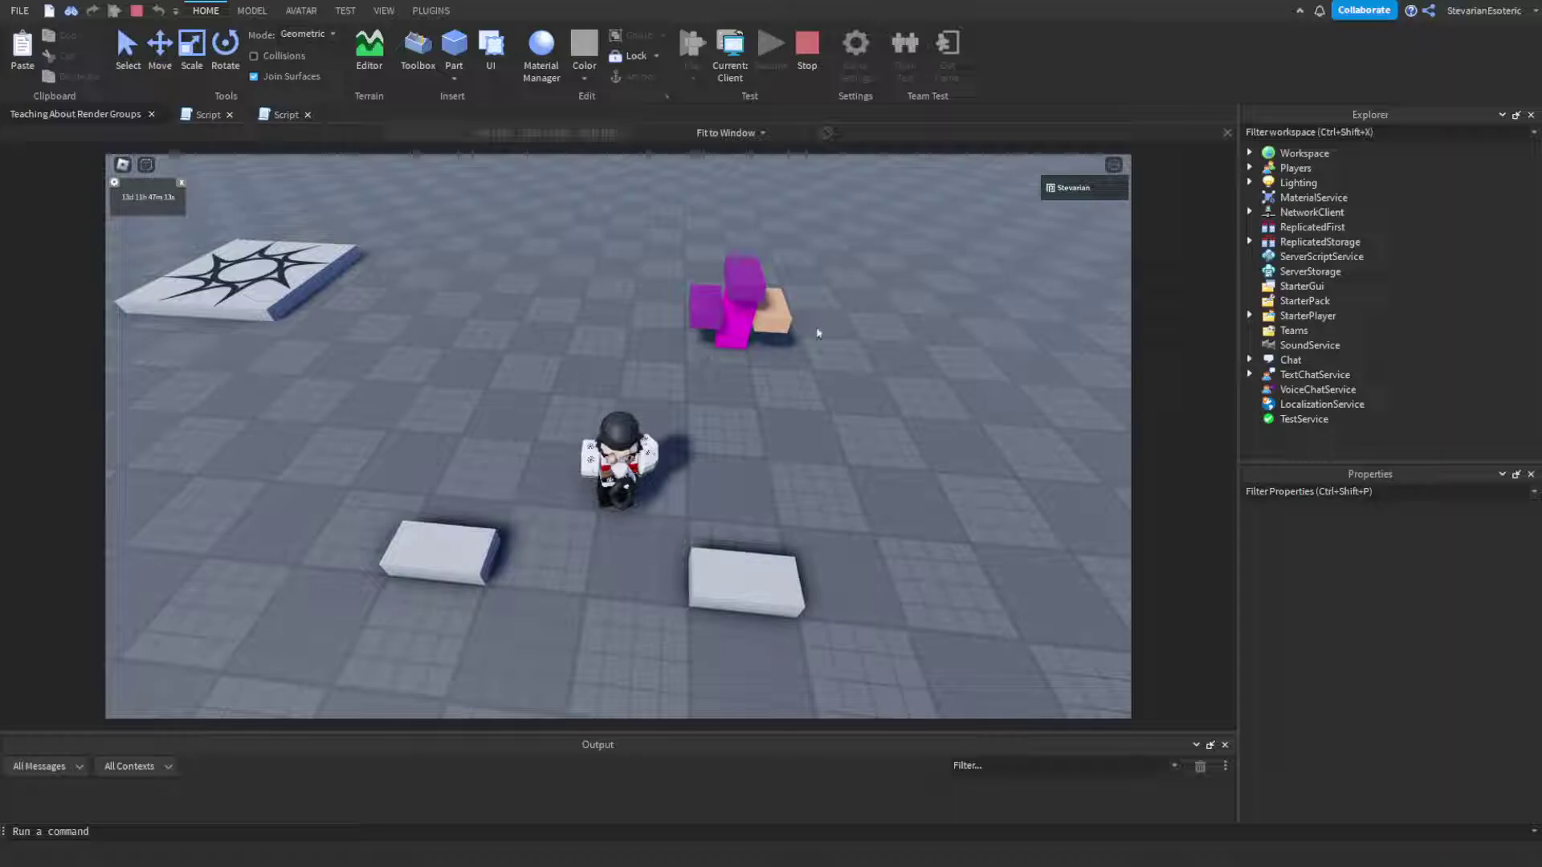
key(s)
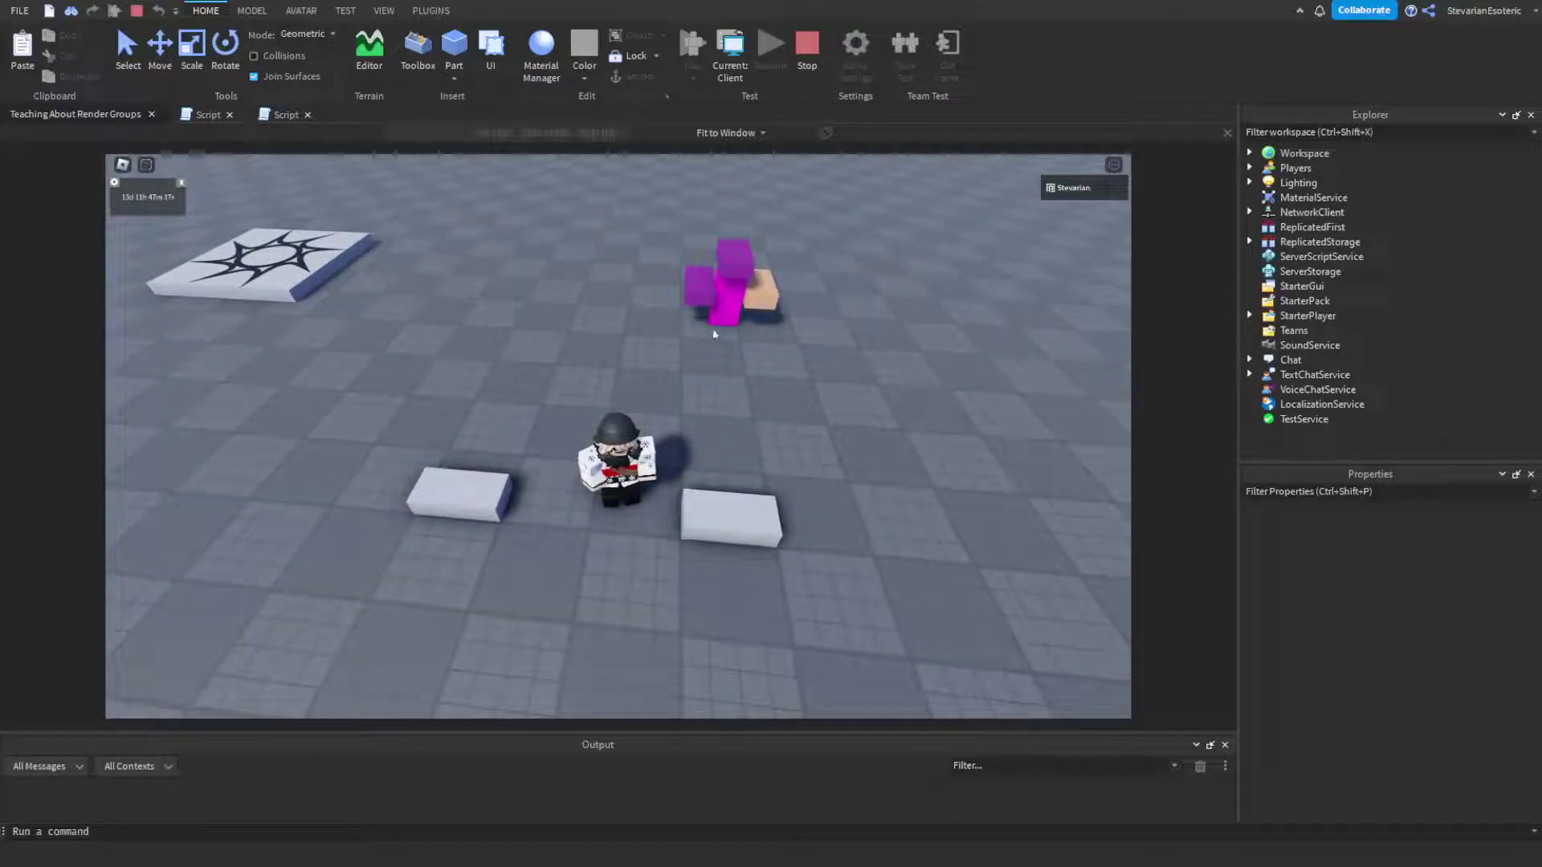
key(s)
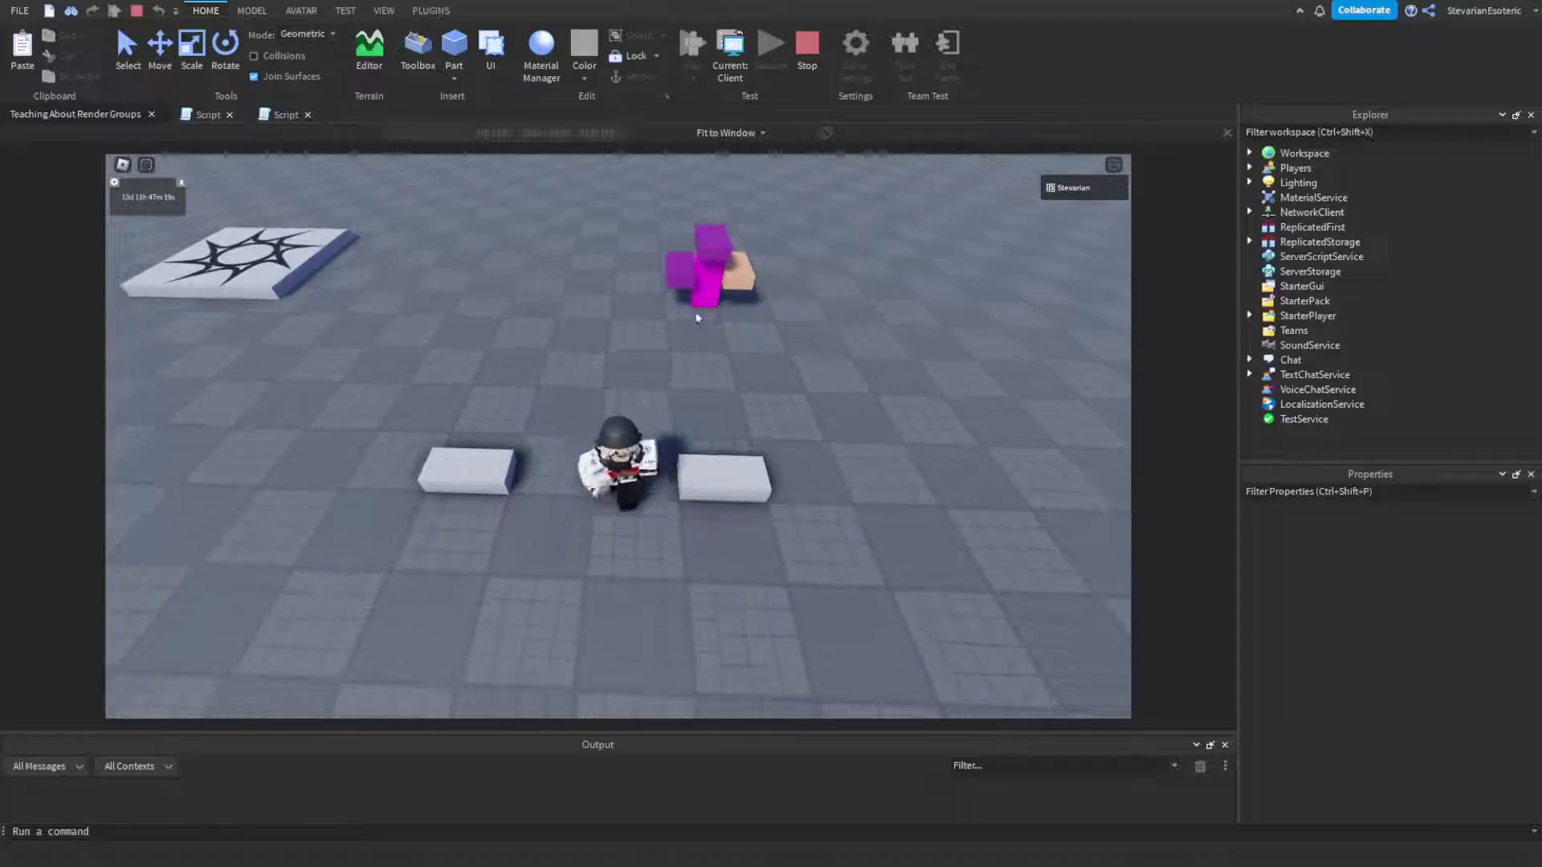
key(w)
key(d)
key(s)
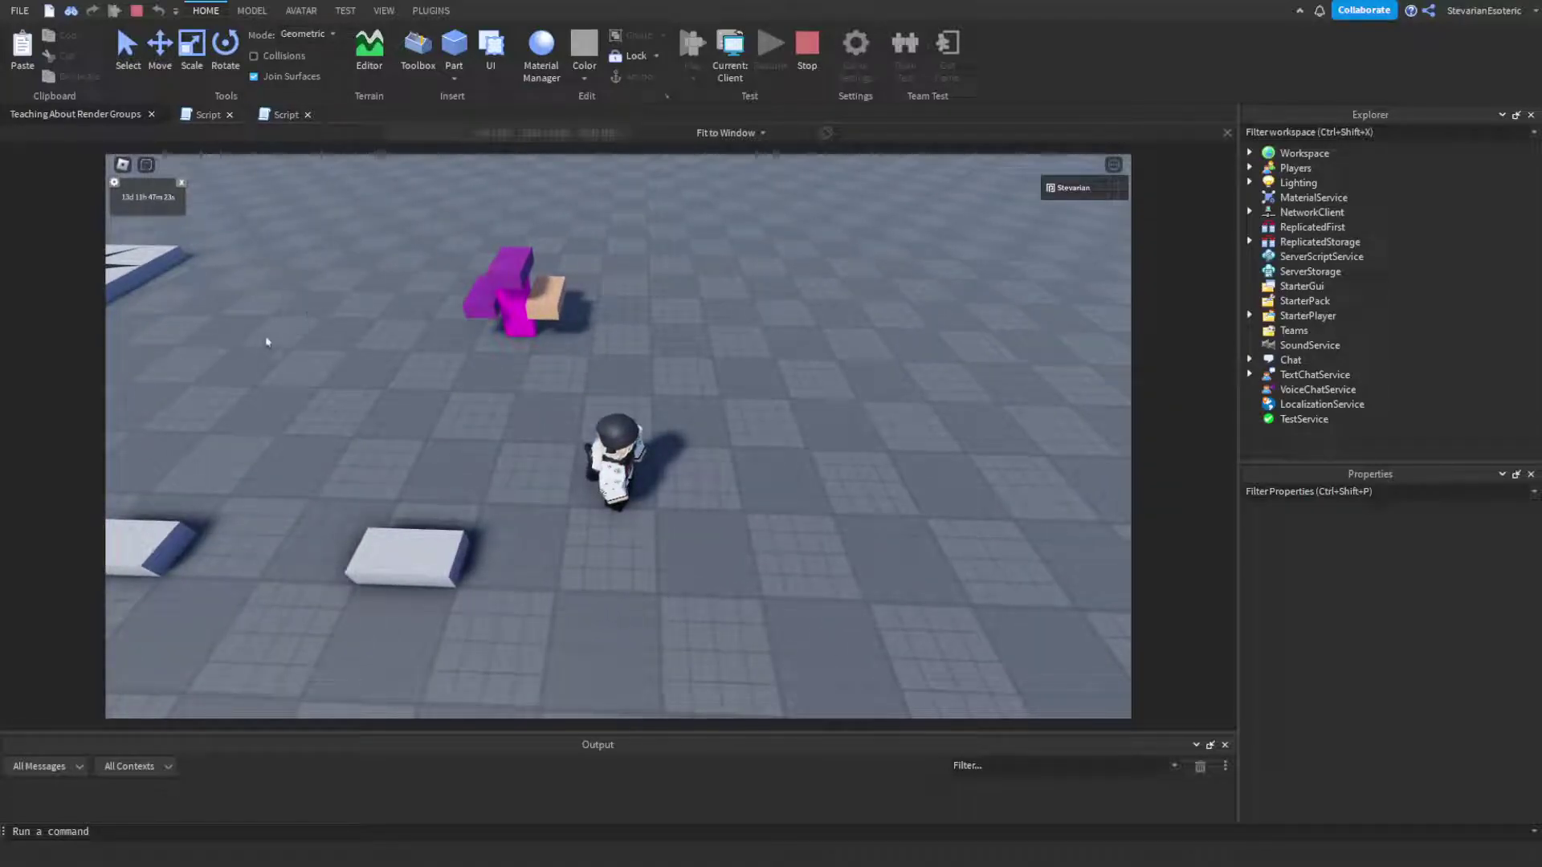
key(a)
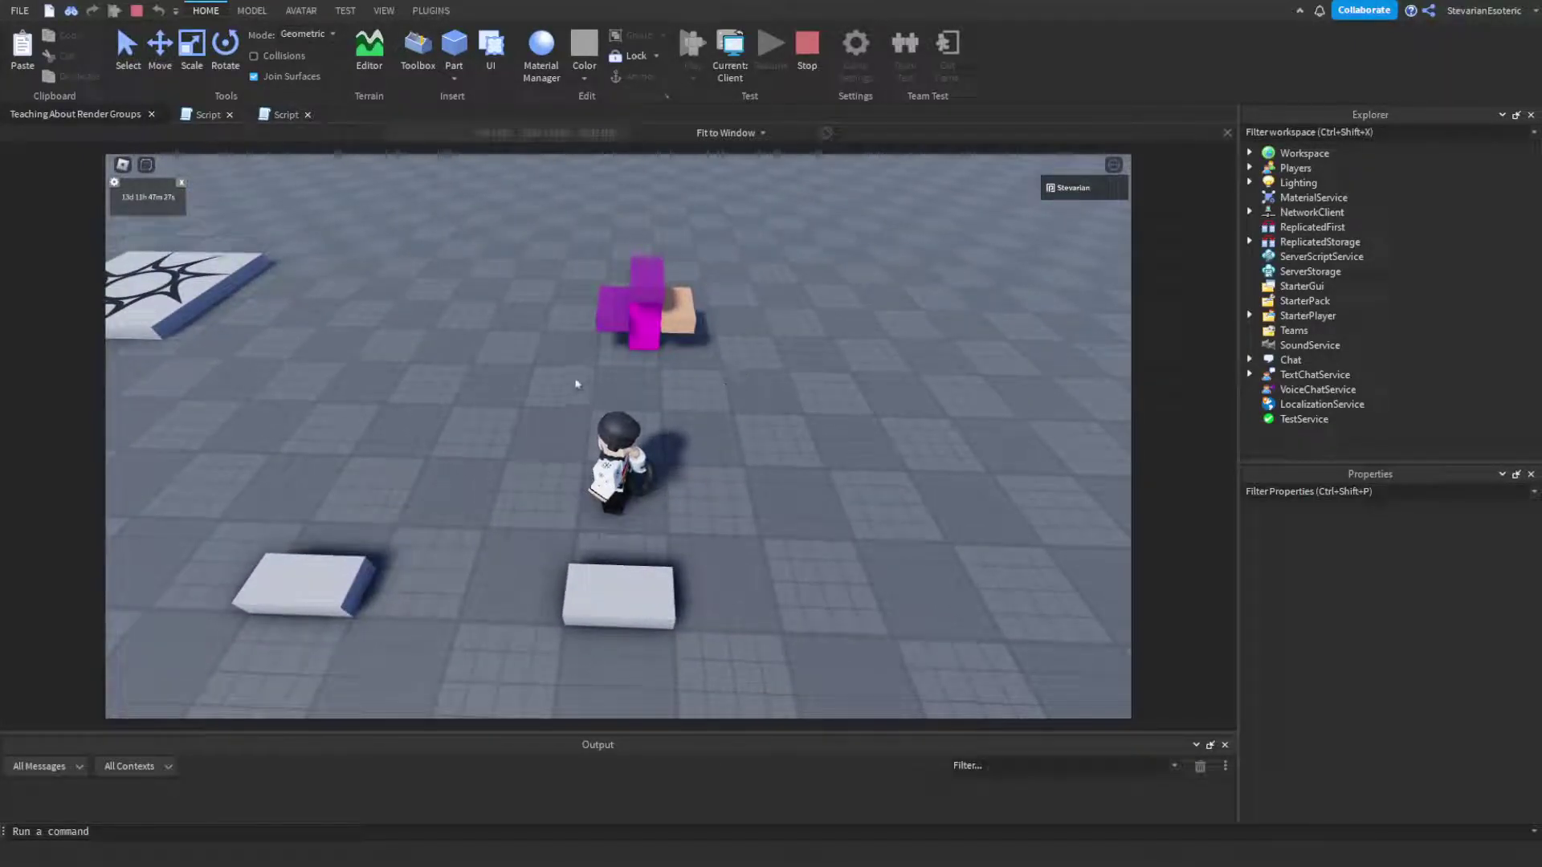
key(s)
key(w)
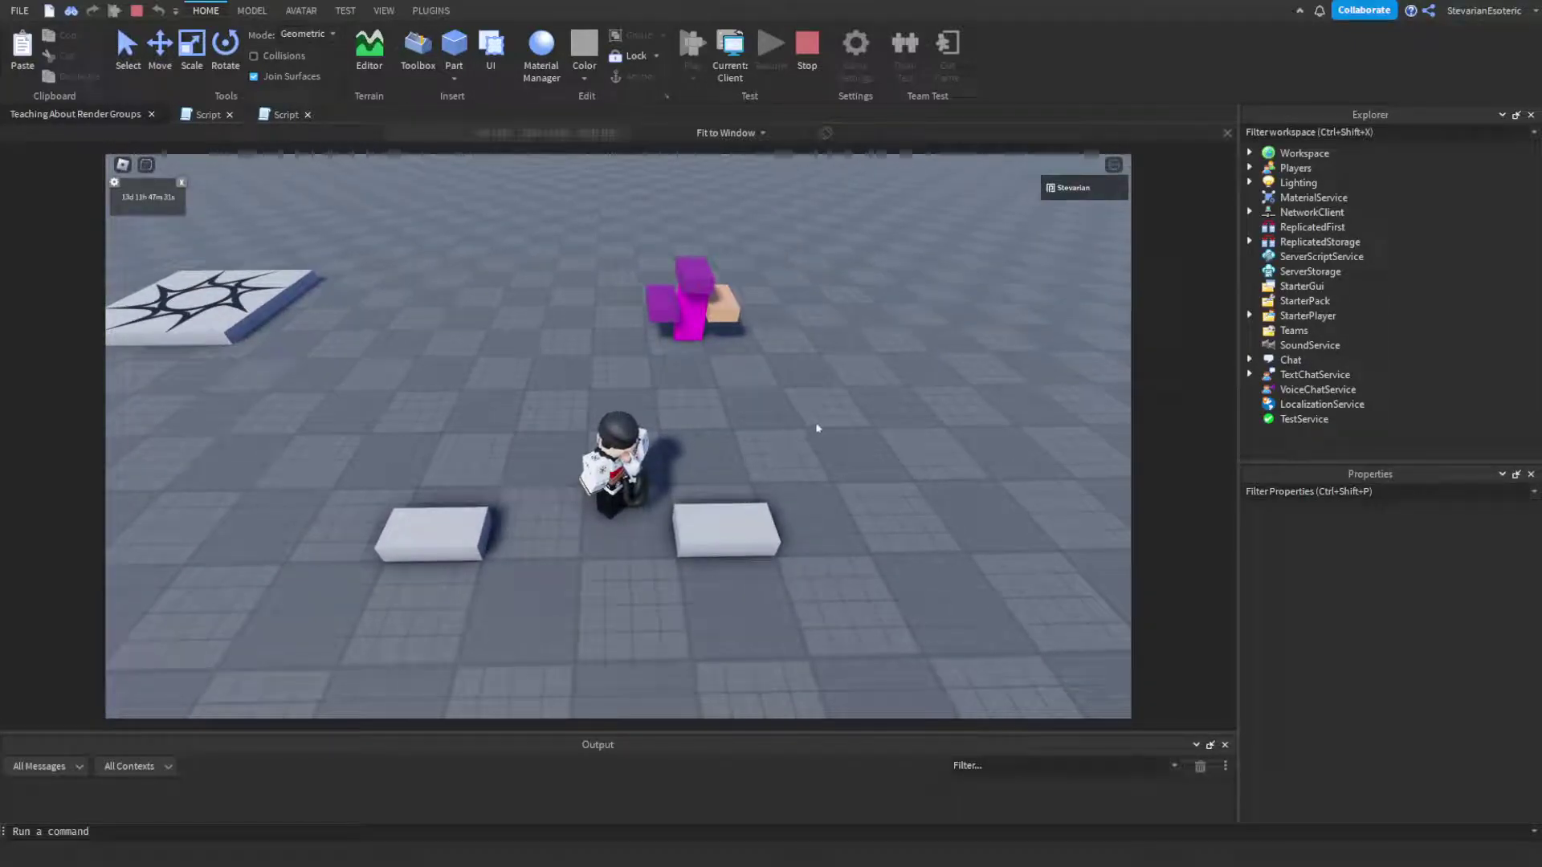
key(s)
scroll(816, 423, down, 3)
right_drag(816, 423, 828, 337)
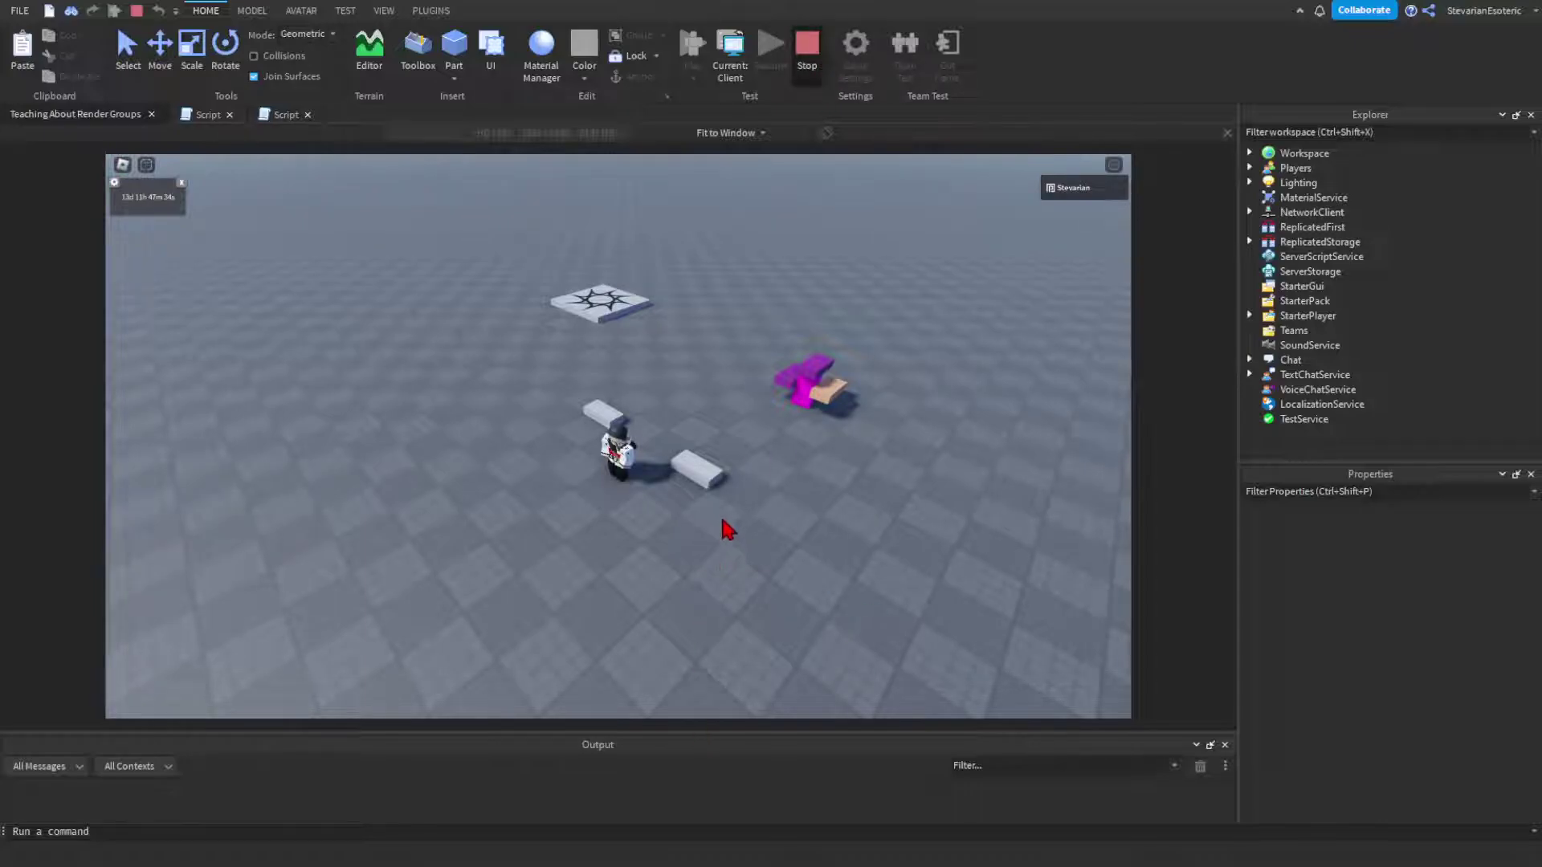
key(shift+F5)
Write the creator's contact tag below the last line of the Room2 loader script and delete it again.
click(149, 438)
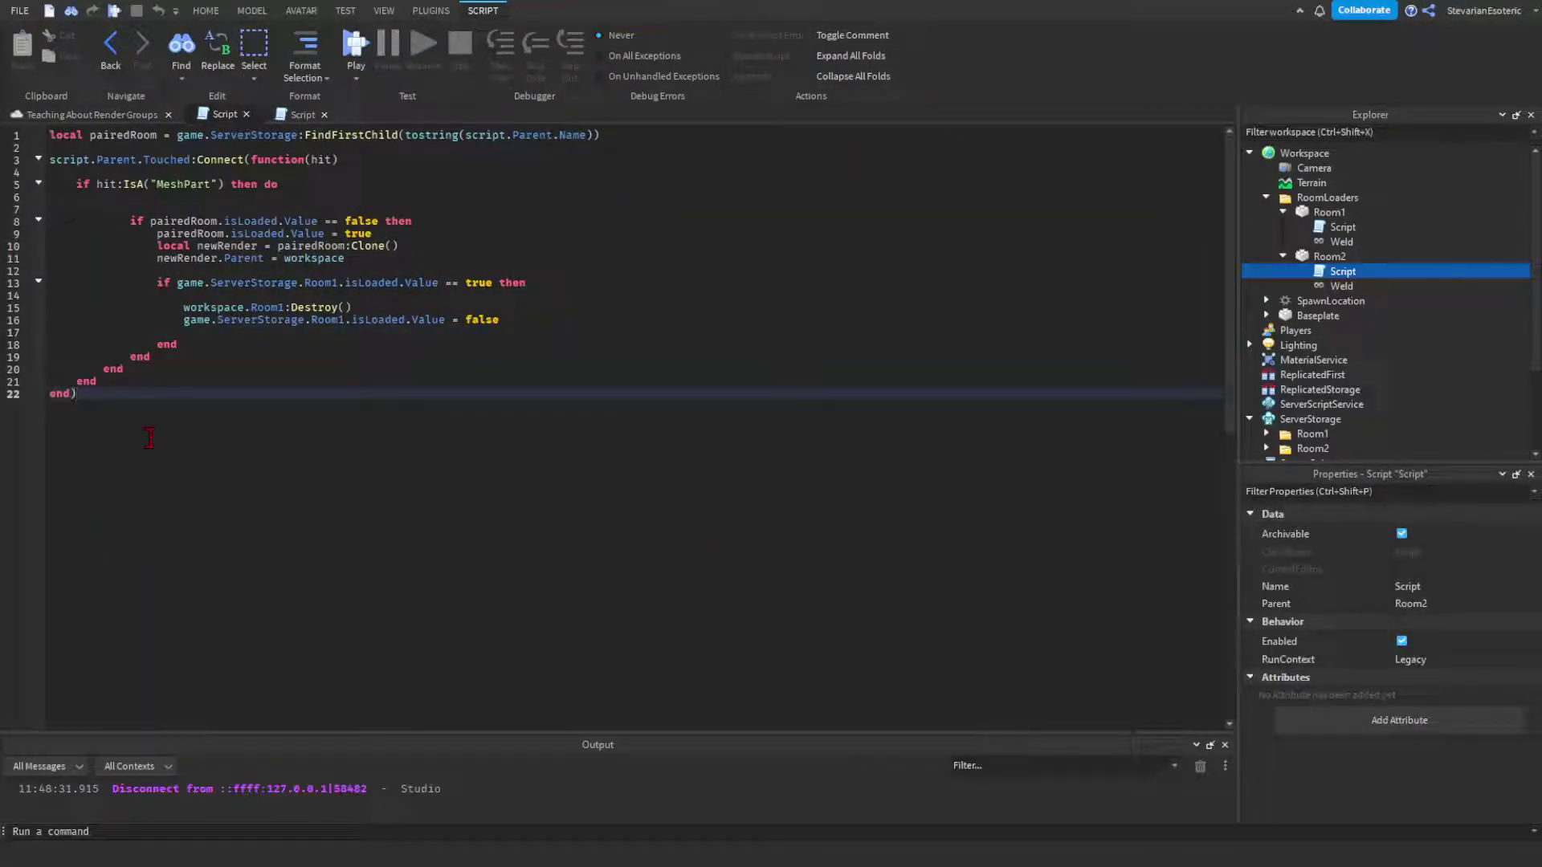
key(Return)
key(Return)
text(Stevan)
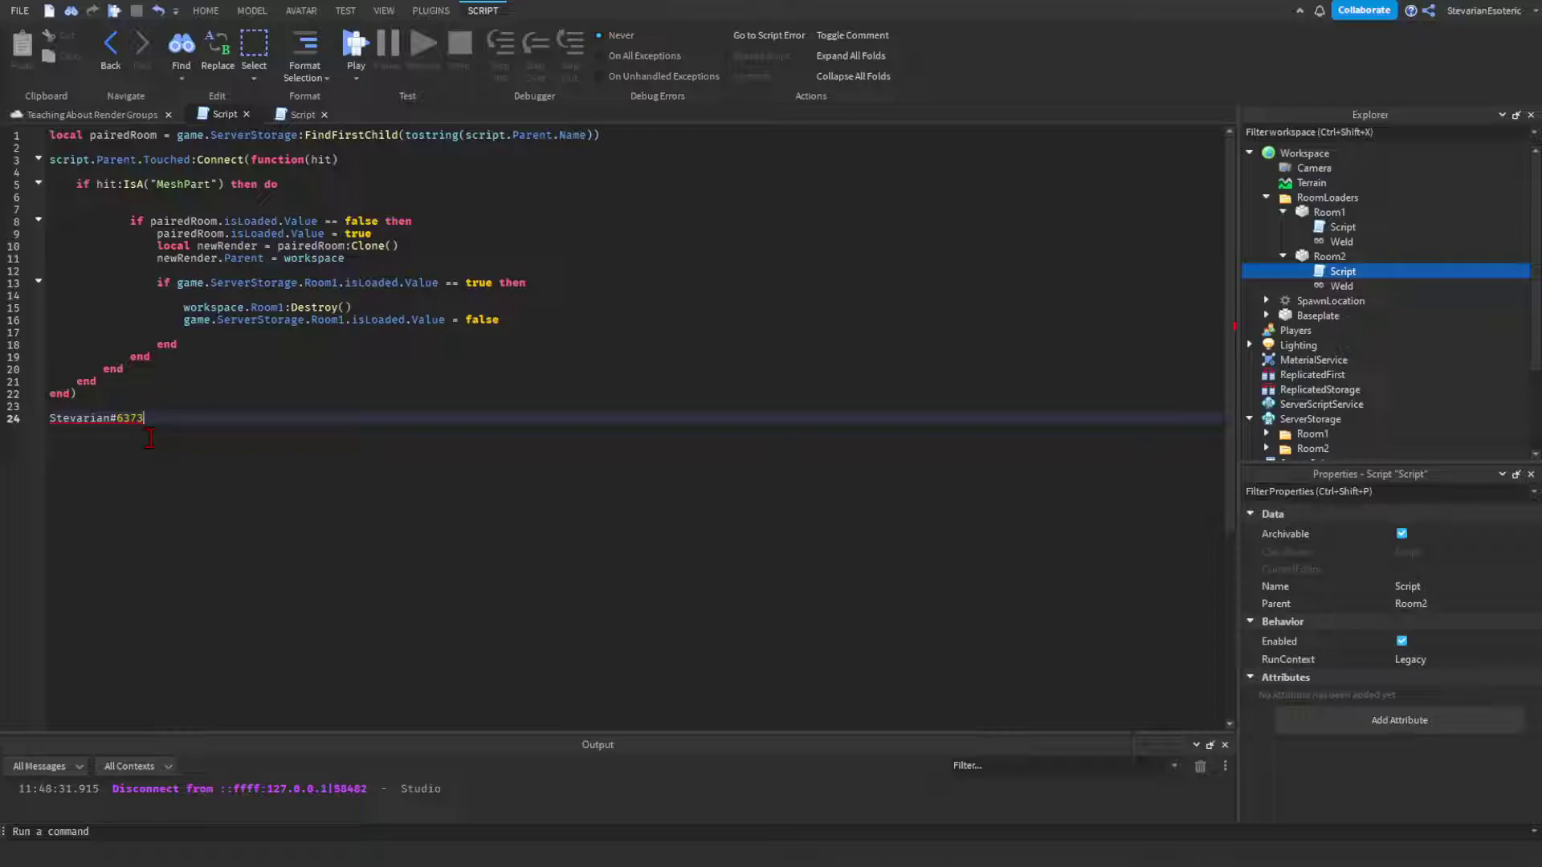
key(shift+Home)
key(BackSpace)
key(BackSpace)
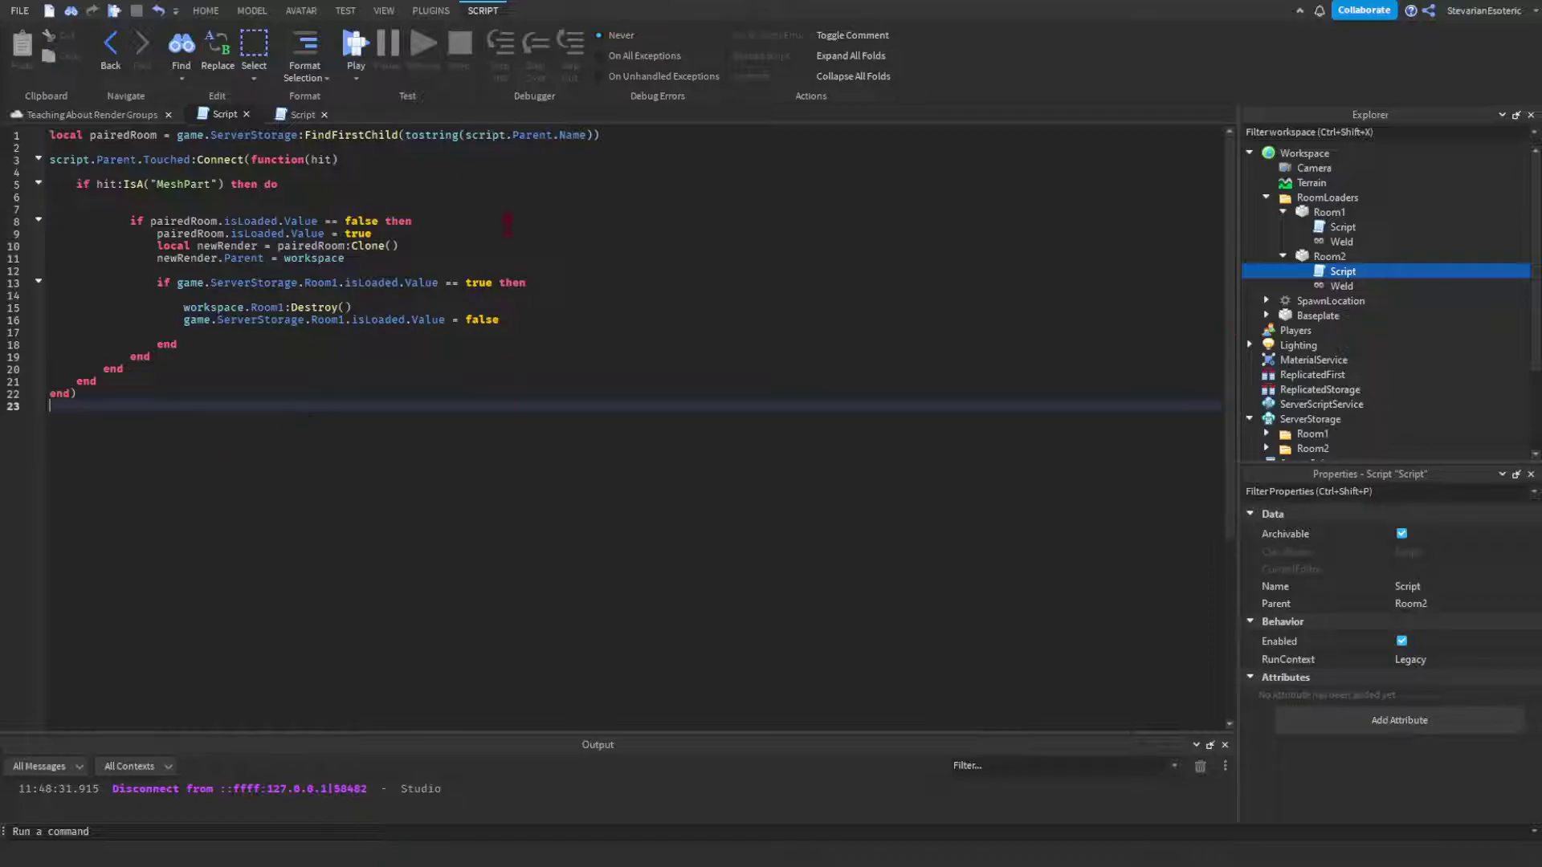
click(205, 10)
click(568, 308)
click(441, 369)
click(447, 393)
click(635, 332)
click(624, 296)
click(646, 270)
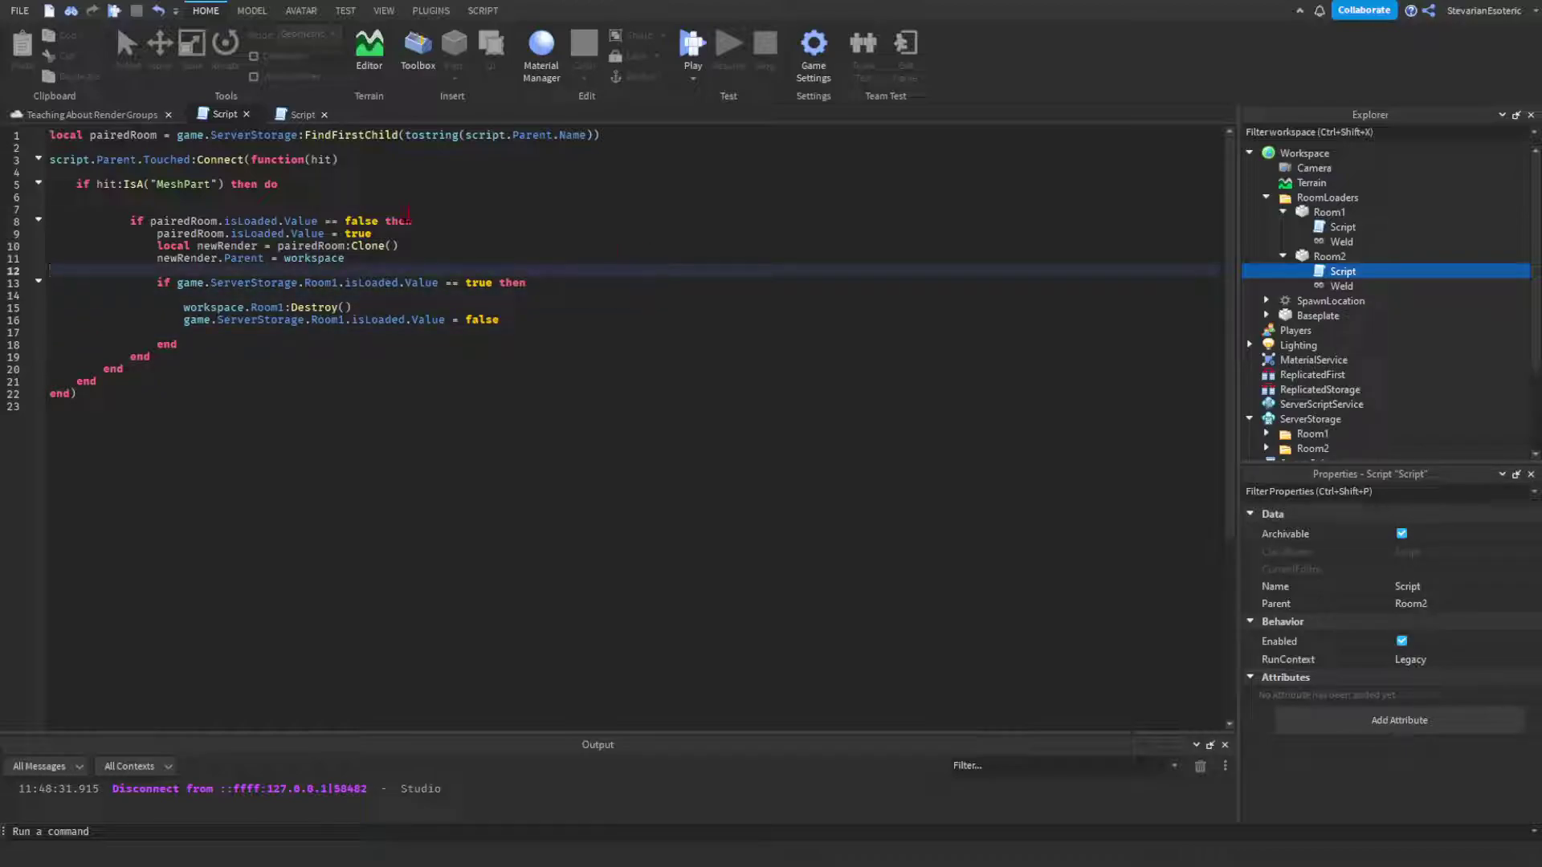